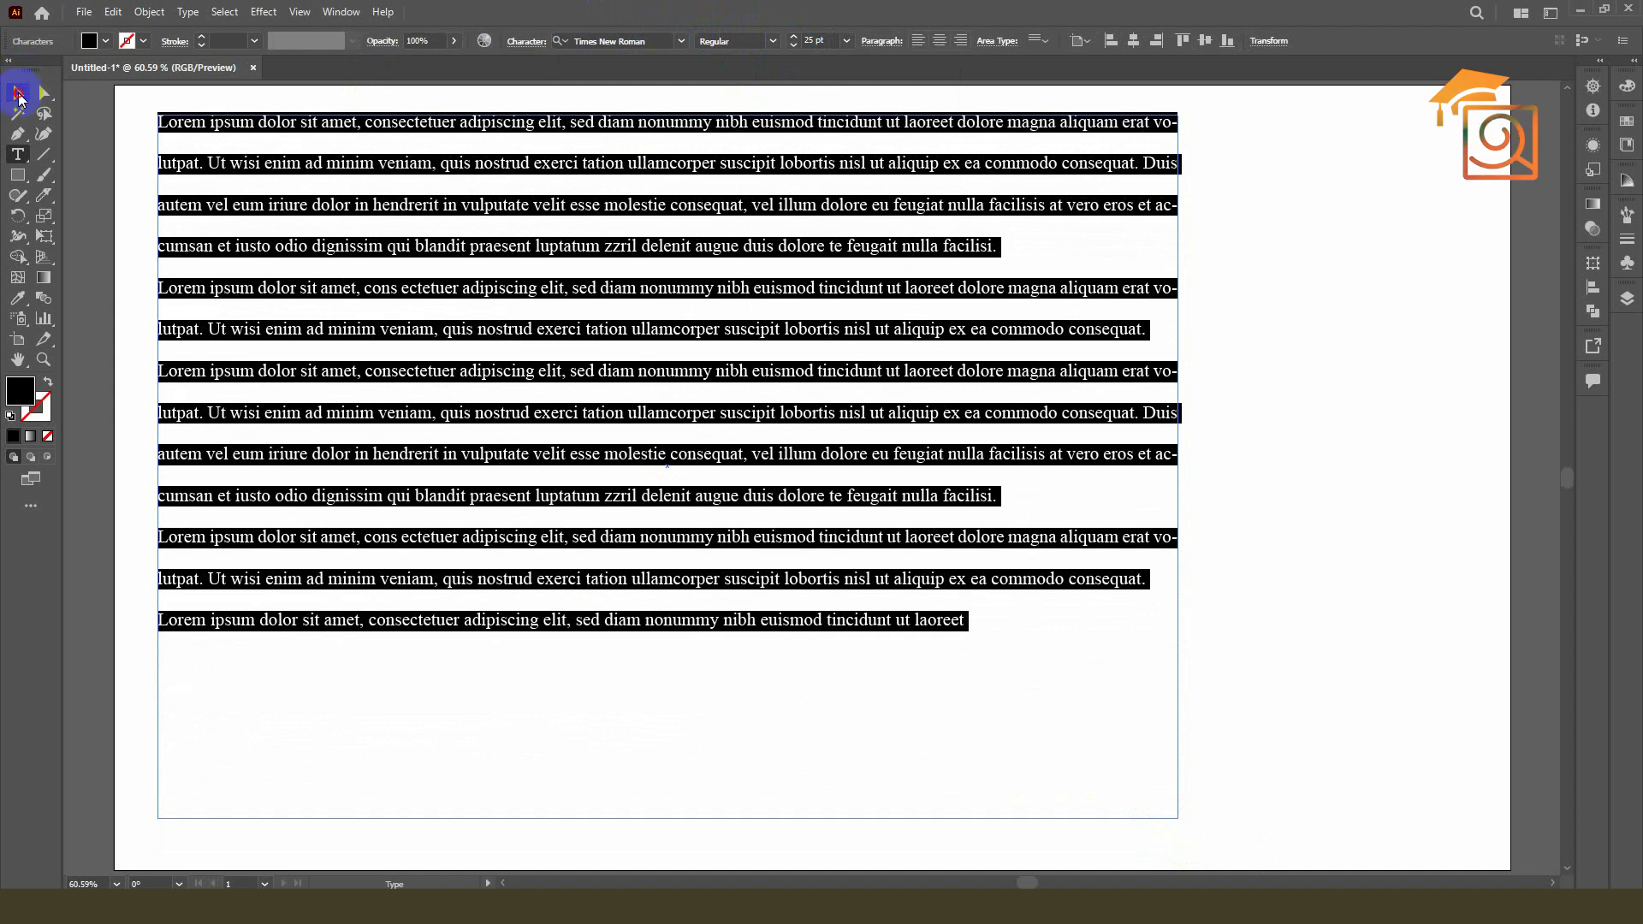
Step: Tighten the line spacing of the whole lorem ipsum text and turn off its hyphenation
{"action": "key", "text": "alt+Up"}
{"action": "key", "text": "alt+Up"}
{"action": "key", "text": "alt+Up"}
{"action": "key", "text": "alt+Up"}
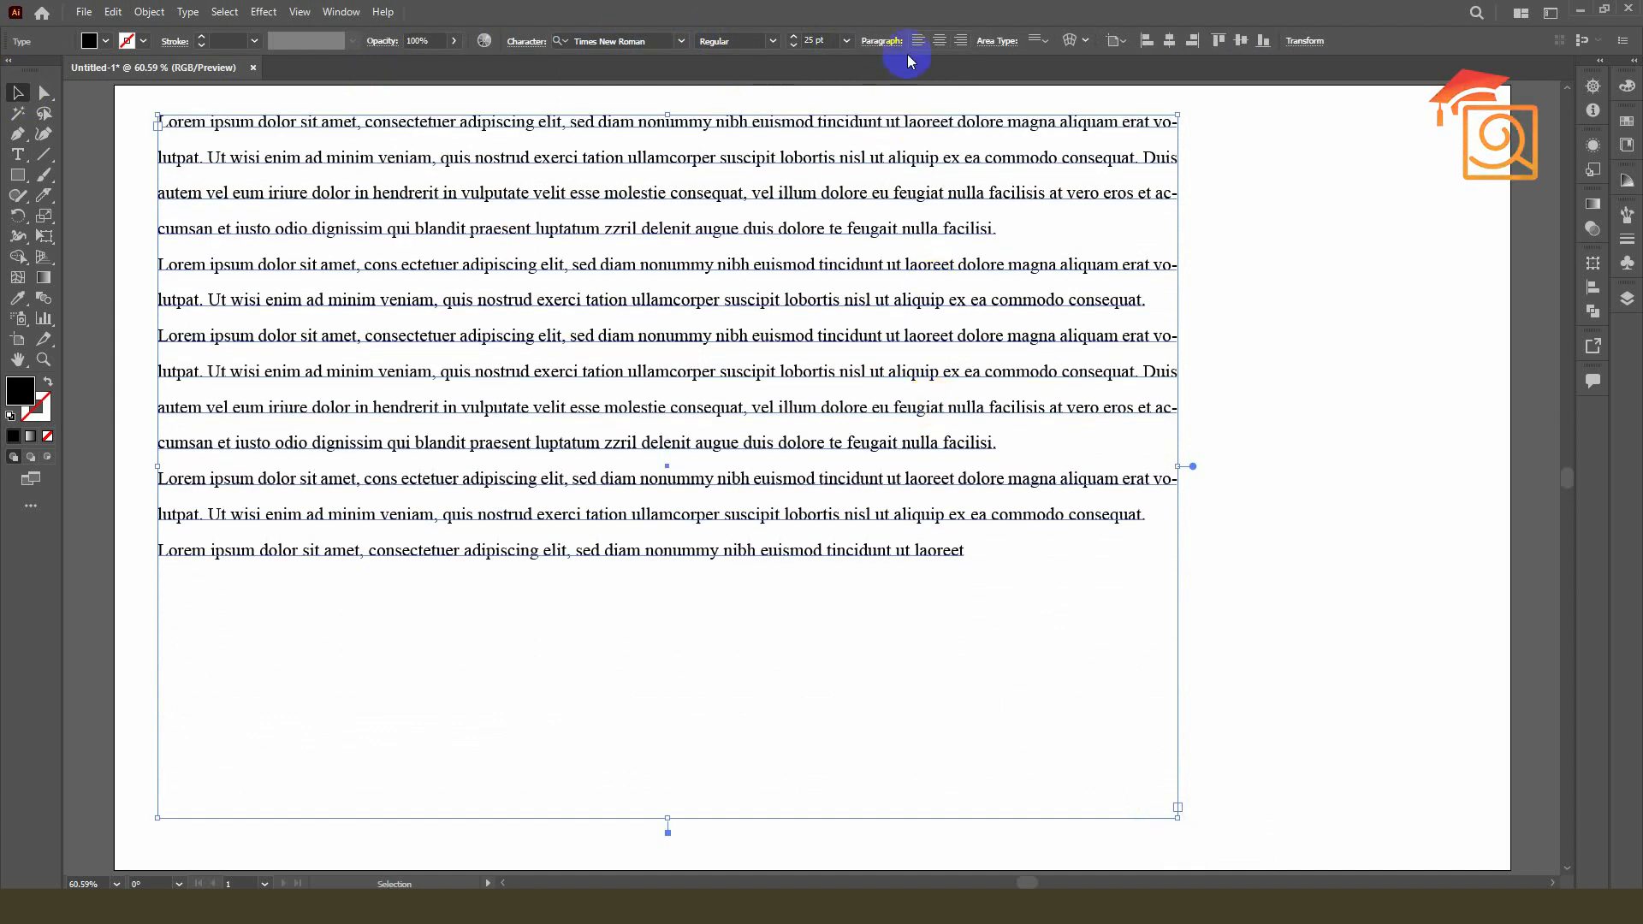
{"action": "left_click", "coordinate": [885, 43]}
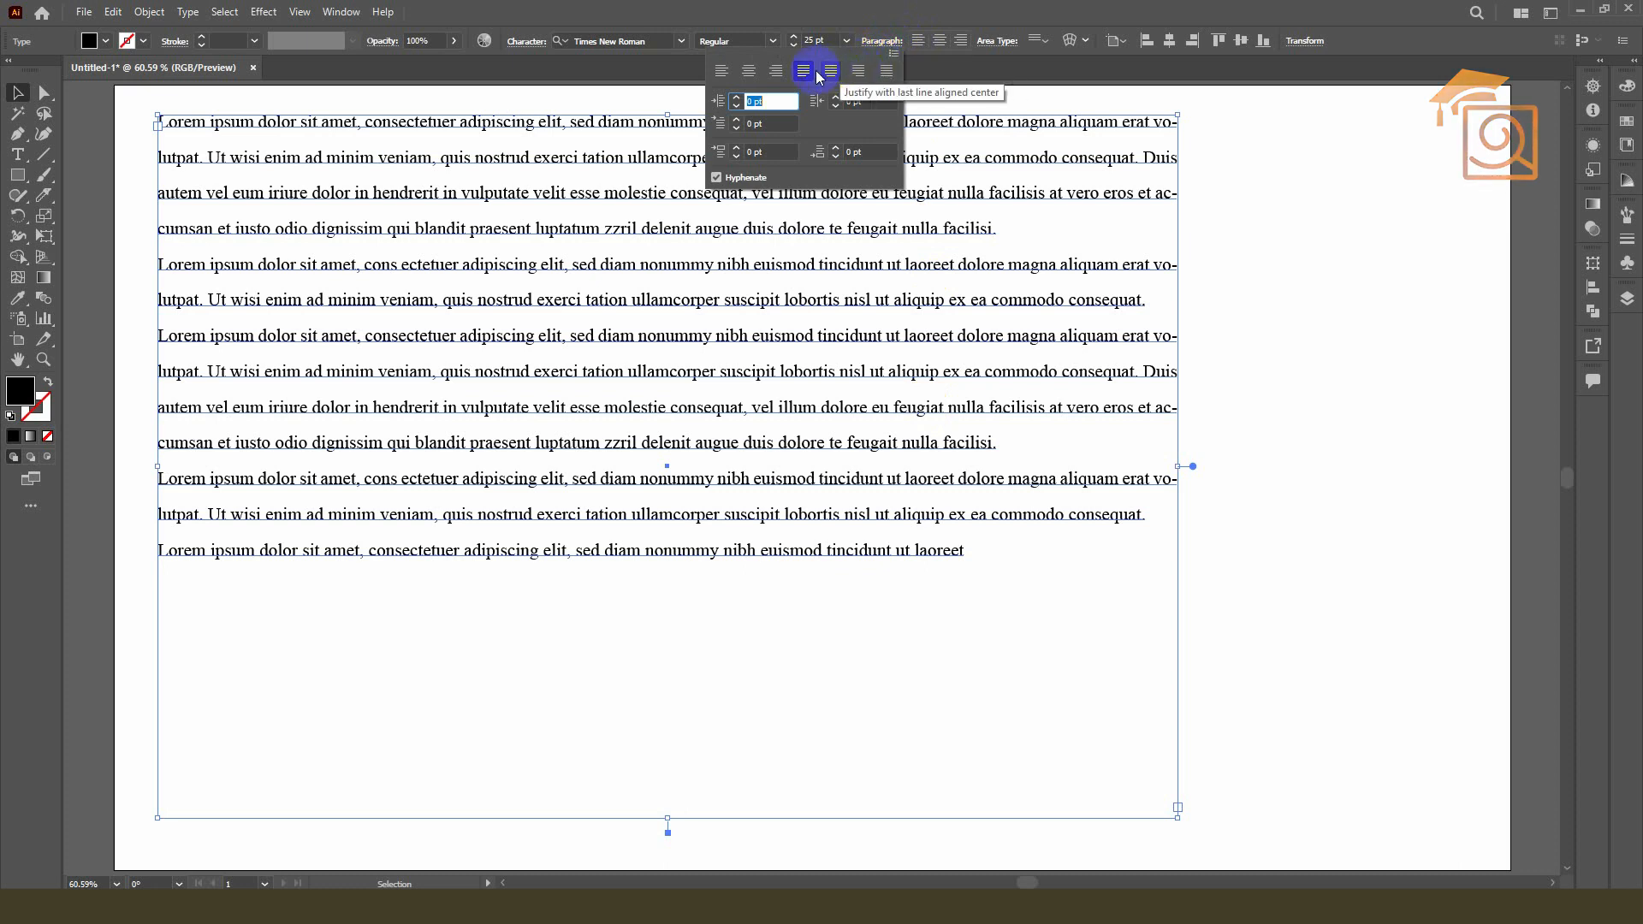
{"action": "left_click", "coordinate": [717, 177]}
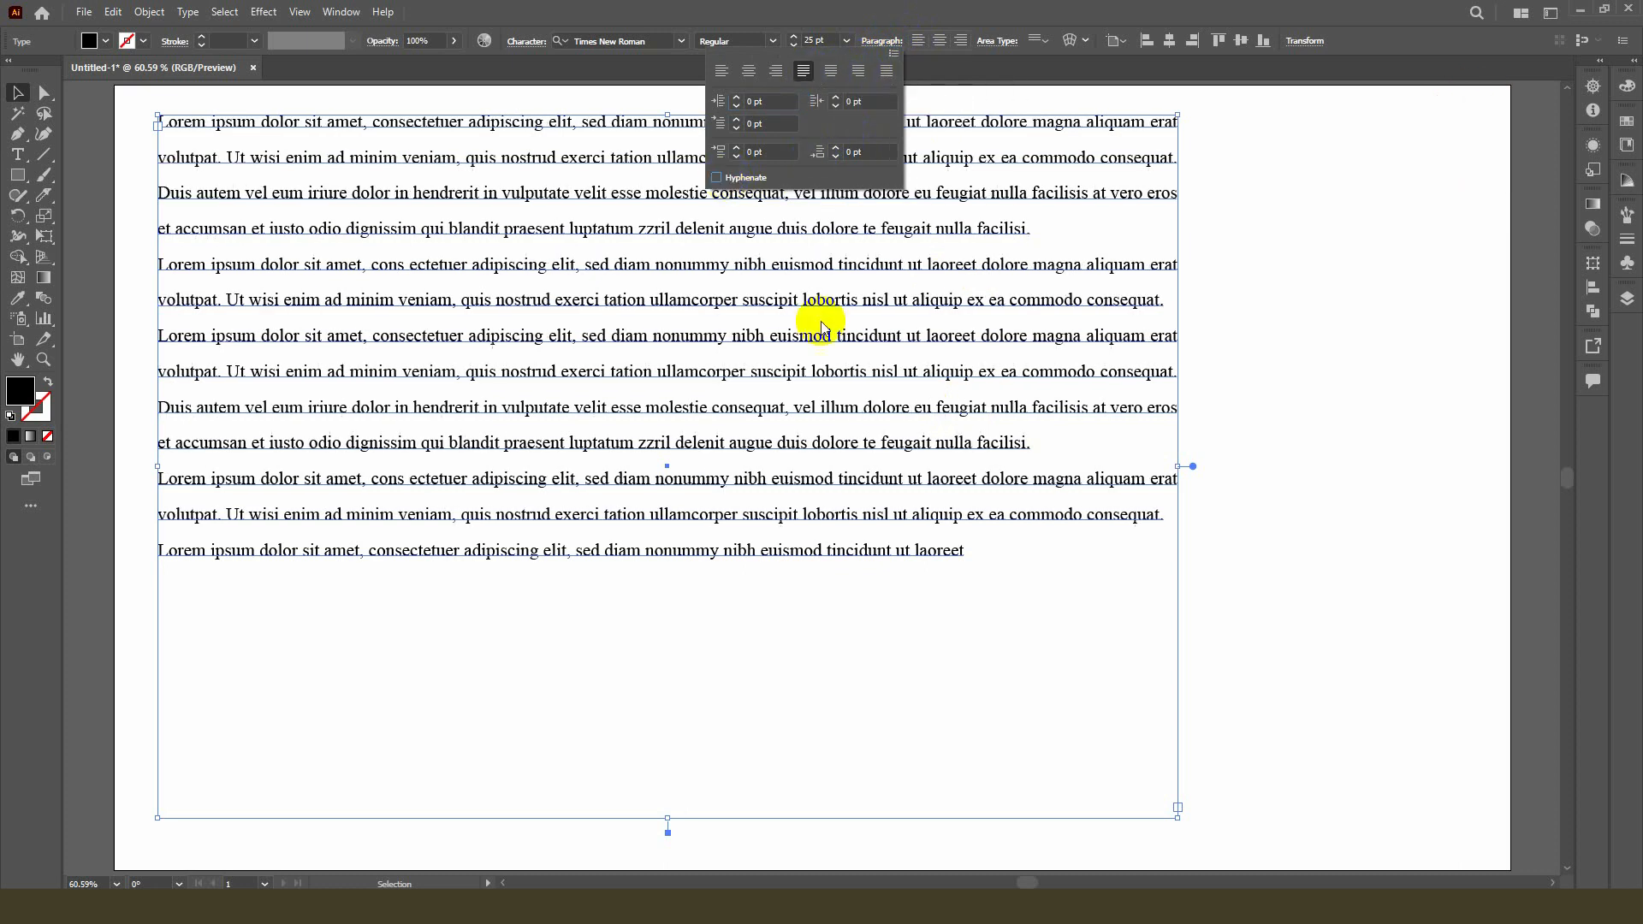
Step: End the last paragraph with a period and append a copy of the four-line third paragraph to it
{"action": "double_click", "coordinate": [948, 553]}
{"action": "triple_click", "coordinate": [972, 551]}
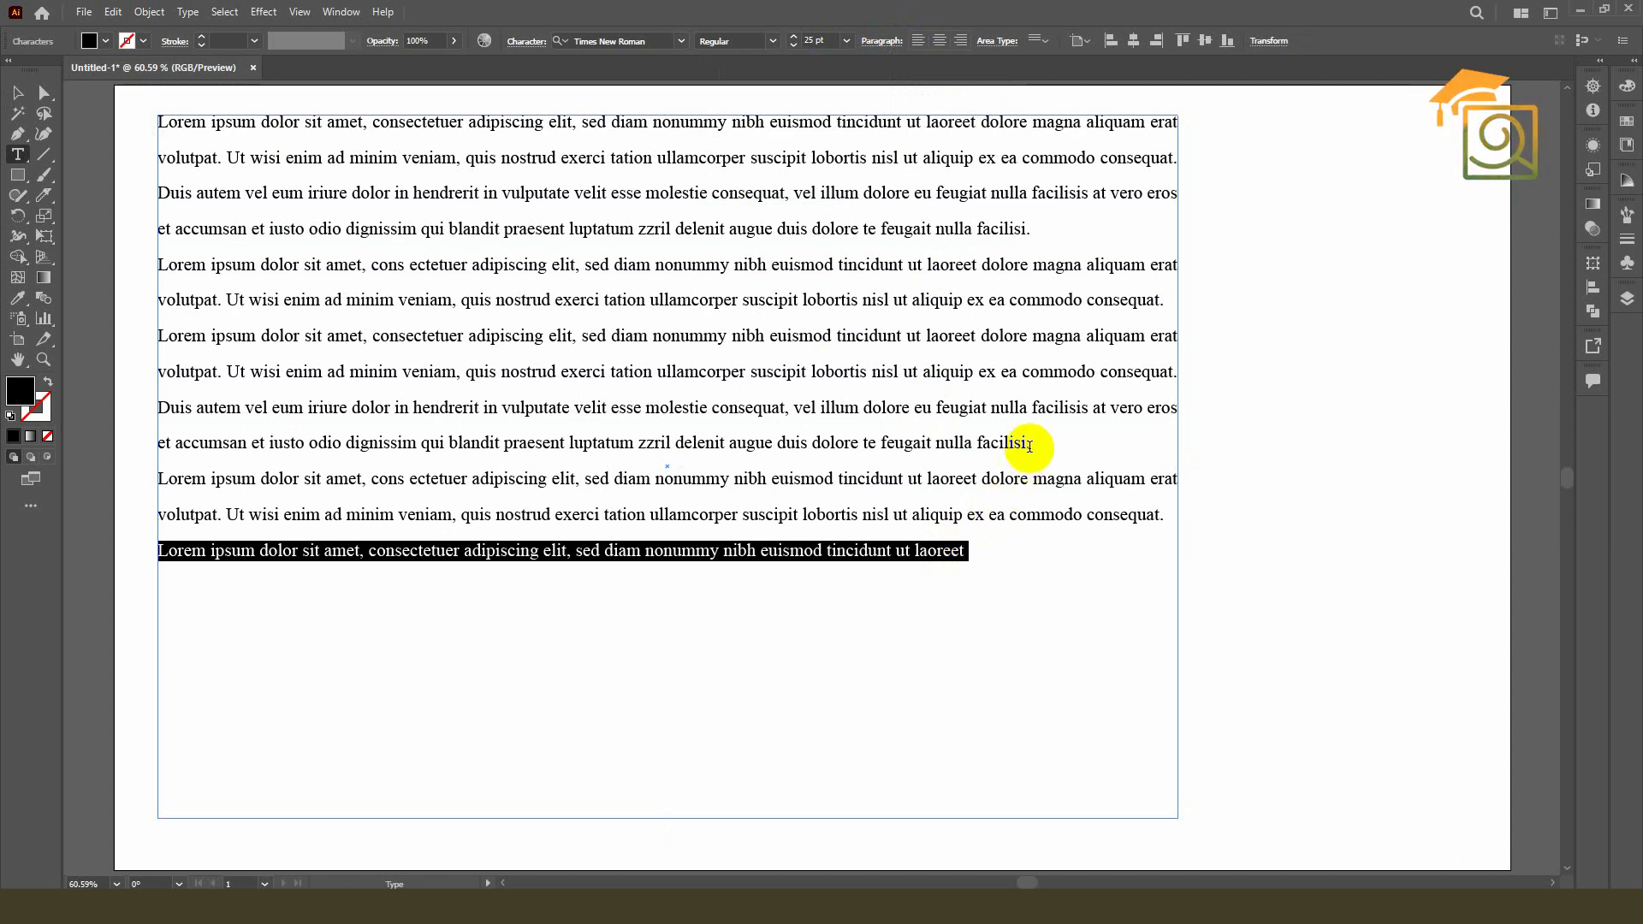
{"action": "left_click_drag", "start_coordinate": [1030, 446], "coordinate": [163, 347]}
{"action": "key", "text": "ctrl+c"}
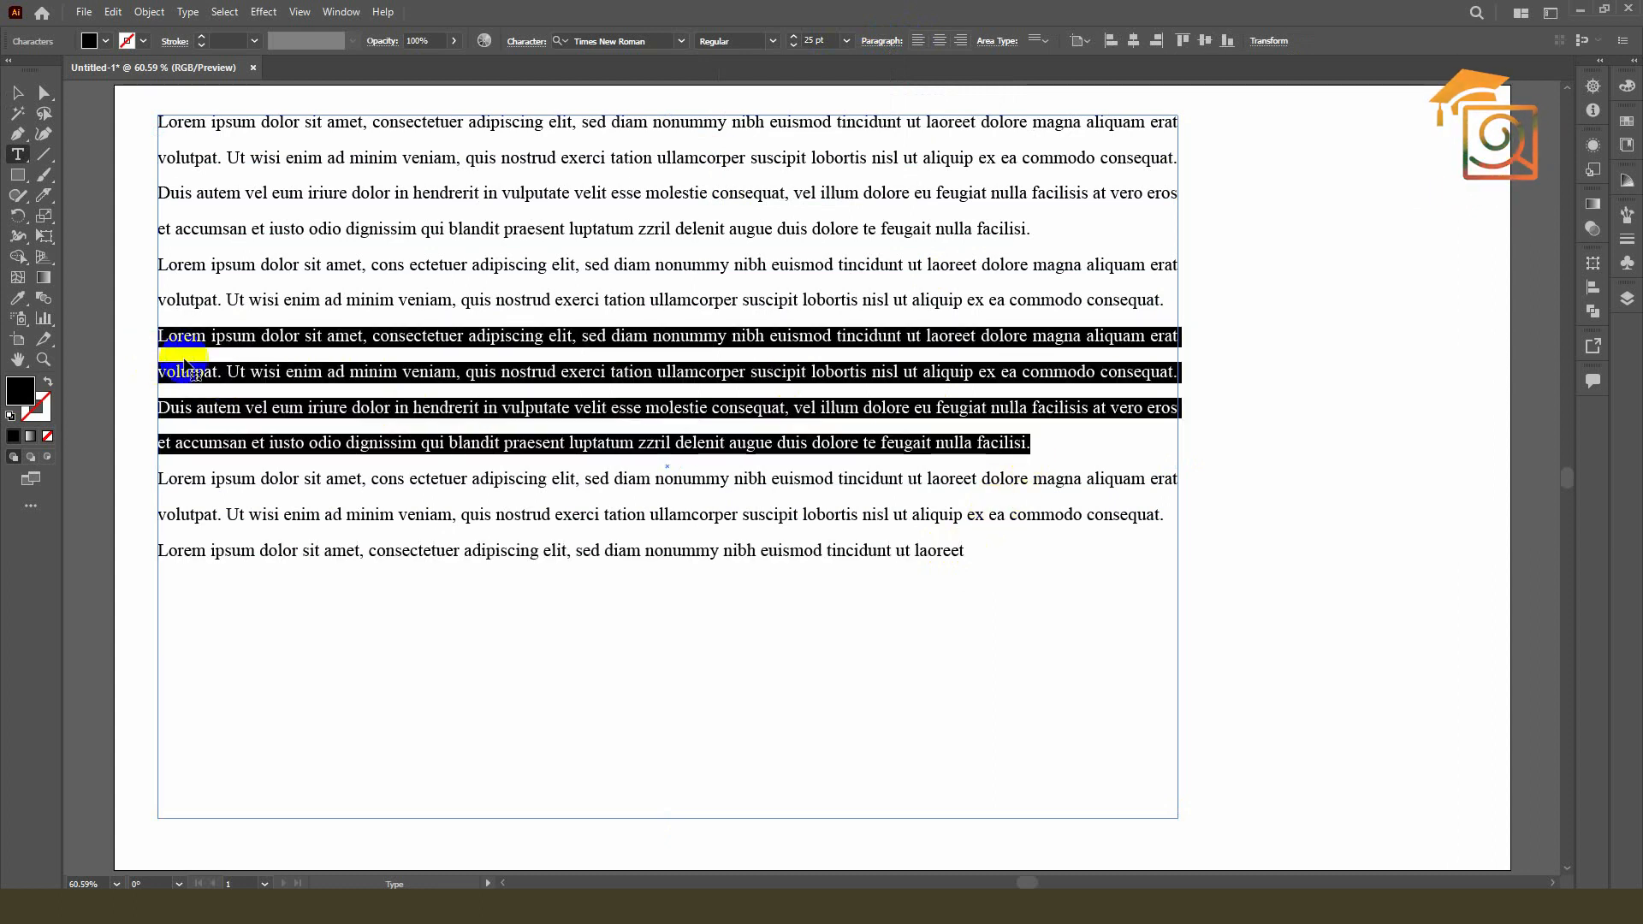
{"action": "left_click", "coordinate": [965, 549]}
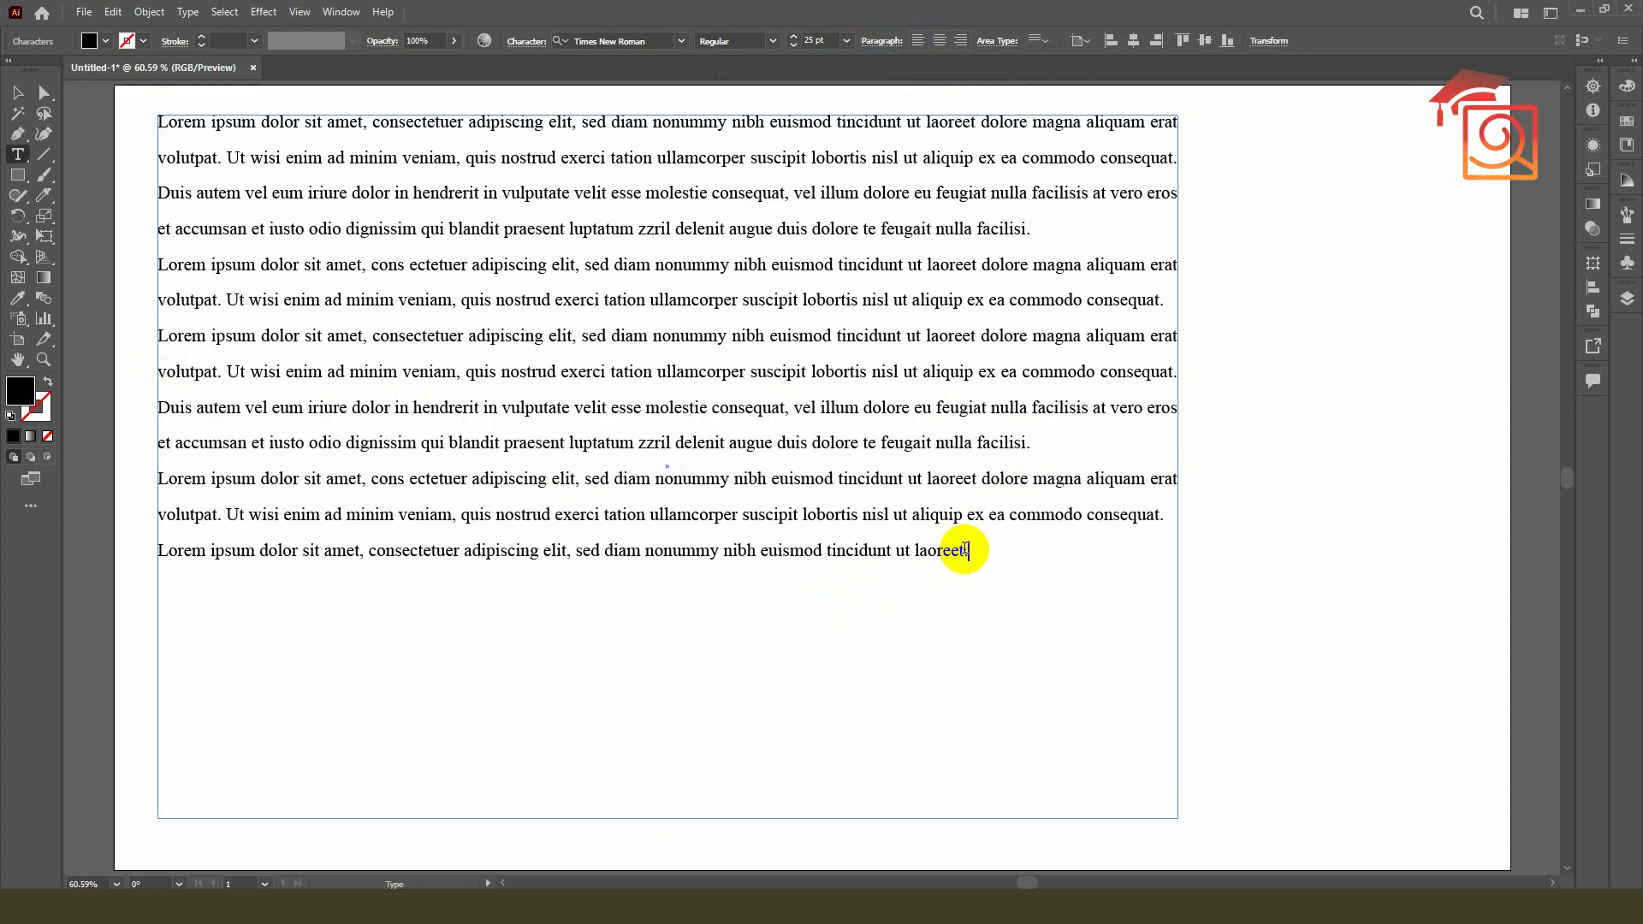
{"action": "key", "text": "ctrl+v"}
{"action": "left_click", "coordinate": [965, 548]}
{"action": "type", "text": "."}
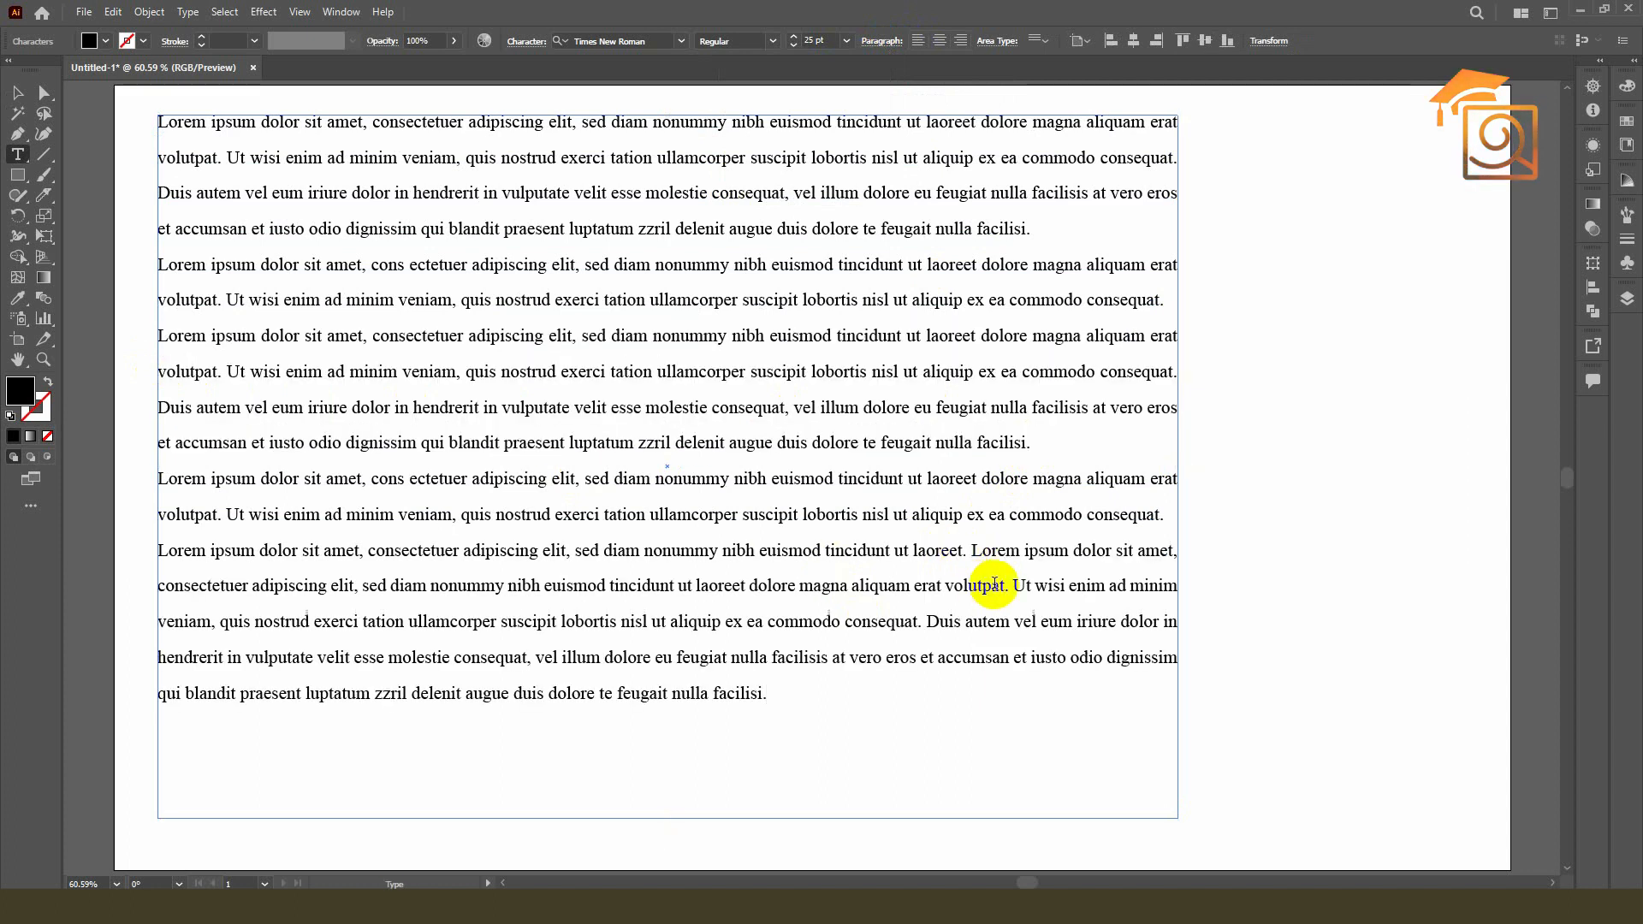
Step: Copy the last two lines of the text and paste them at the end of the final paragraph
{"action": "left_click_drag", "start_coordinate": [768, 693], "coordinate": [47, 665]}
{"action": "key", "text": "ctrl+c"}
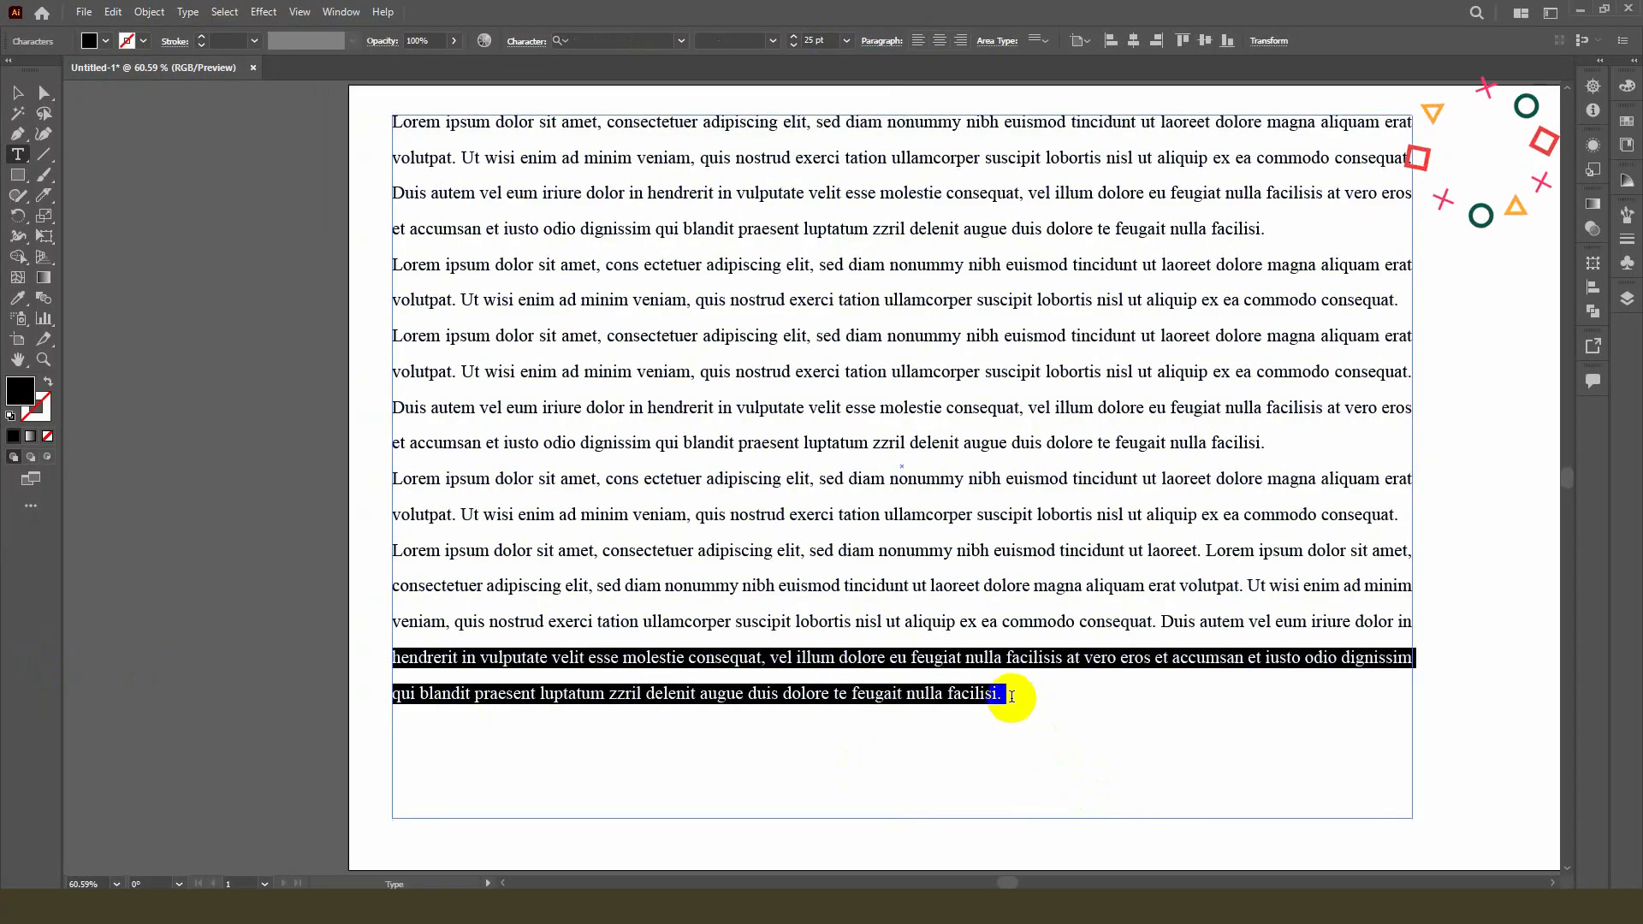
{"action": "left_click", "coordinate": [1013, 695]}
{"action": "key", "text": "ctrl+v"}
{"action": "left_click", "coordinate": [17, 92]}
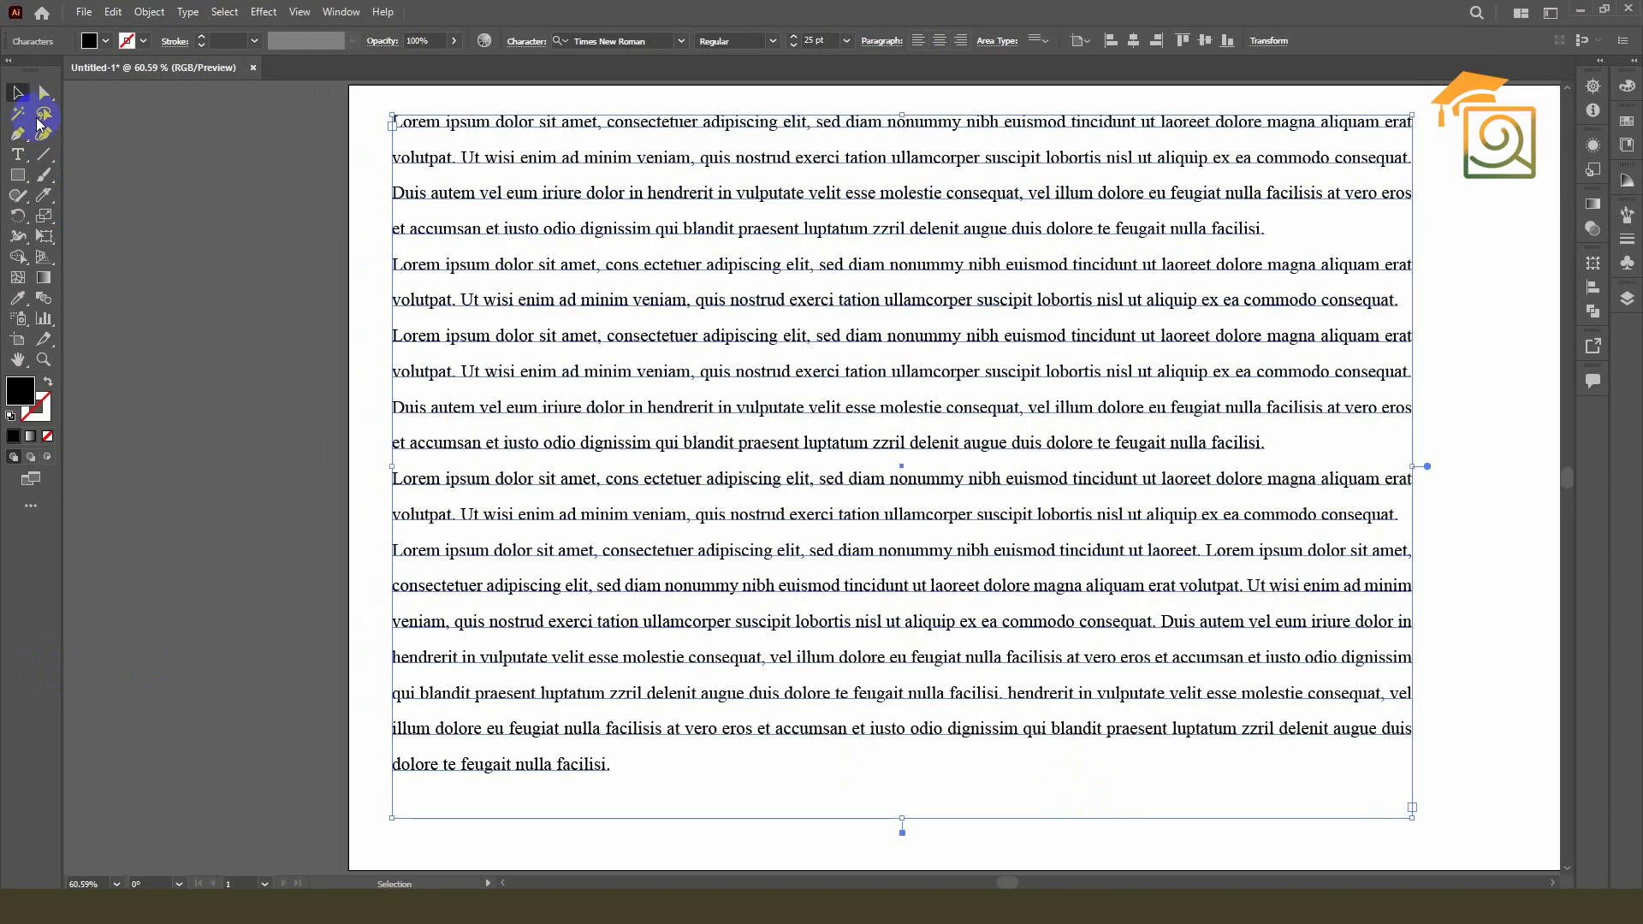
Step: Shift the text frame on the artboard about 7 px to the left and 16 px down
{"action": "left_click", "coordinate": [312, 414]}
{"action": "key", "text": "ctrl+minus"}
{"action": "left_click", "coordinate": [1219, 327]}
{"action": "left_click", "coordinate": [1360, 294]}
{"action": "scroll", "coordinate": [1361, 294], "scroll_direction": "right", "scroll_amount": 3}
{"action": "left_click_drag", "start_coordinate": [742, 177], "coordinate": [959, 247]}
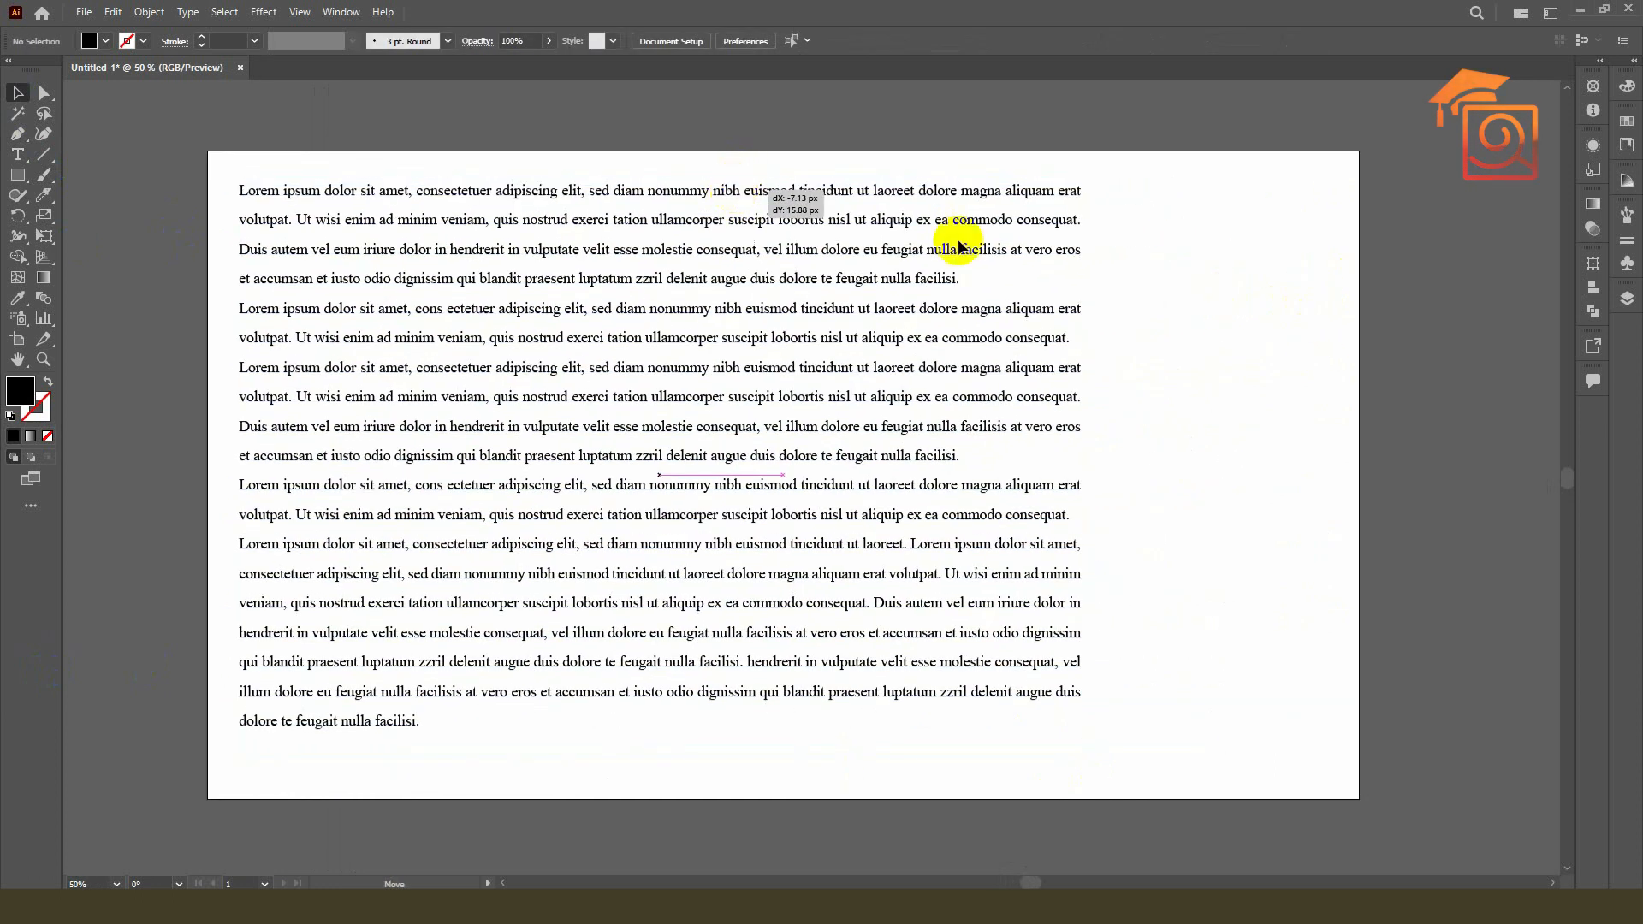
{"action": "left_click", "coordinate": [1269, 268]}
Step: Move the man's and woman's photos from below the artboard to just beside its right edge
{"action": "scroll", "coordinate": [1092, 420], "scroll_direction": "down", "scroll_amount": 4}
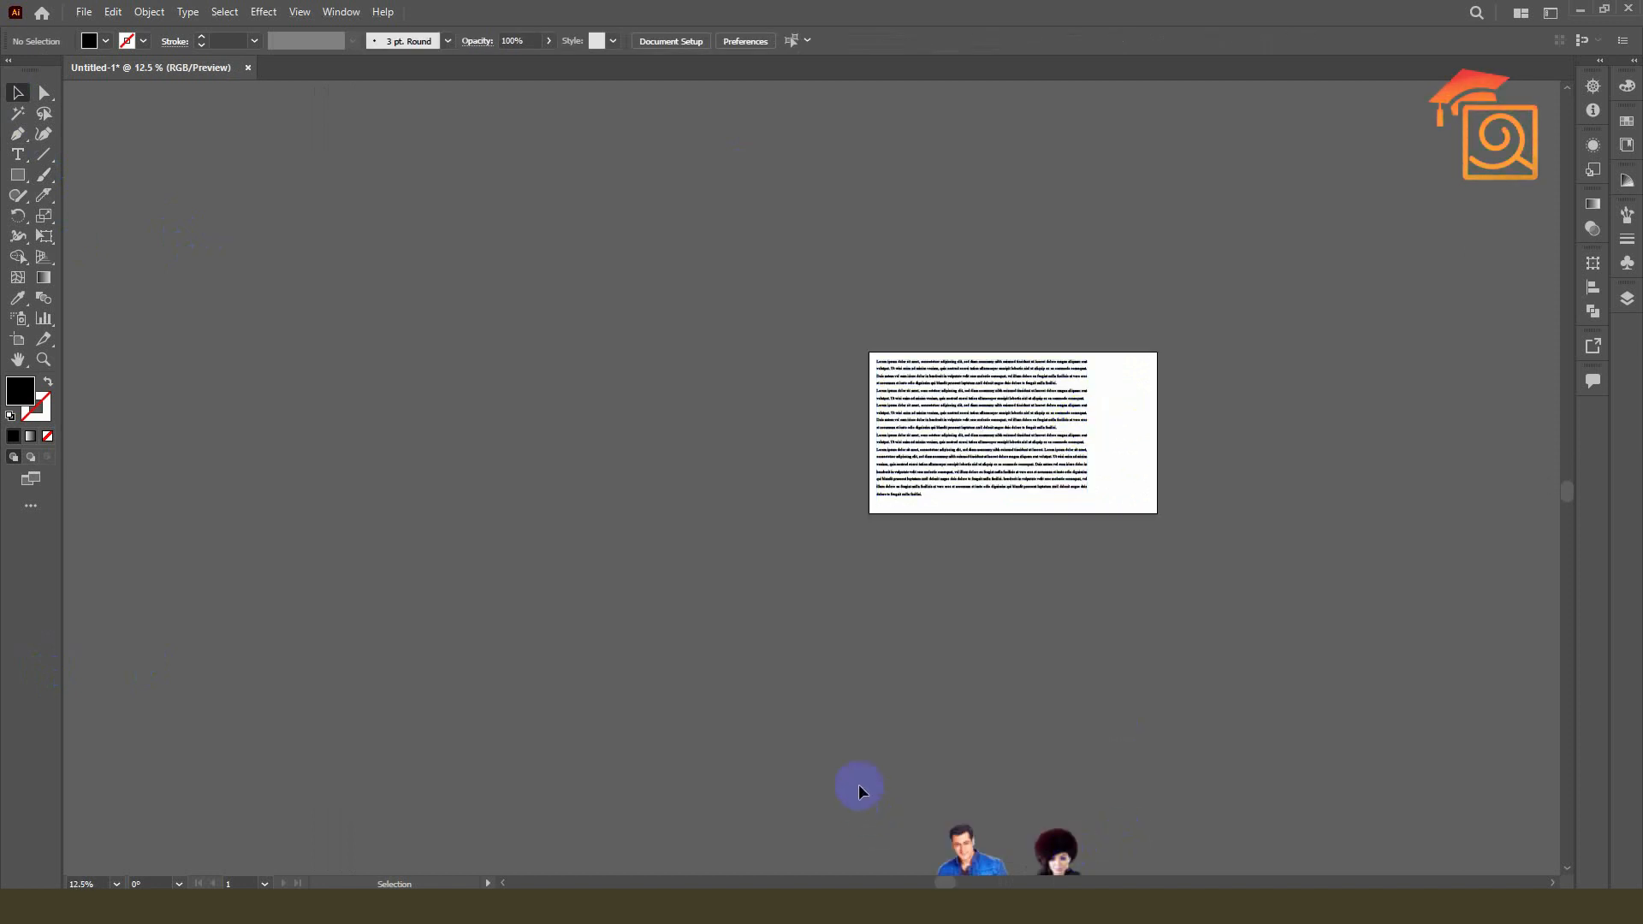
{"action": "left_click_drag", "start_coordinate": [1086, 854], "coordinate": [1265, 358]}
{"action": "scroll", "coordinate": [1255, 352], "scroll_direction": "up", "scroll_amount": 2}
{"action": "scroll", "coordinate": [954, 659], "scroll_direction": "up", "scroll_amount": 1}
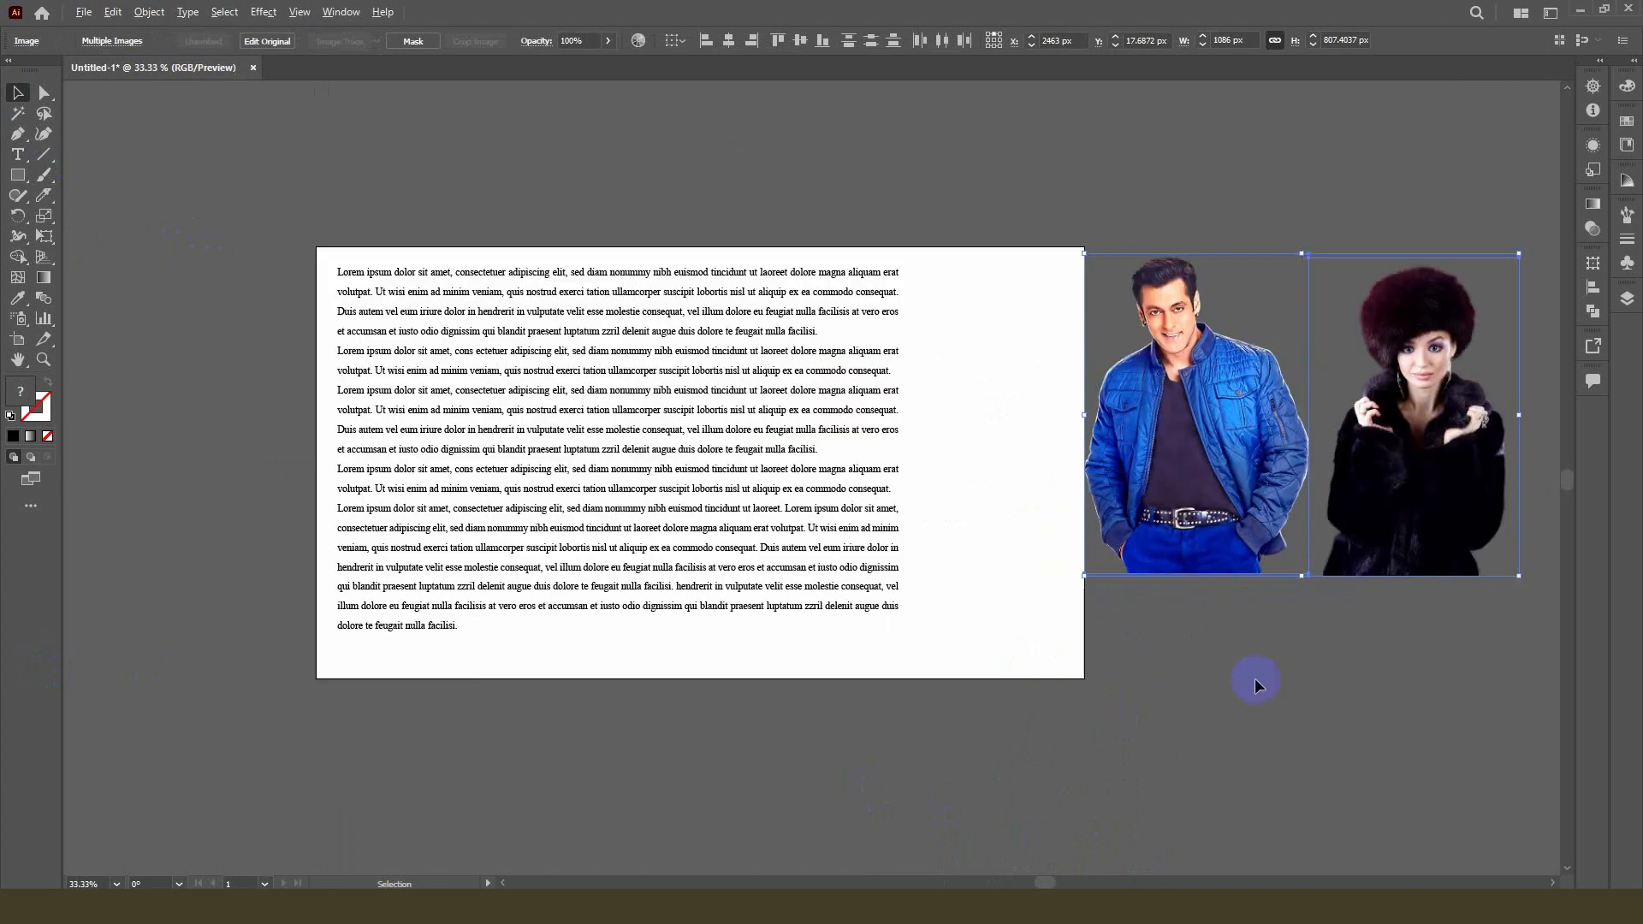
{"action": "left_click", "coordinate": [1242, 676]}
Step: Place the man's photo over the artboard's right side, enlarged to about 743 × 1060 px and overlapping the line ends
{"action": "left_click_drag", "start_coordinate": [1204, 488], "coordinate": [948, 593]}
{"action": "left_click_drag", "start_coordinate": [1049, 360], "coordinate": [1125, 255]}
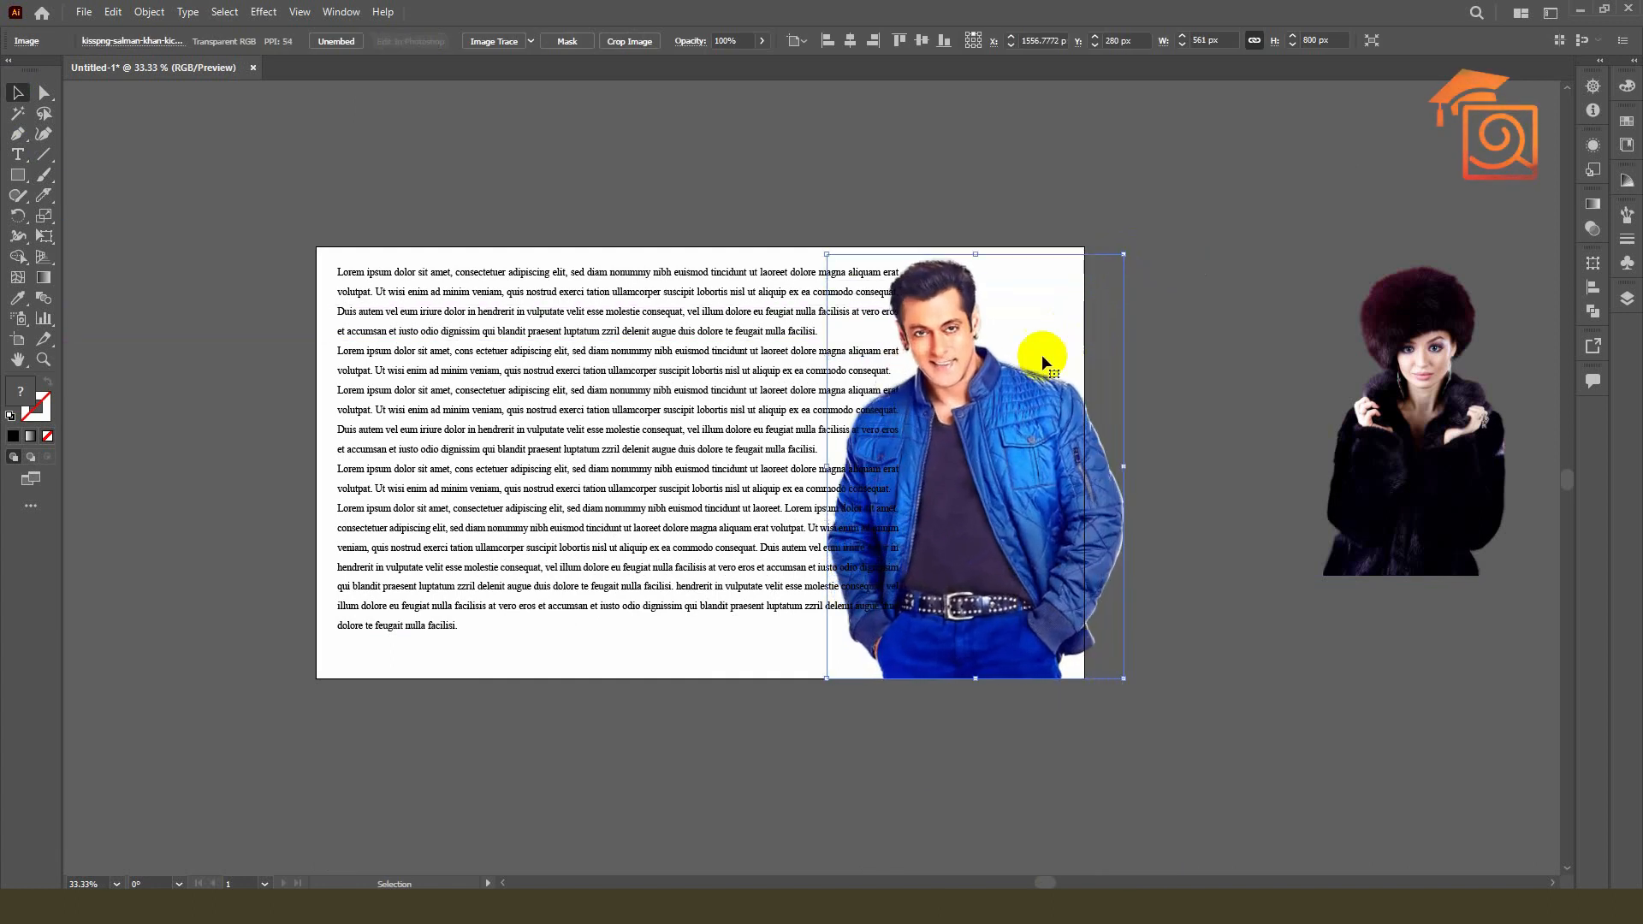
{"action": "left_click", "coordinate": [993, 367], "text": "shift"}
{"action": "left_click_drag", "start_coordinate": [1003, 444], "coordinate": [984, 444]}
{"action": "left_click_drag", "start_coordinate": [1054, 524], "coordinate": [1145, 529]}
{"action": "left_click", "coordinate": [1164, 524]}
{"action": "key", "text": "ctrl+equal"}
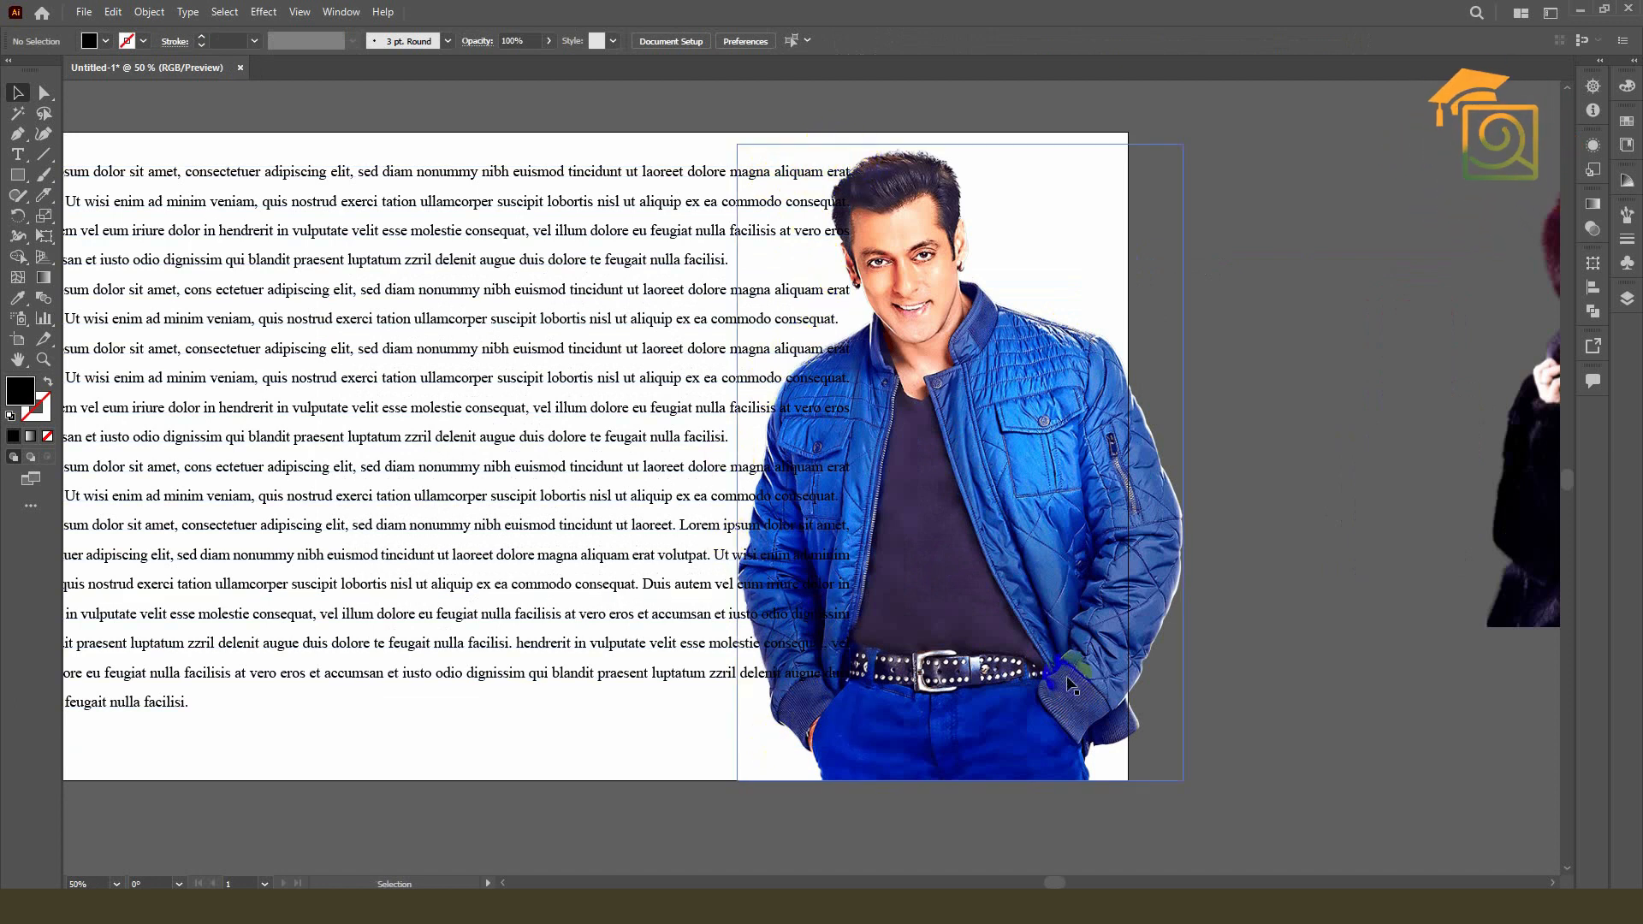
{"action": "left_click_drag", "start_coordinate": [1185, 413], "coordinate": [1276, 390]}
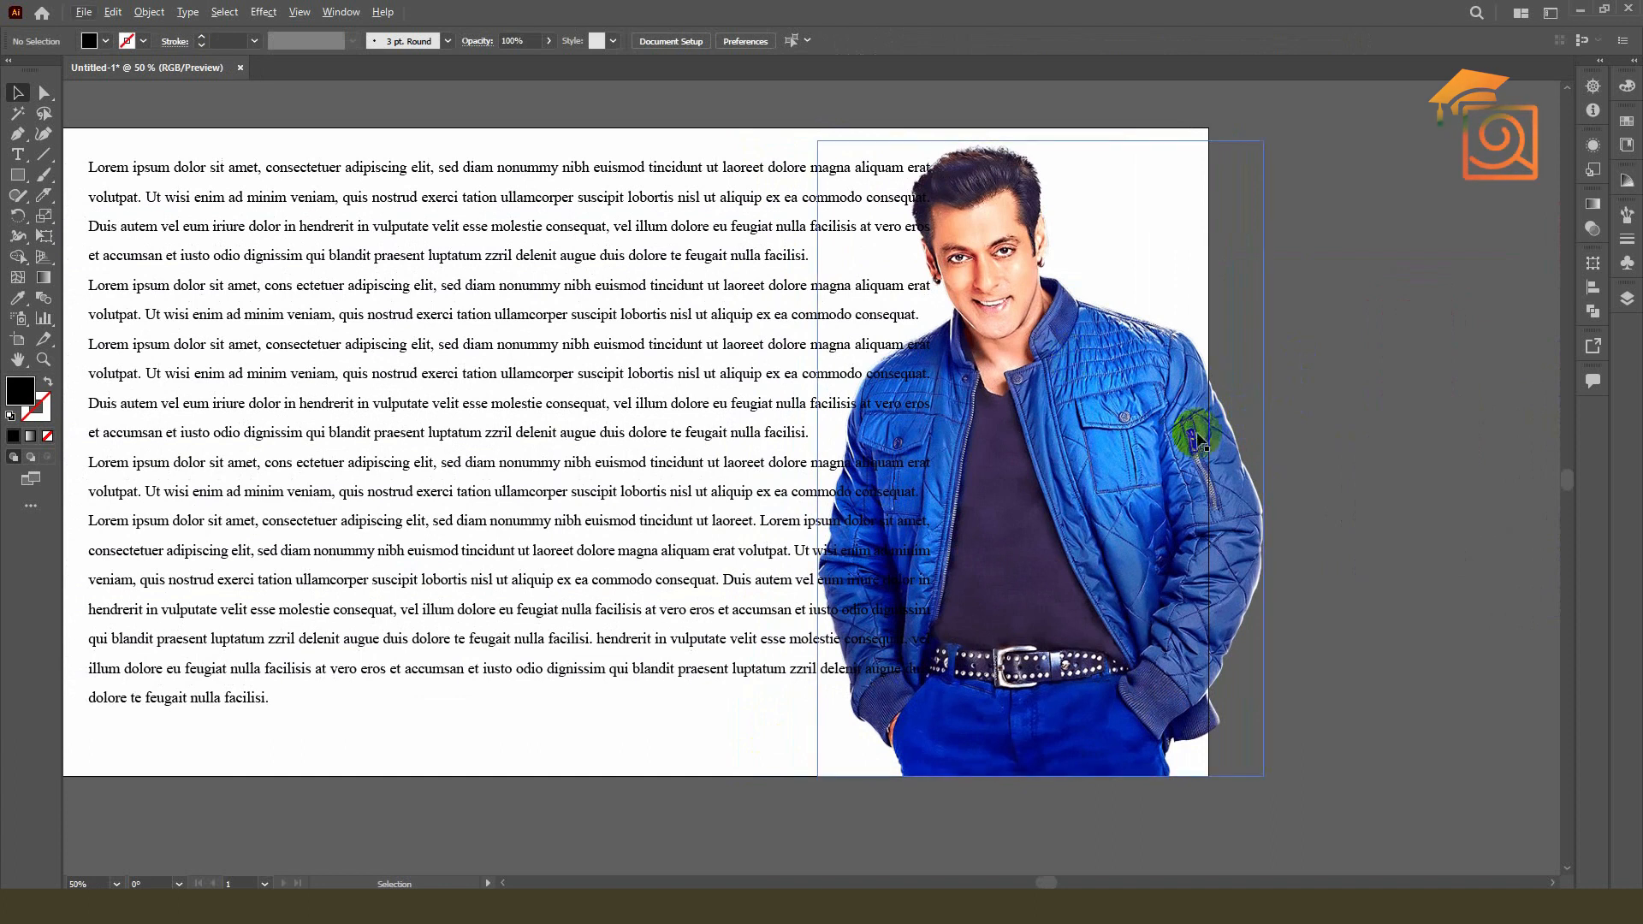
Step: Try moving the man's photo over the left part of the text and undo the move
{"action": "left_click", "coordinate": [1151, 428]}
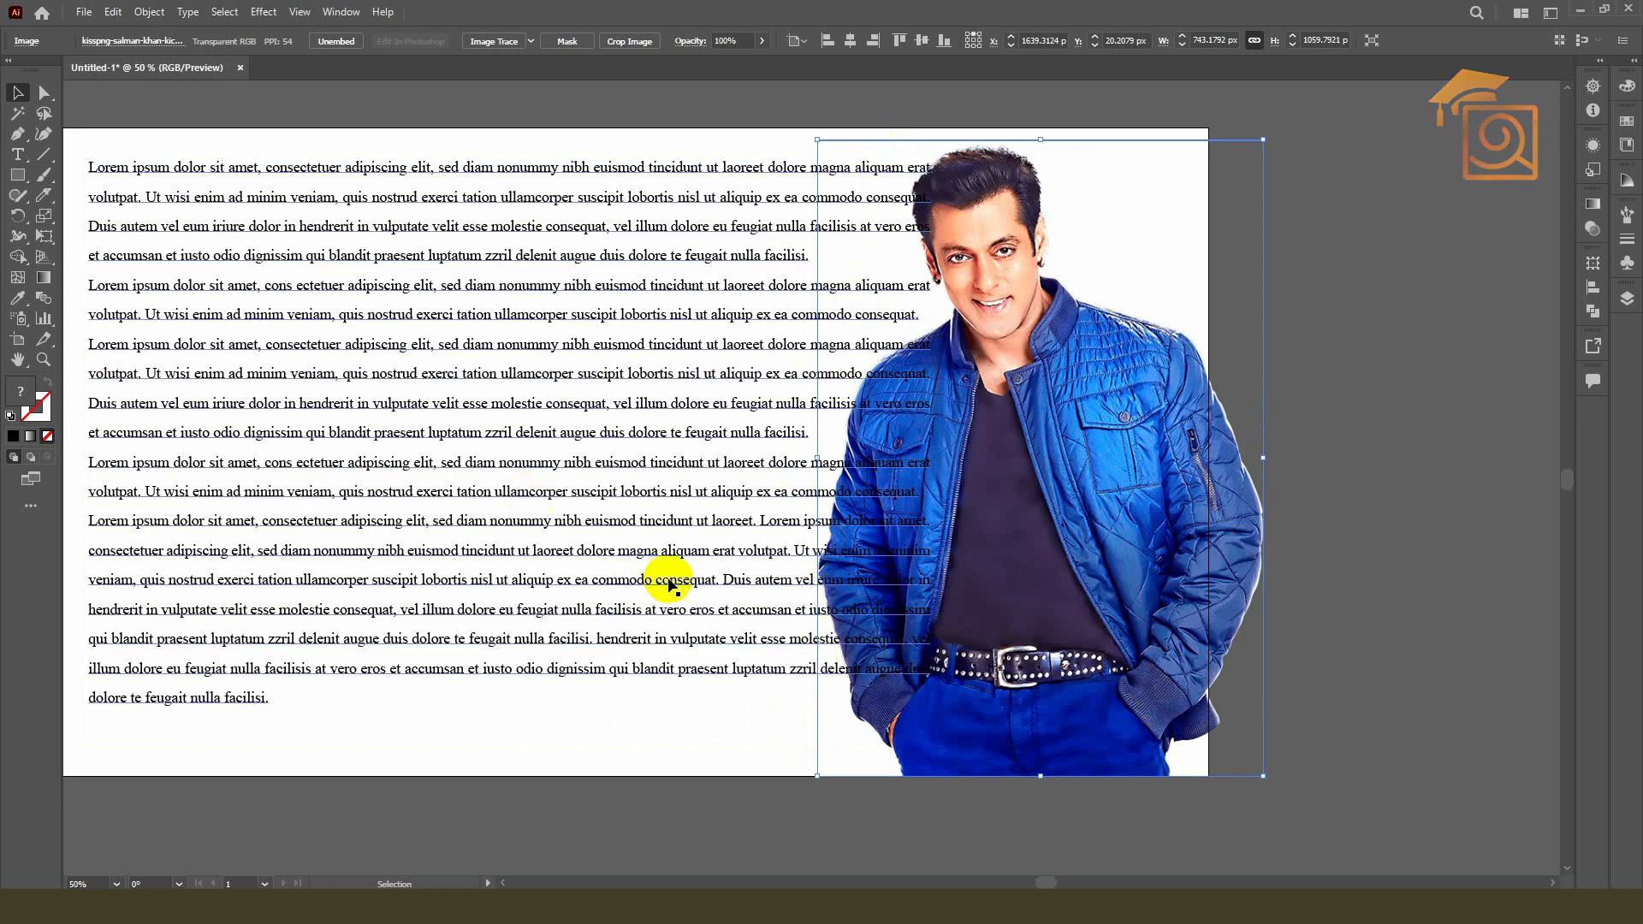
{"action": "left_click", "coordinate": [1388, 332]}
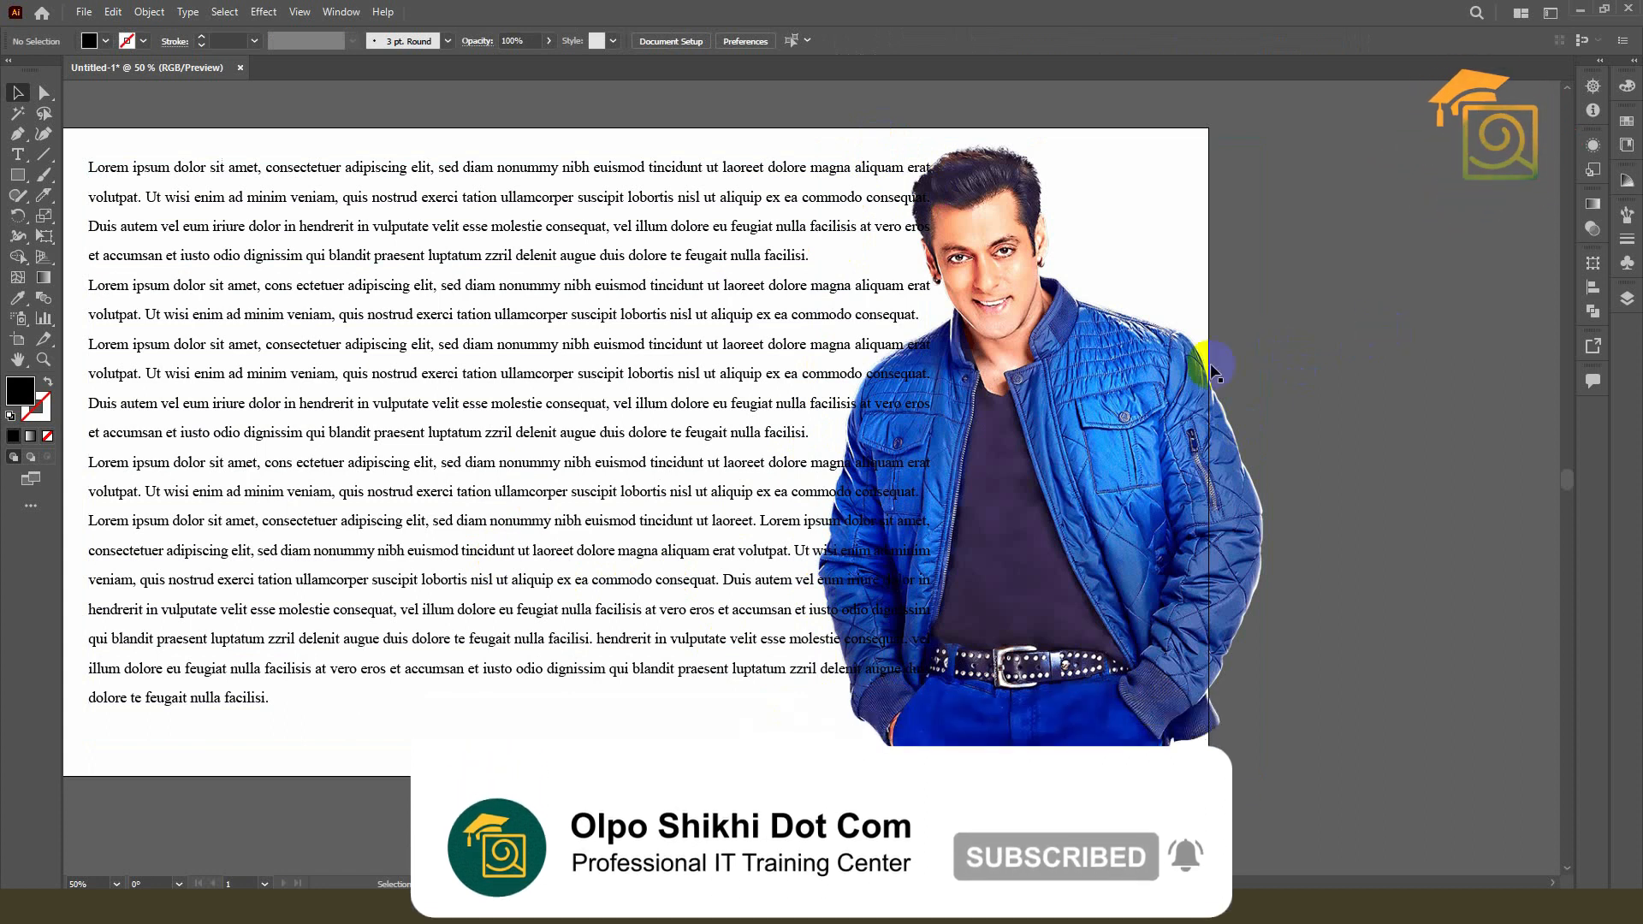
{"action": "left_click", "coordinate": [1159, 377]}
{"action": "left_click_drag", "start_coordinate": [1368, 348], "coordinate": [1465, 334]}
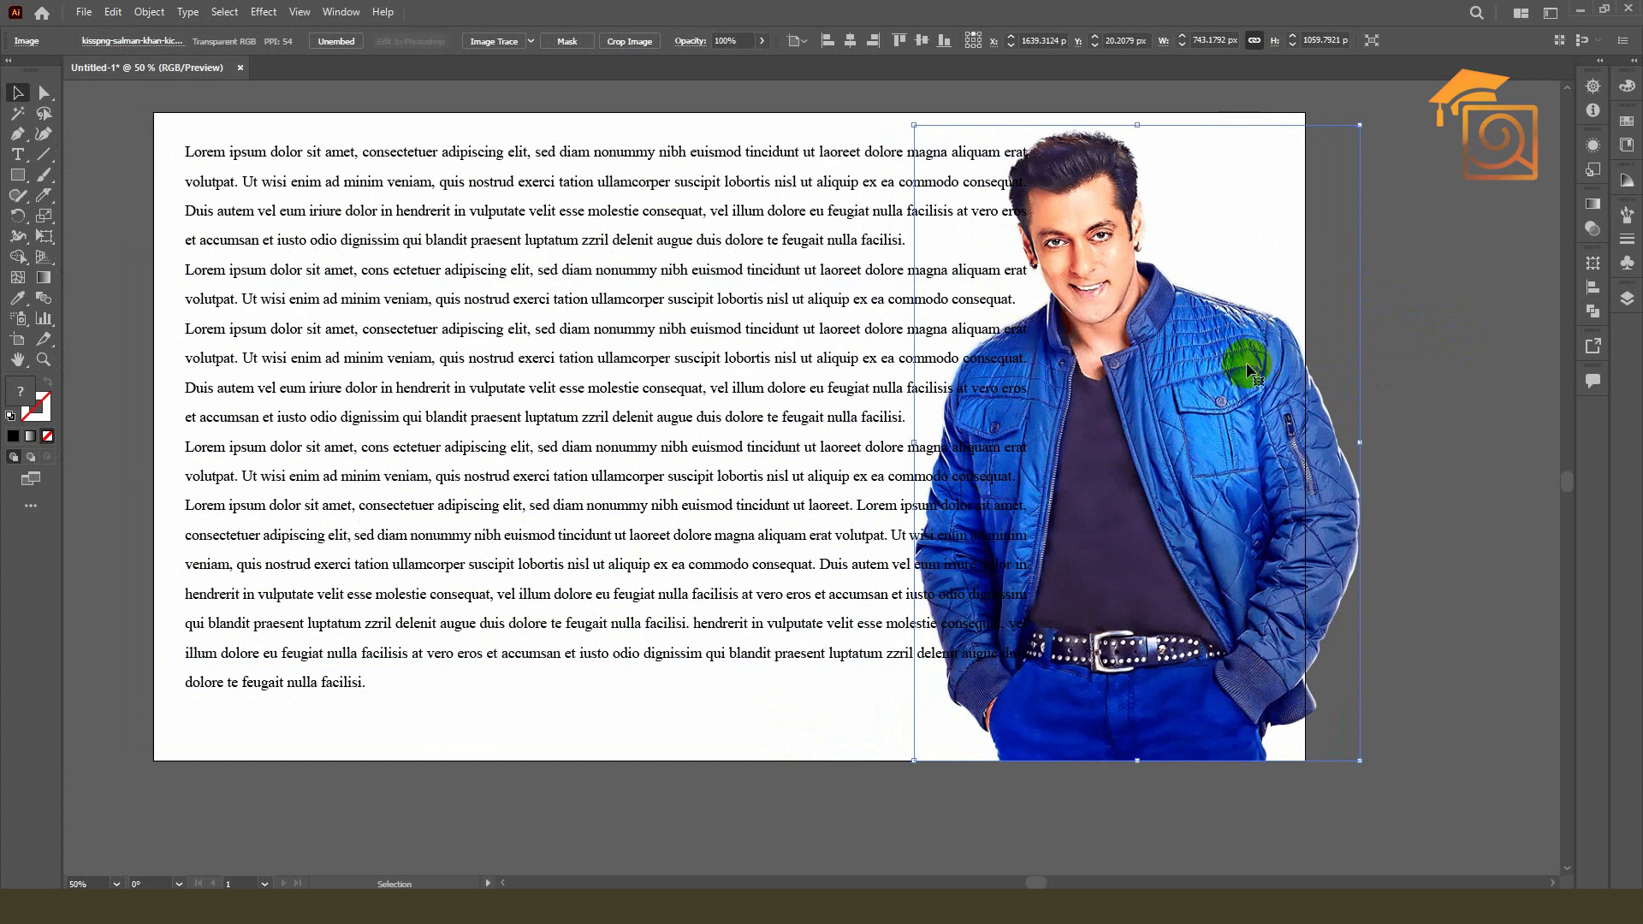
{"action": "left_click_drag", "start_coordinate": [1291, 417], "coordinate": [540, 417]}
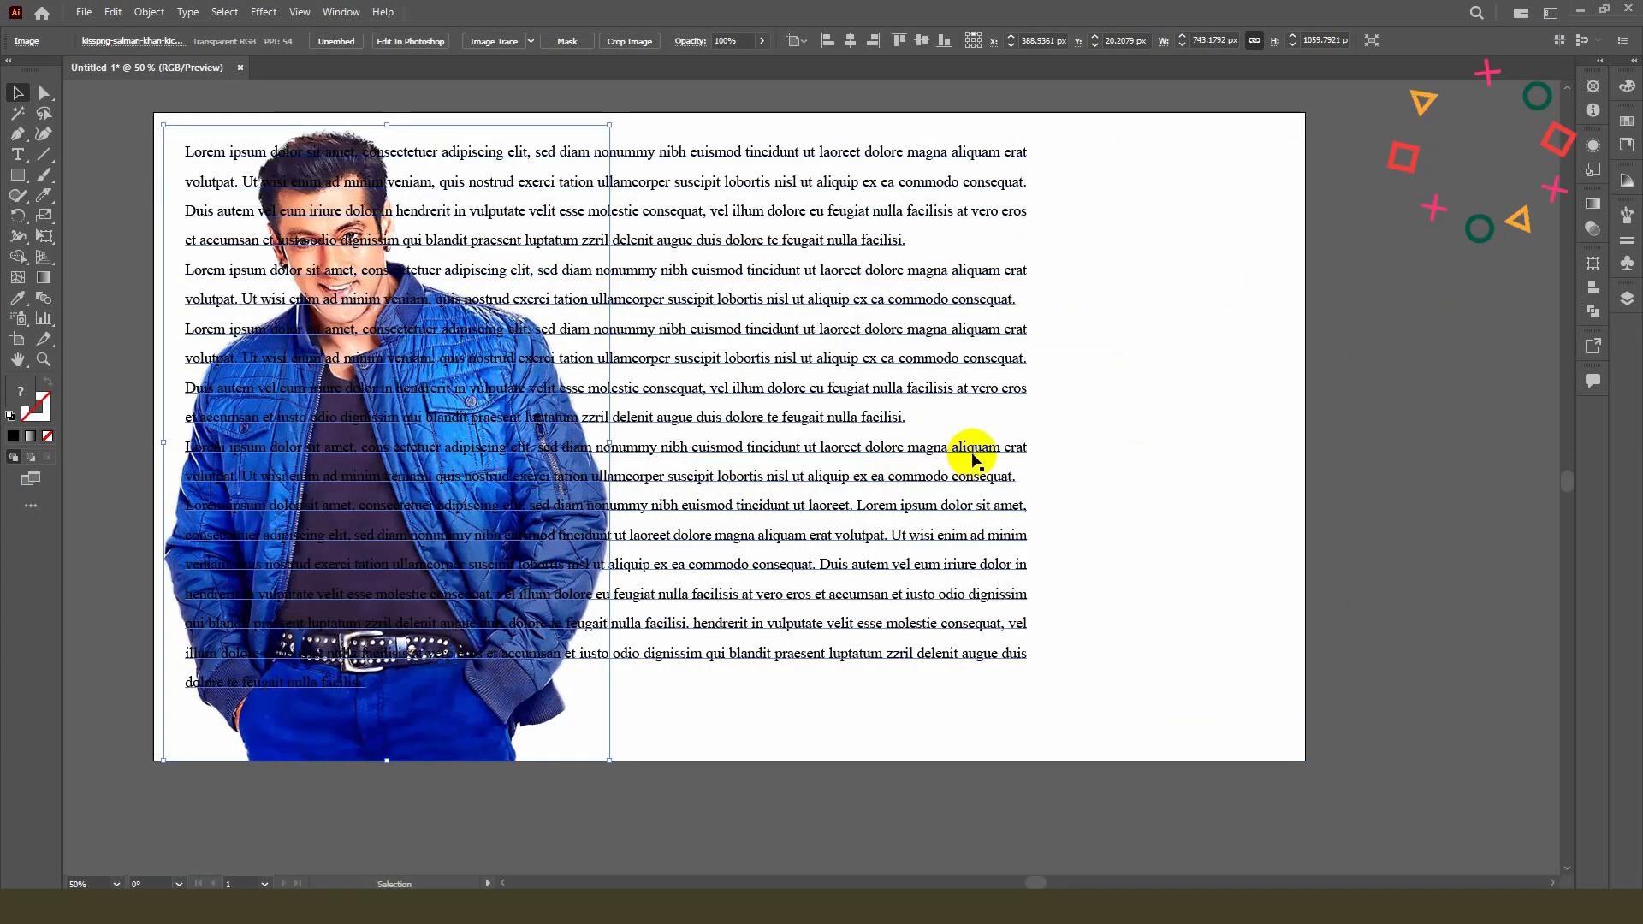
{"action": "key", "text": "ctrl+z"}
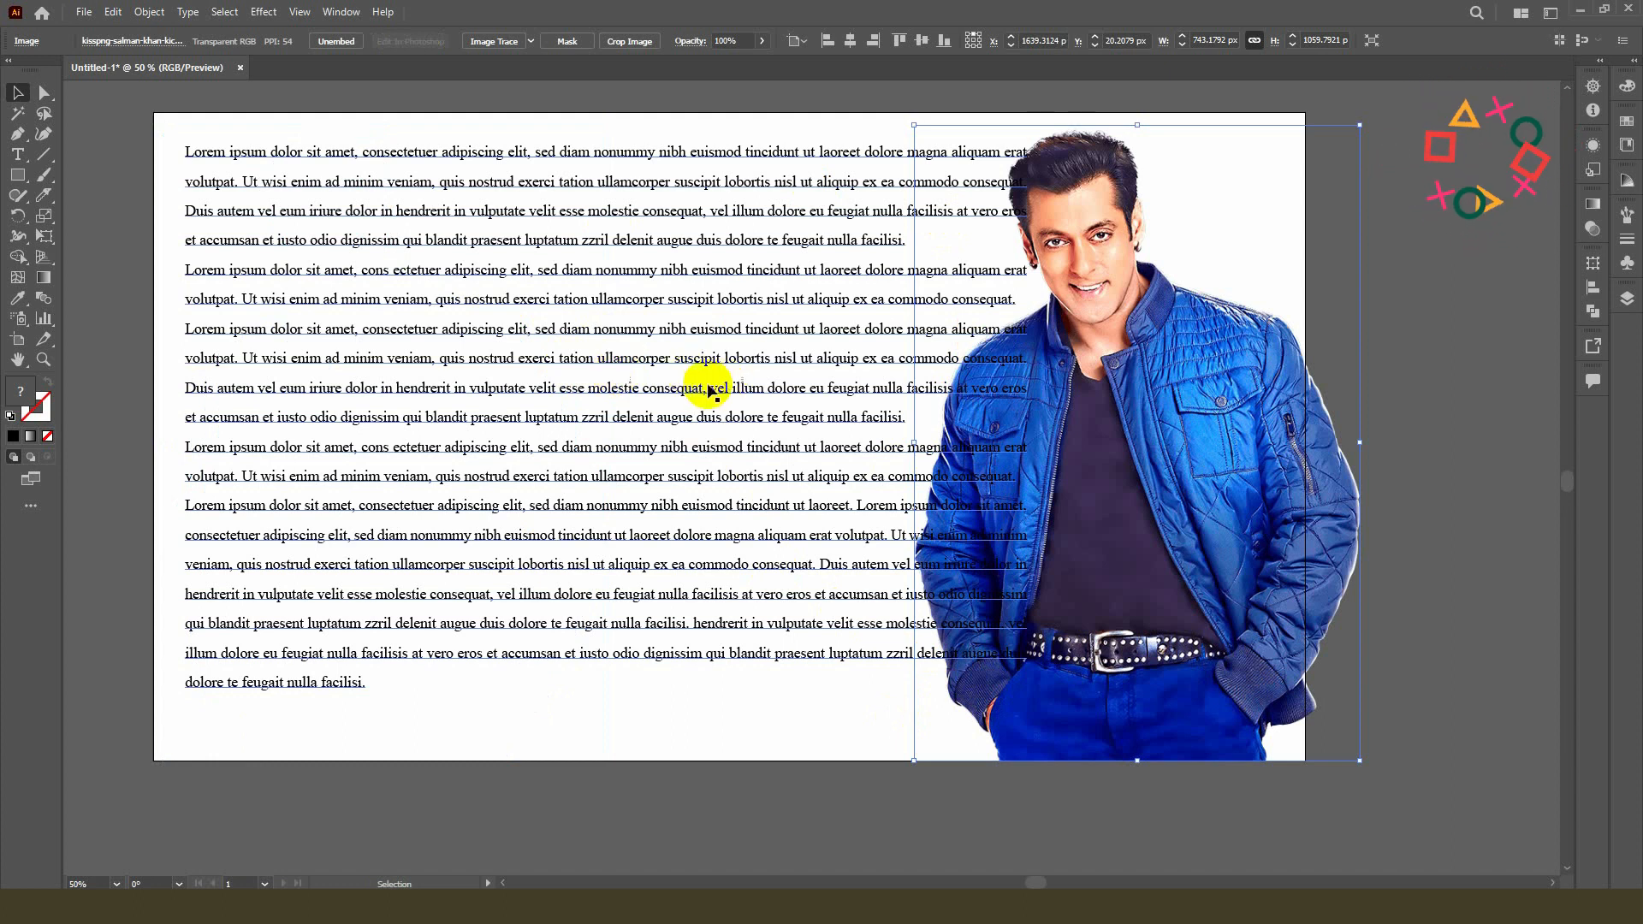
Step: Select both photos and bring them to the front of the stacking order
{"action": "scroll", "coordinate": [634, 381], "scroll_direction": "down", "scroll_amount": 2}
{"action": "left_click", "coordinate": [1222, 415], "text": "shift"}
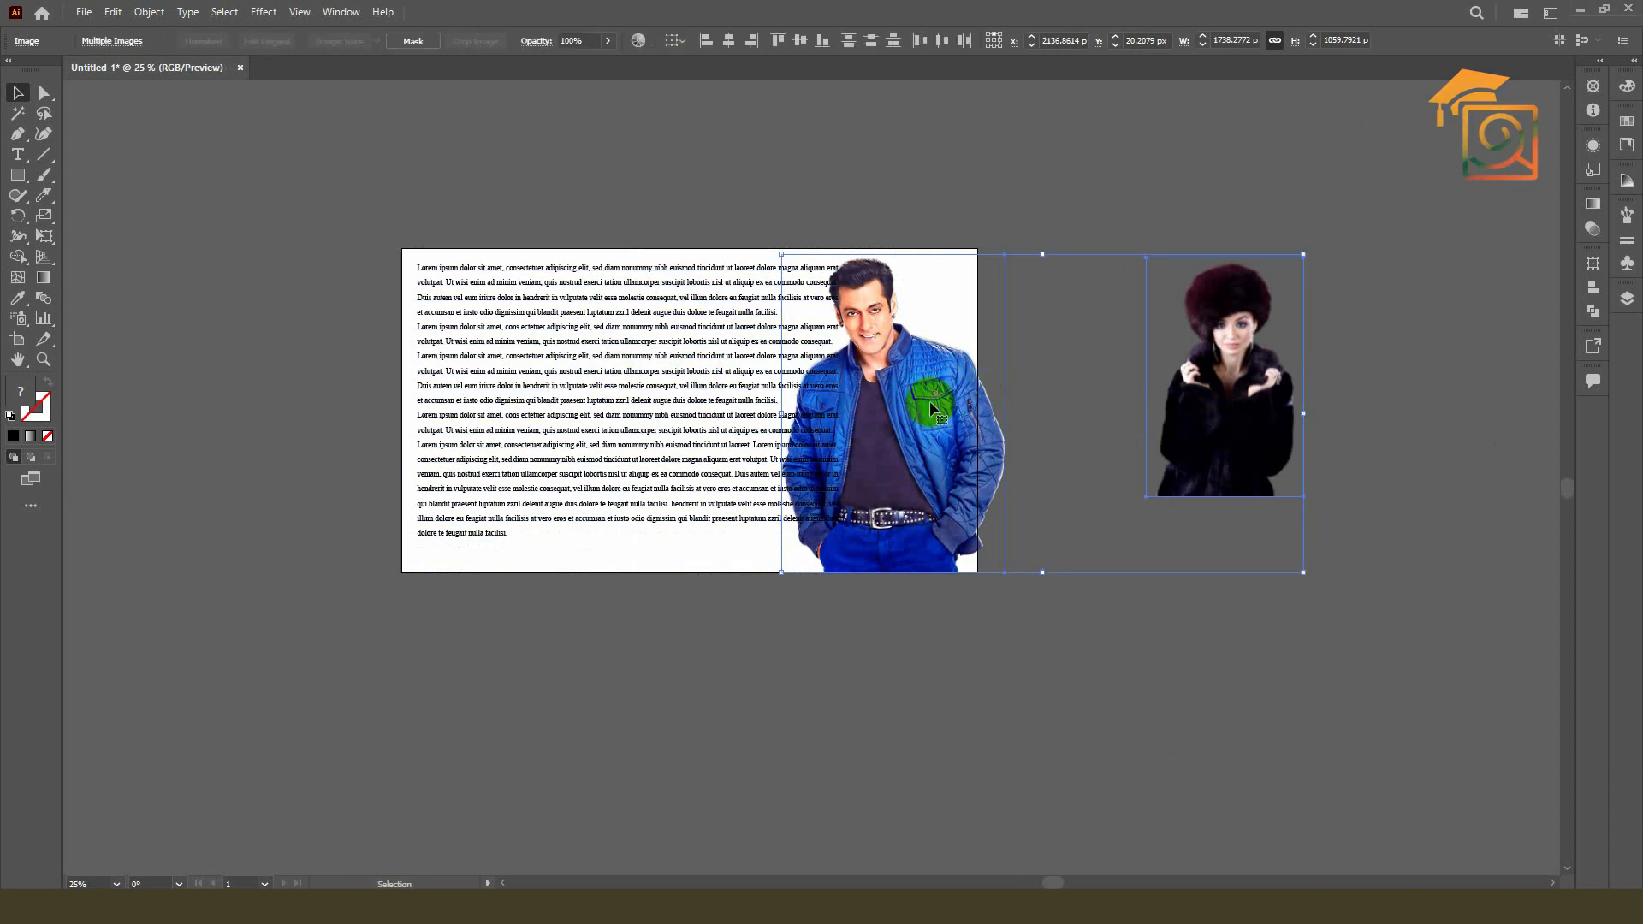
{"action": "right_click", "coordinate": [953, 390]}
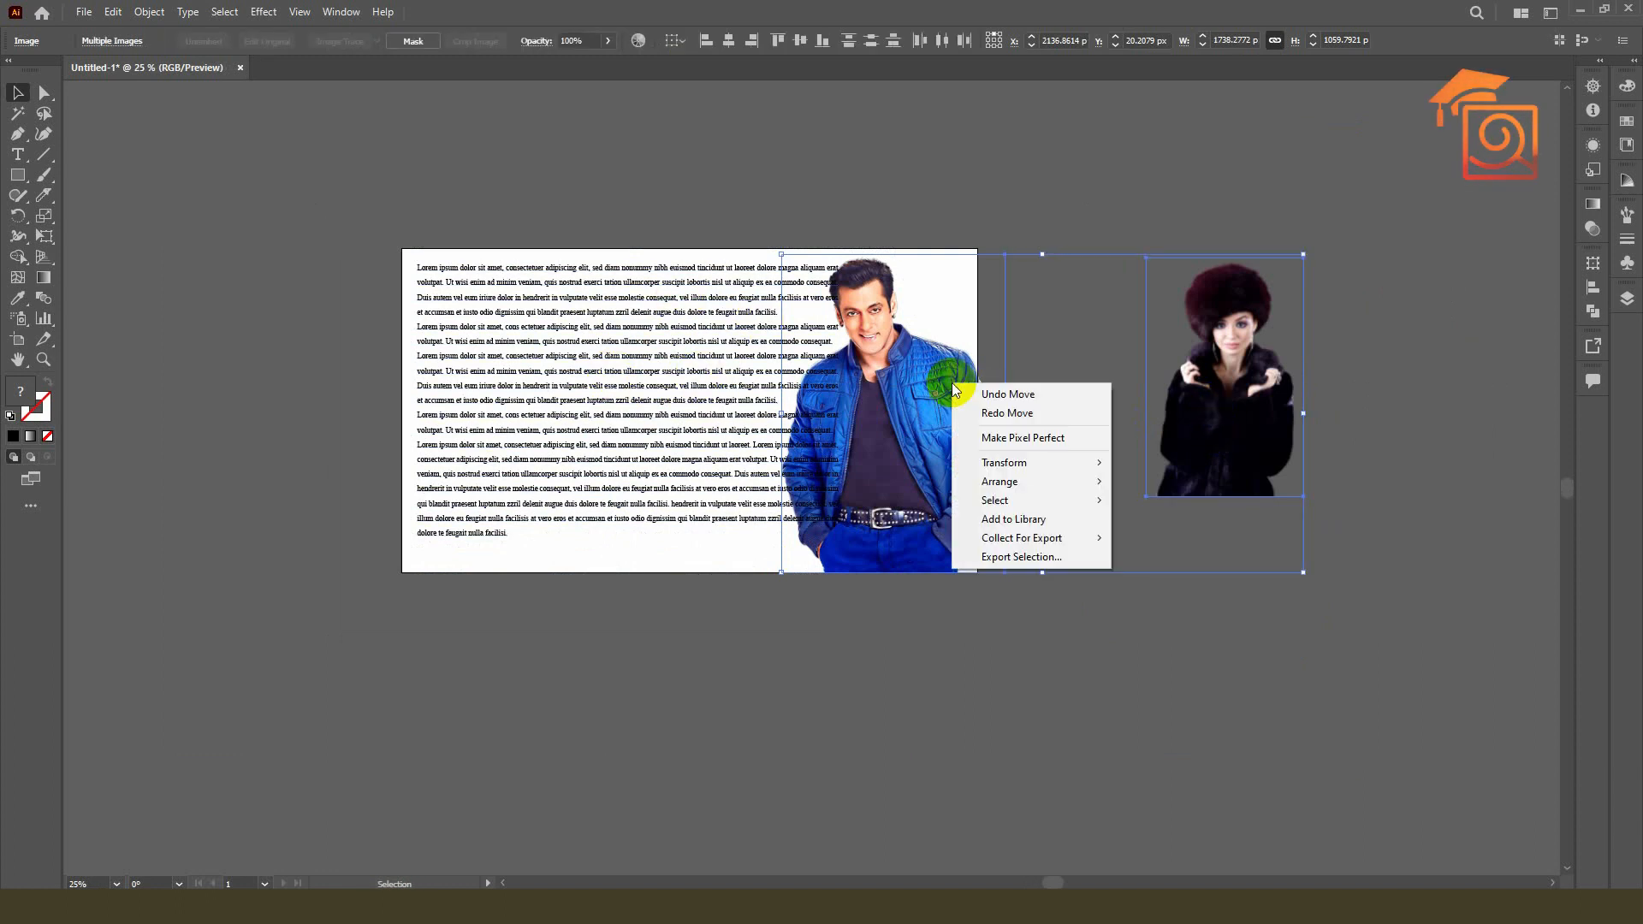
{"action": "mouse_move", "coordinate": [1031, 481]}
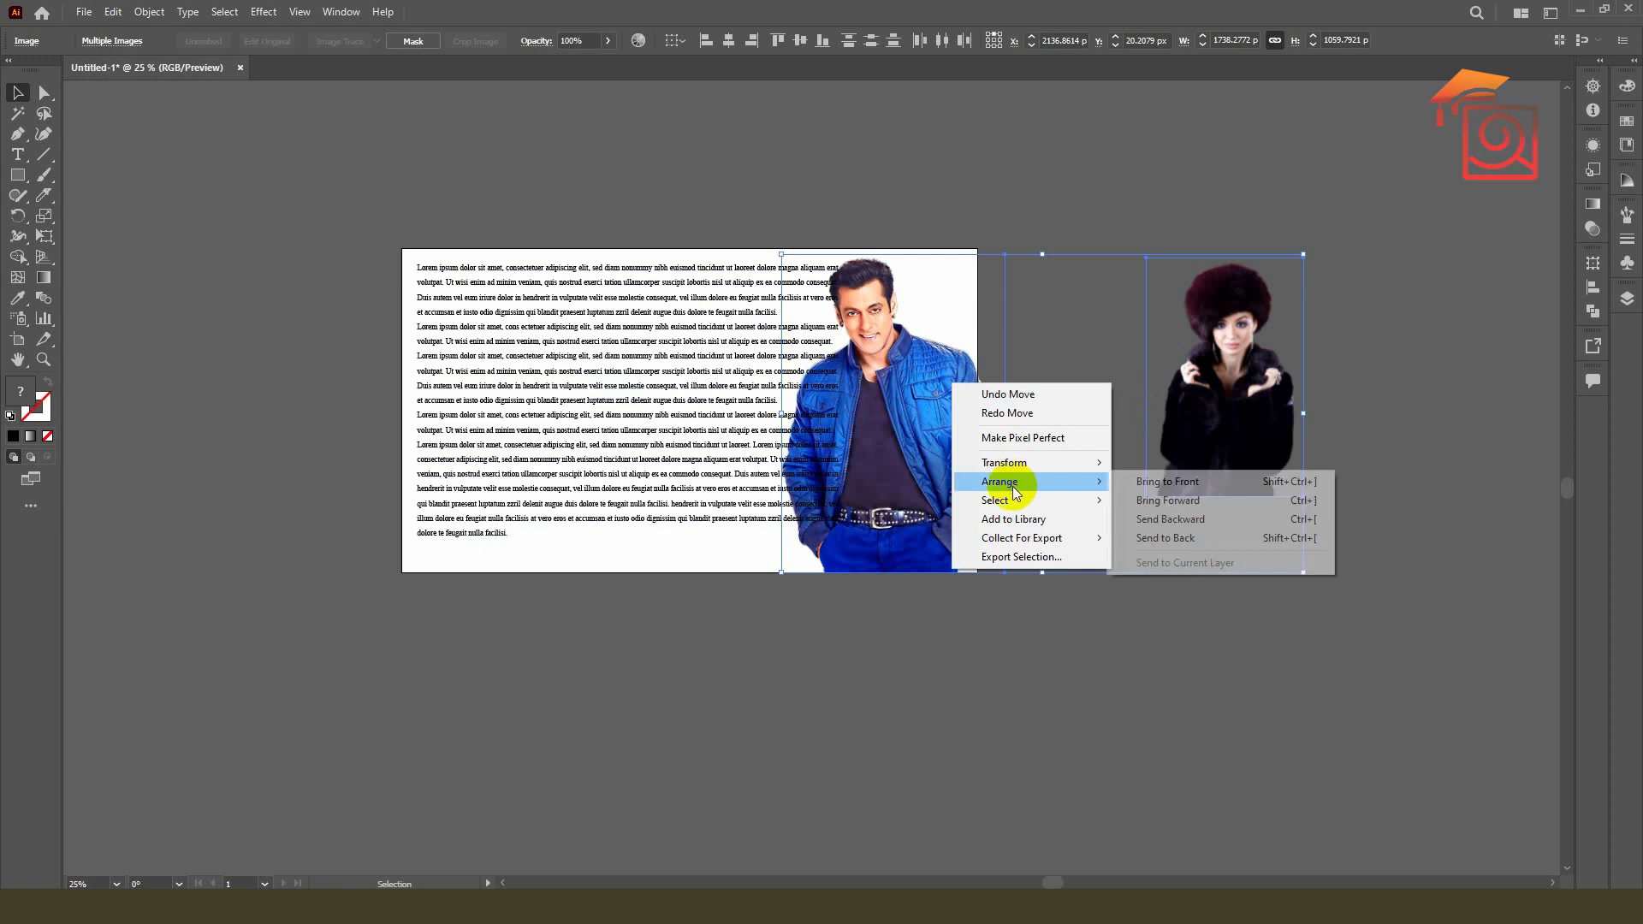
{"action": "left_click", "coordinate": [1173, 484]}
{"action": "left_click", "coordinate": [957, 737]}
{"action": "scroll", "coordinate": [717, 434], "scroll_direction": "up", "scroll_amount": 1}
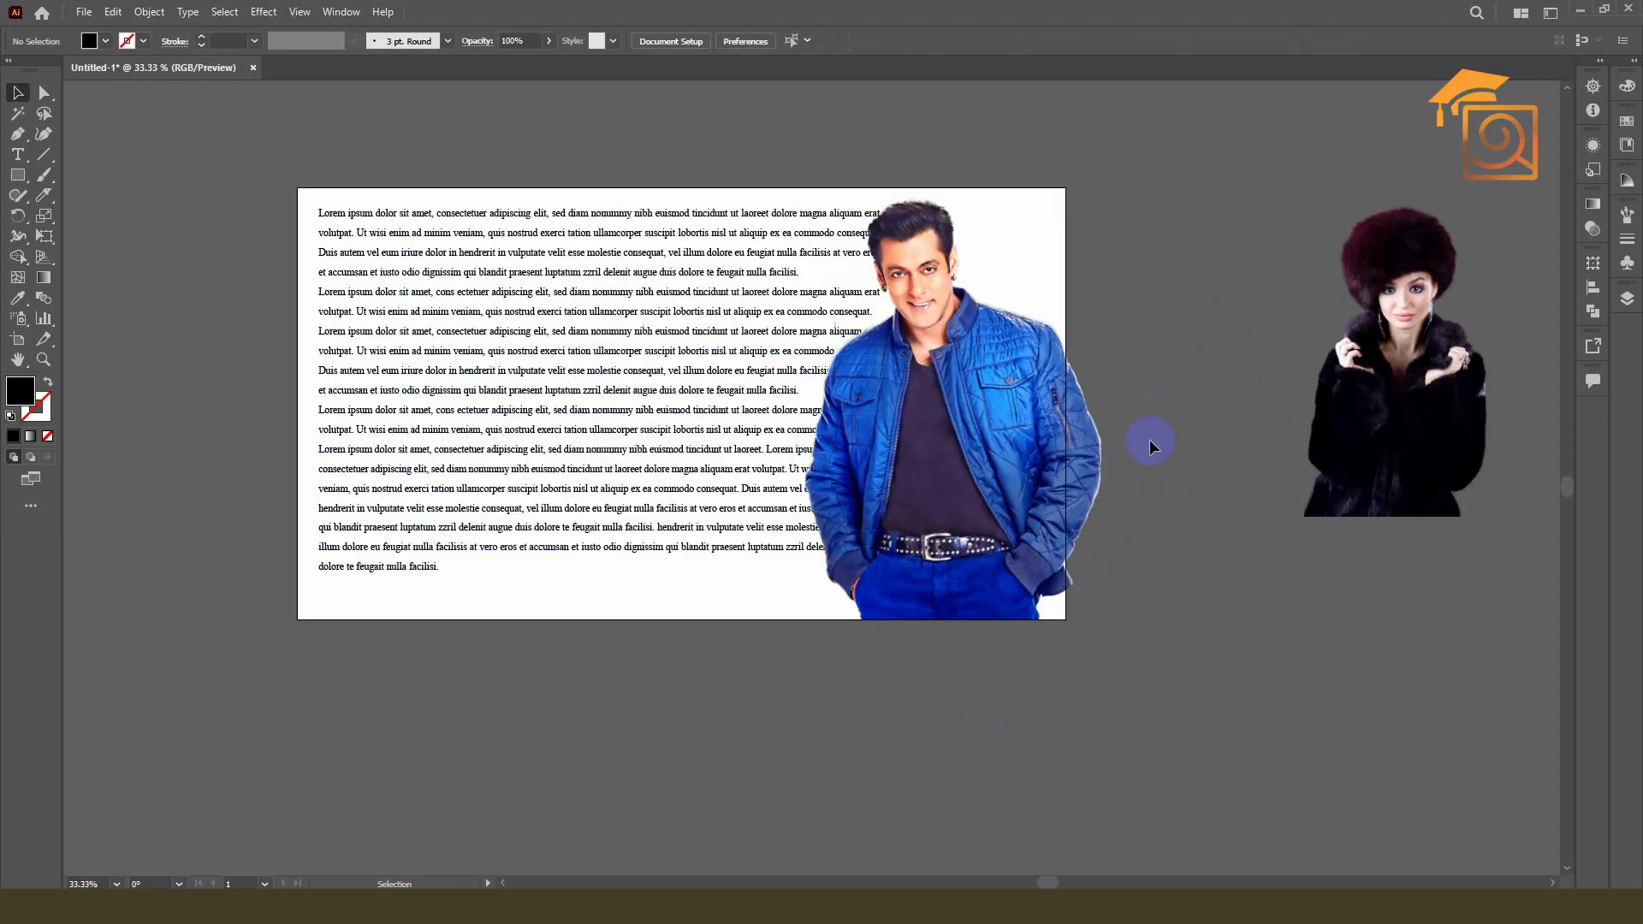
Step: Enlarge the man's photo slightly so that it fills the artboard's full height of 1080 px
{"action": "left_click_drag", "start_coordinate": [943, 686], "coordinate": [1008, 705]}
{"action": "left_click", "coordinate": [1020, 509]}
{"action": "left_click_drag", "start_coordinate": [867, 211], "coordinate": [862, 206]}
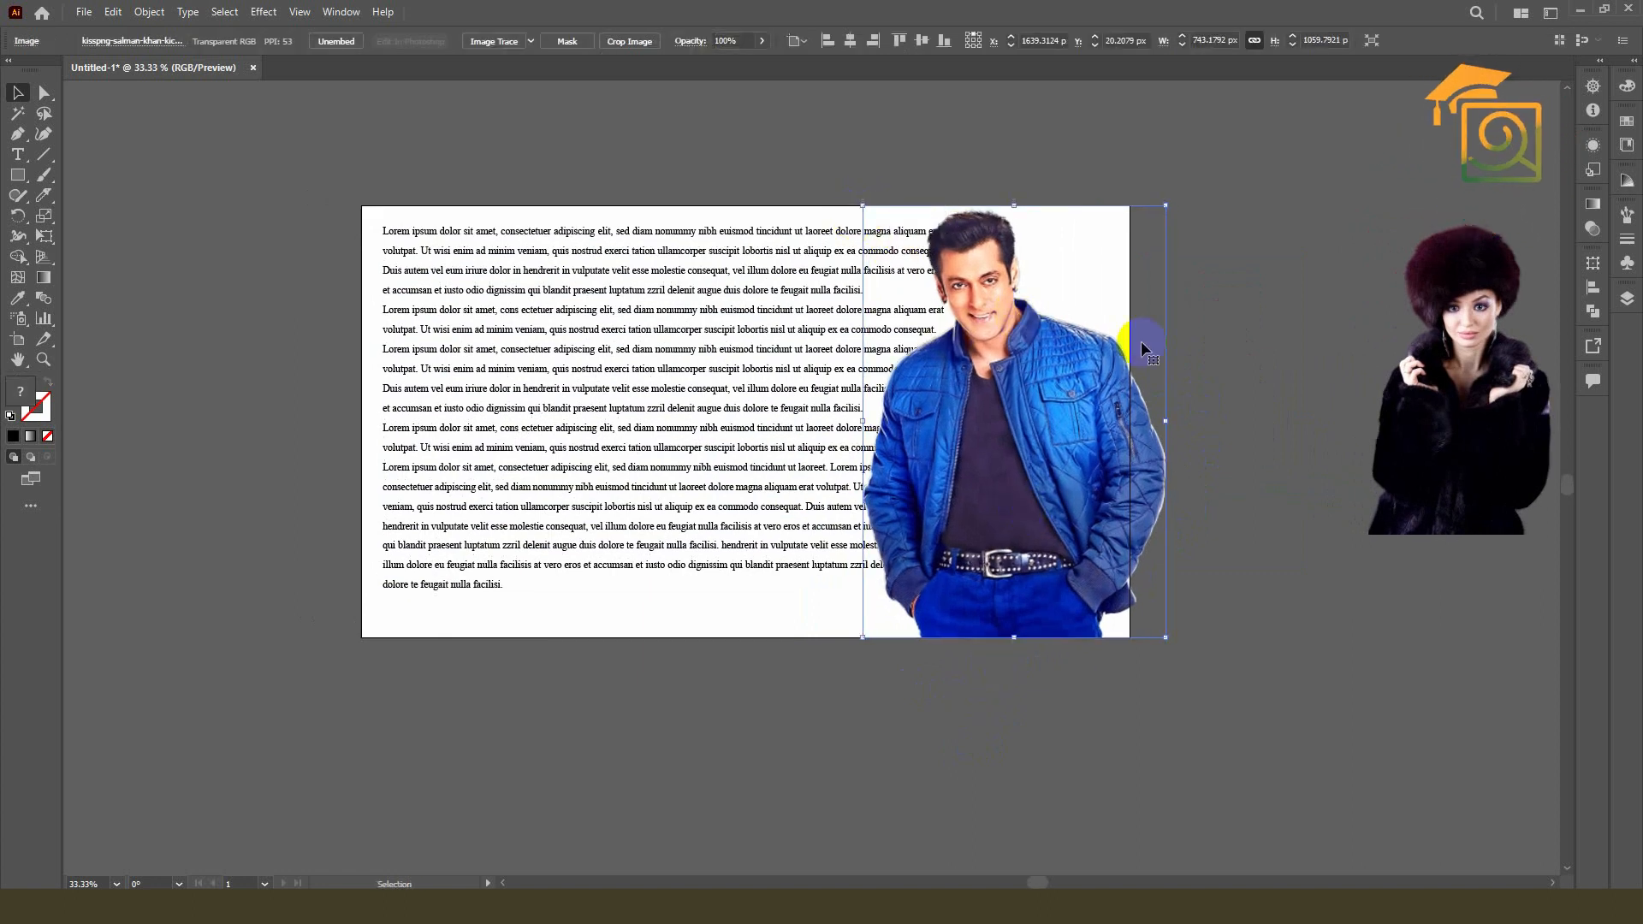
{"action": "left_click", "coordinate": [1265, 348]}
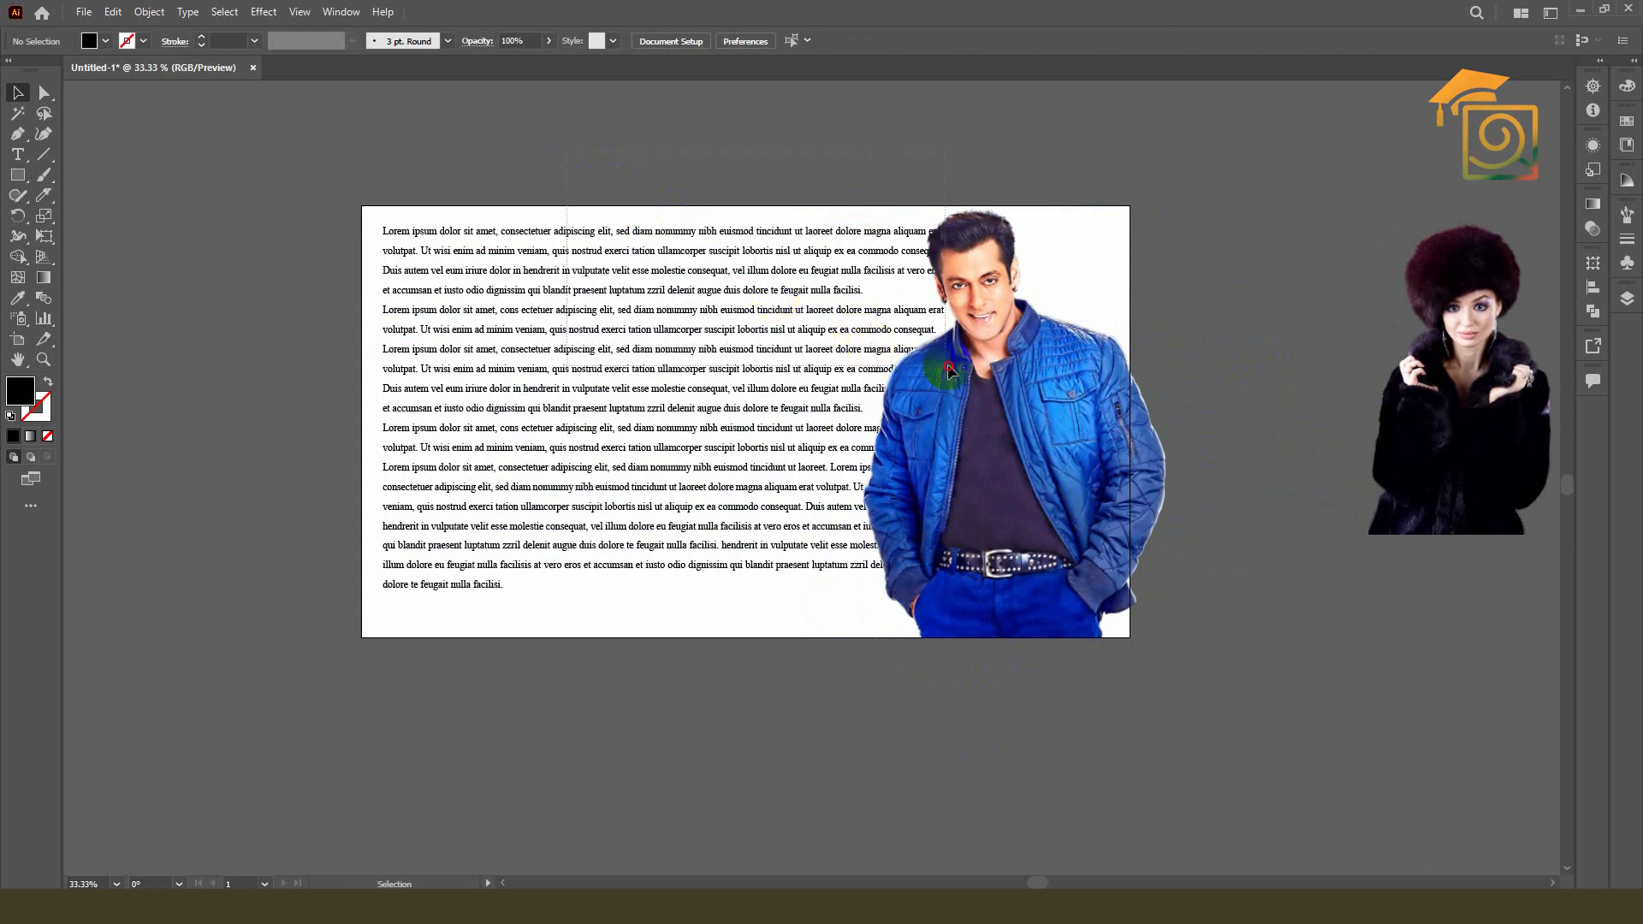
Step: Select the text frame and the man's photo together and make a text wrap around all selected objects
{"action": "left_click_drag", "start_coordinate": [1014, 366], "coordinate": [1014, 365]}
{"action": "scroll", "coordinate": [932, 347], "scroll_direction": "up", "scroll_amount": 1}
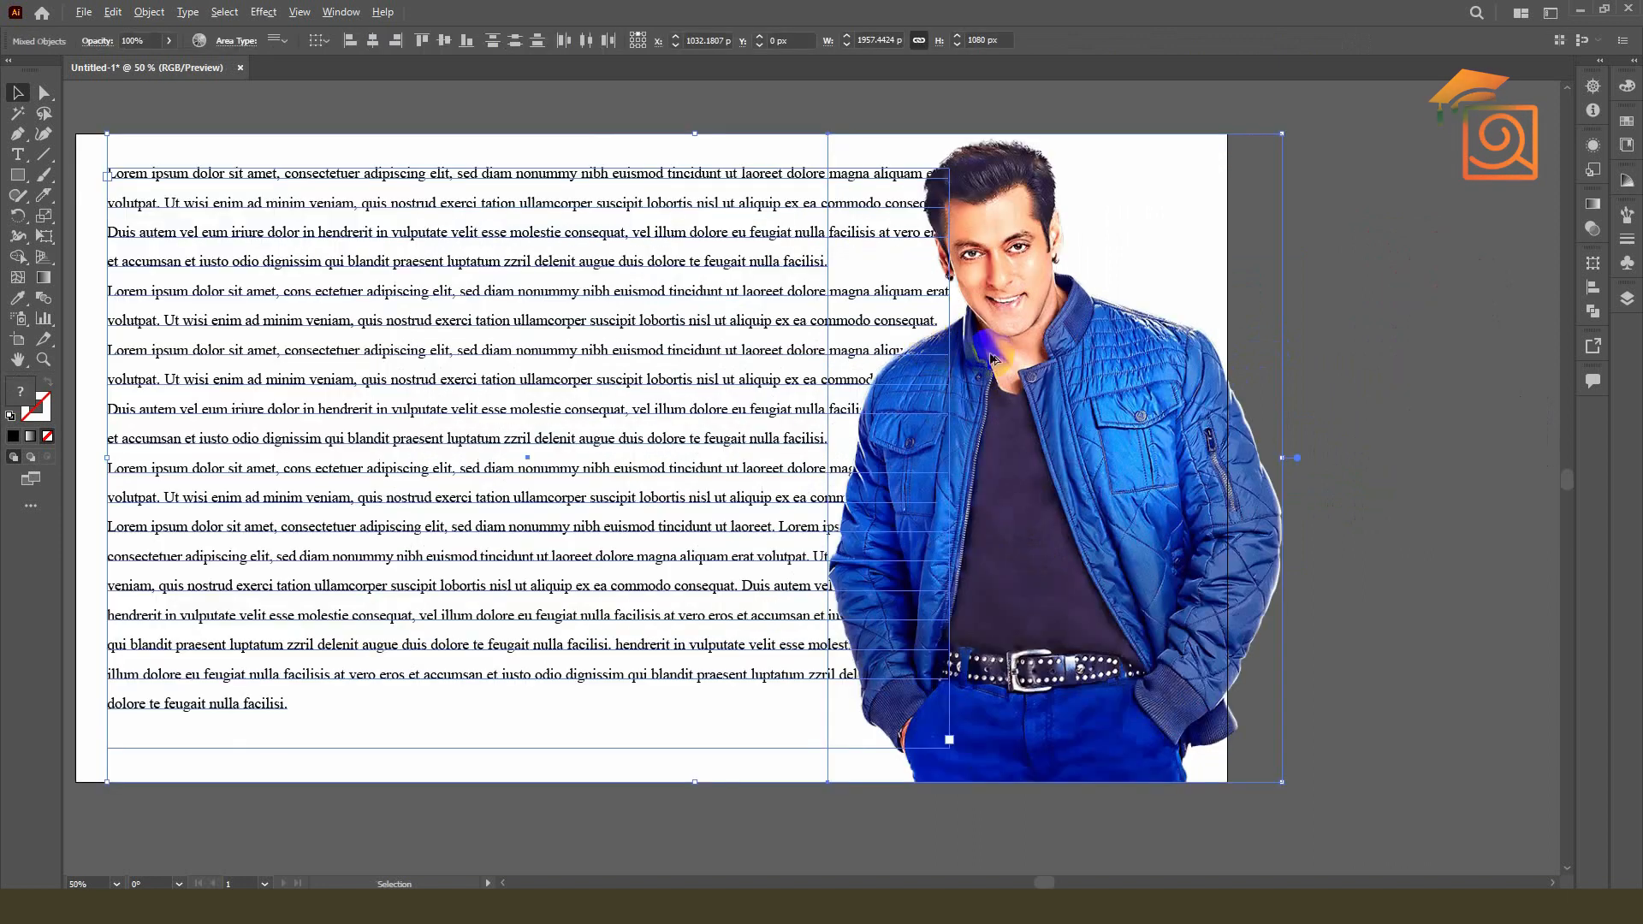
{"action": "scroll", "coordinate": [1166, 378], "scroll_direction": "down", "scroll_amount": 1}
{"action": "left_click", "coordinate": [146, 17]}
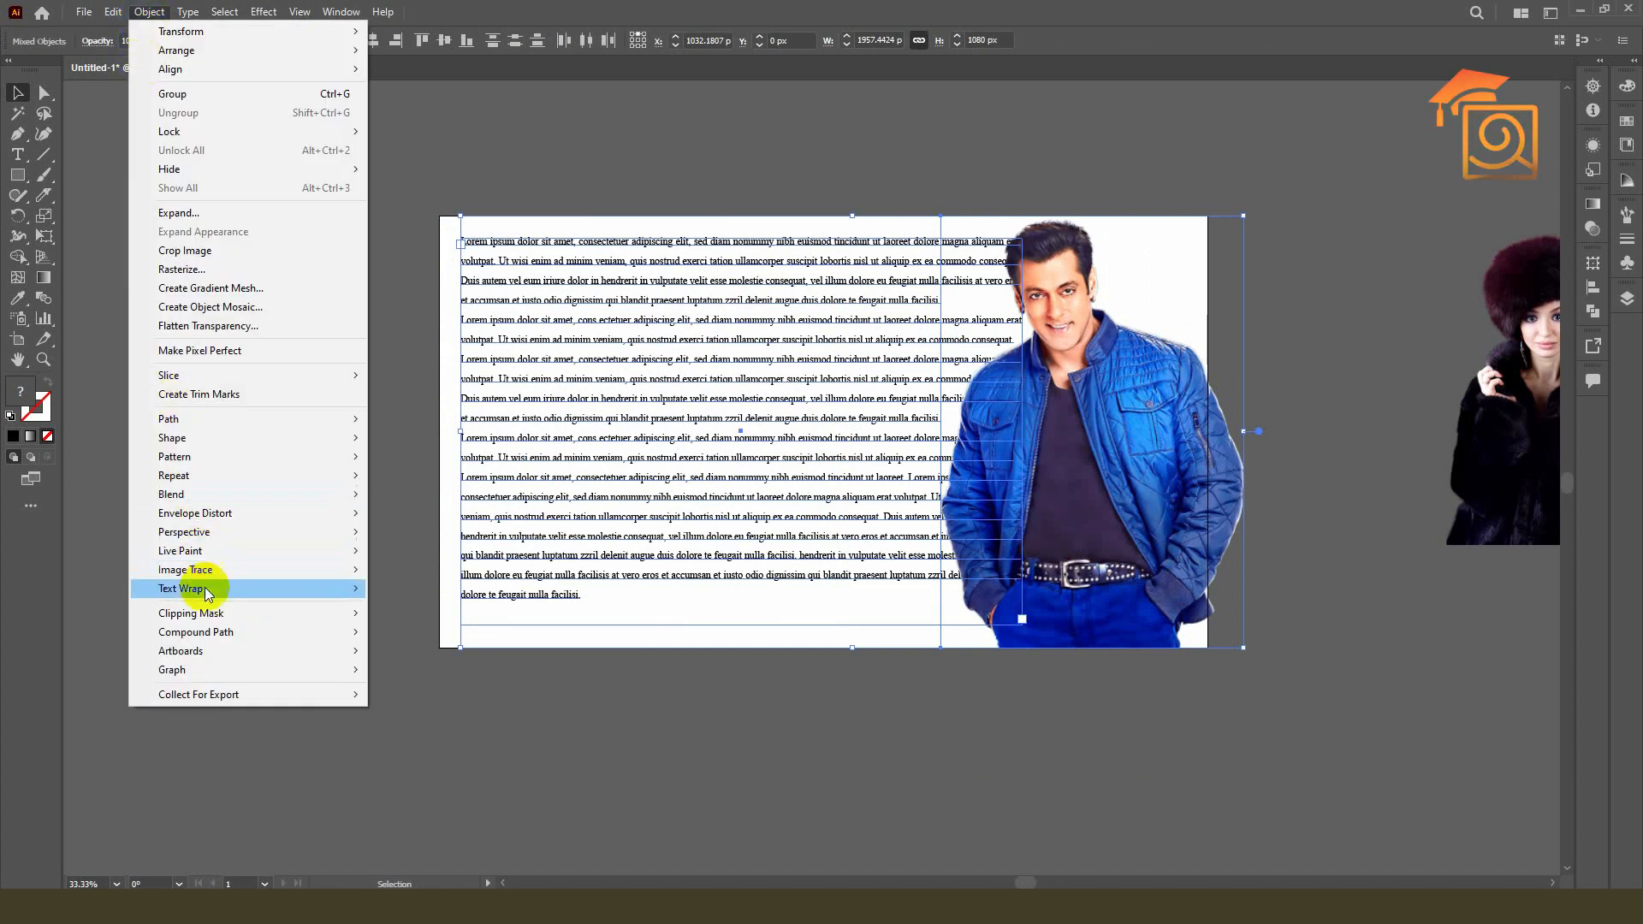
{"action": "mouse_move", "coordinate": [208, 593]}
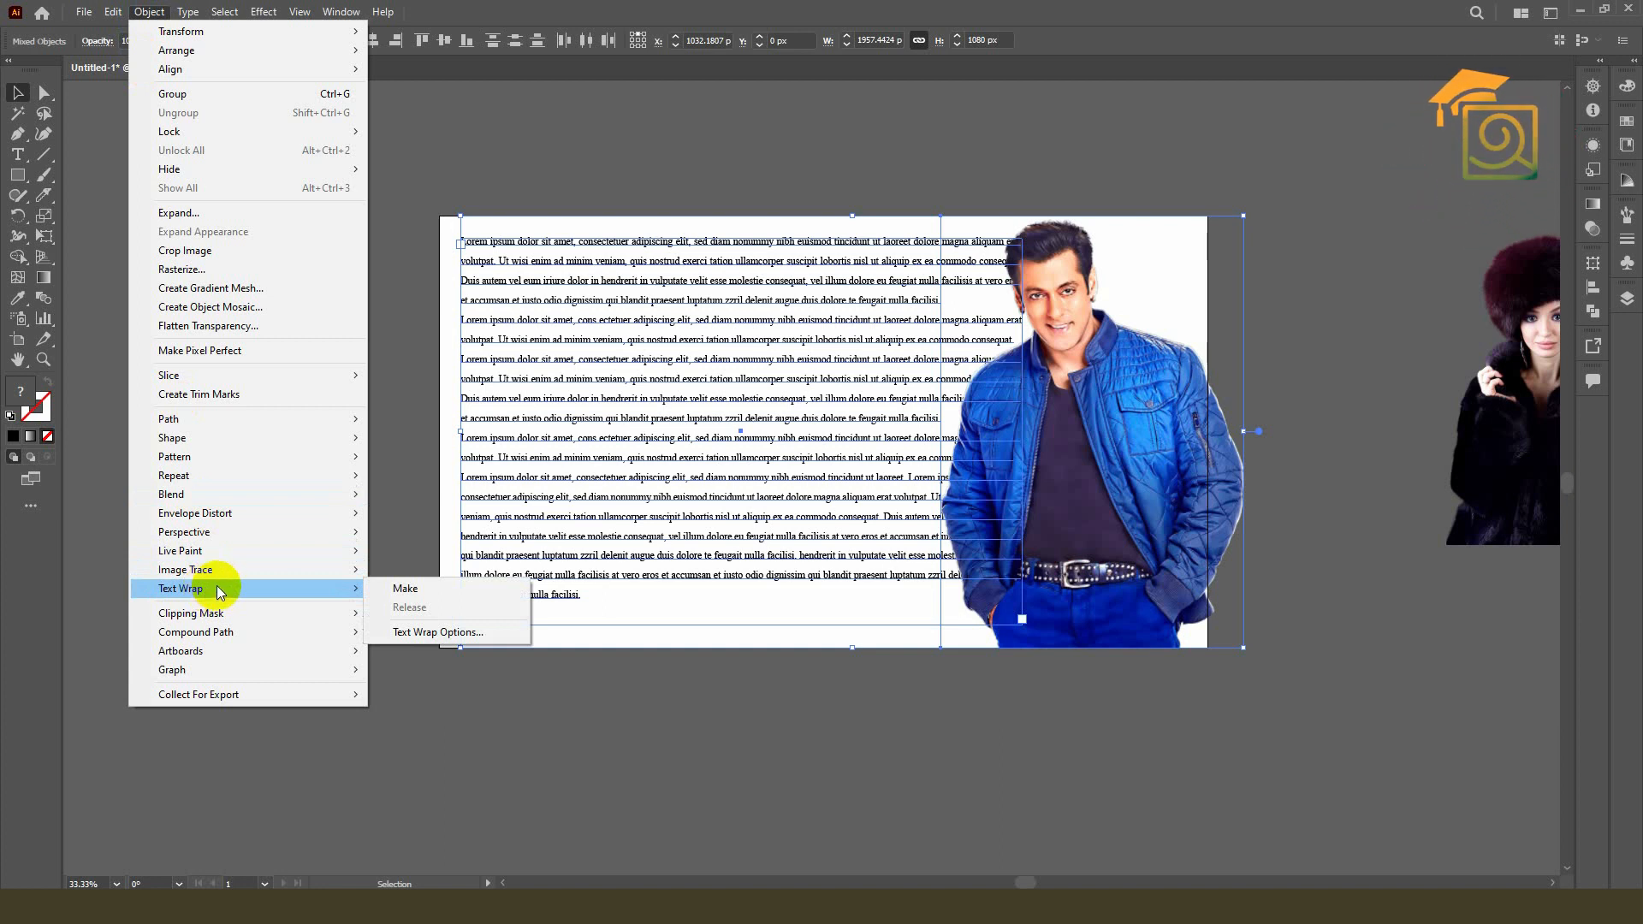
{"action": "left_click", "coordinate": [422, 638]}
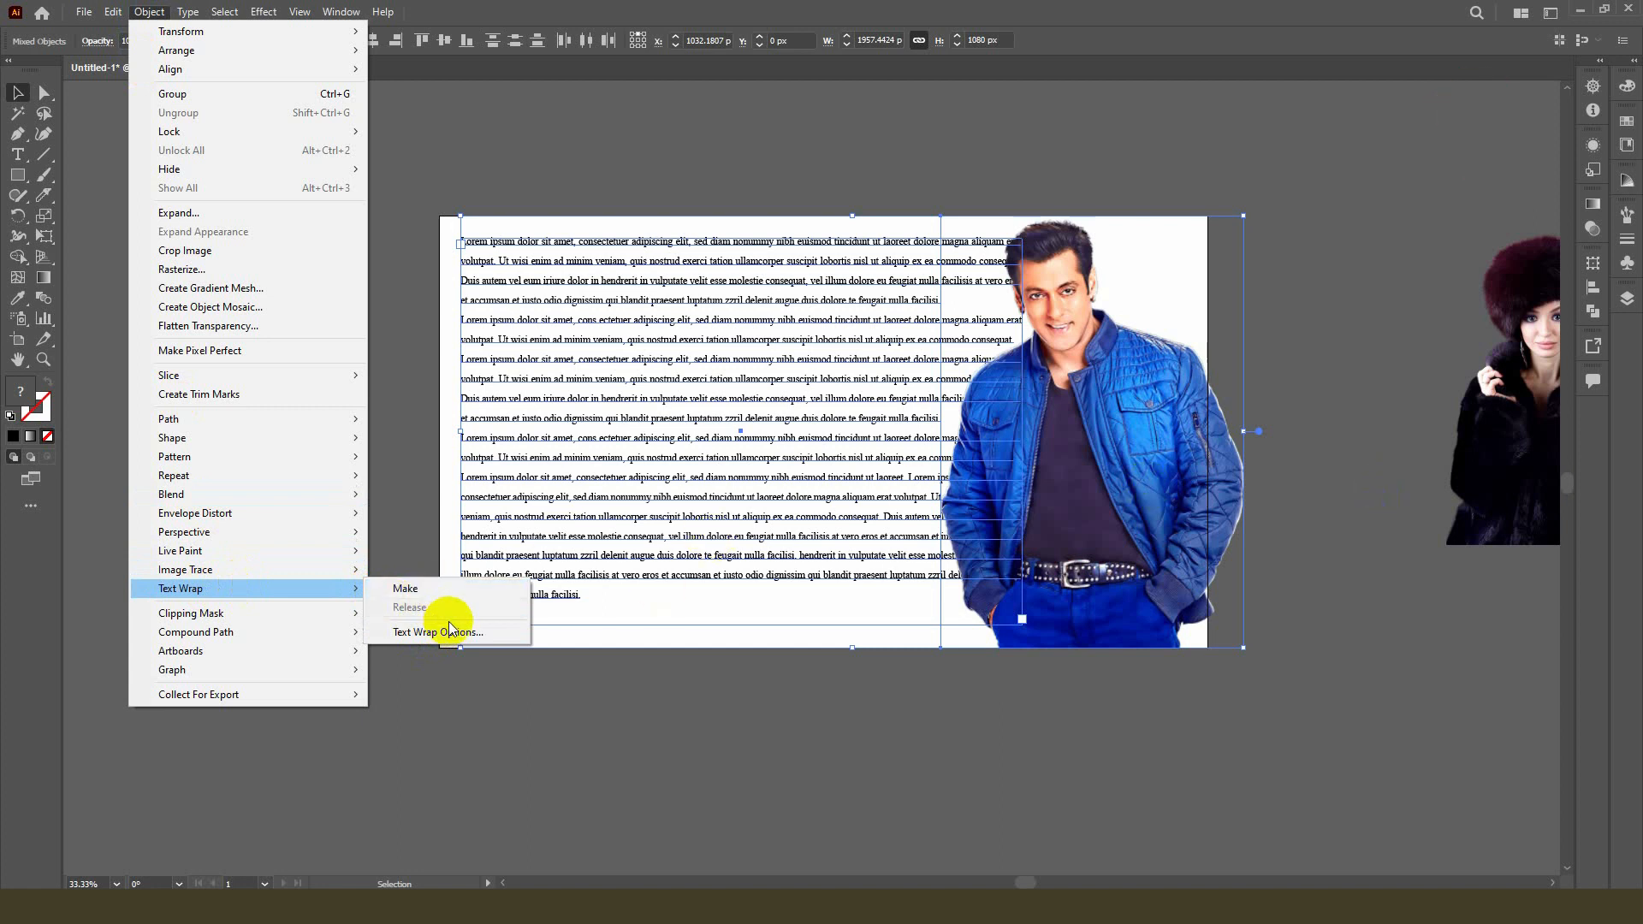
{"action": "left_click", "coordinate": [405, 593]}
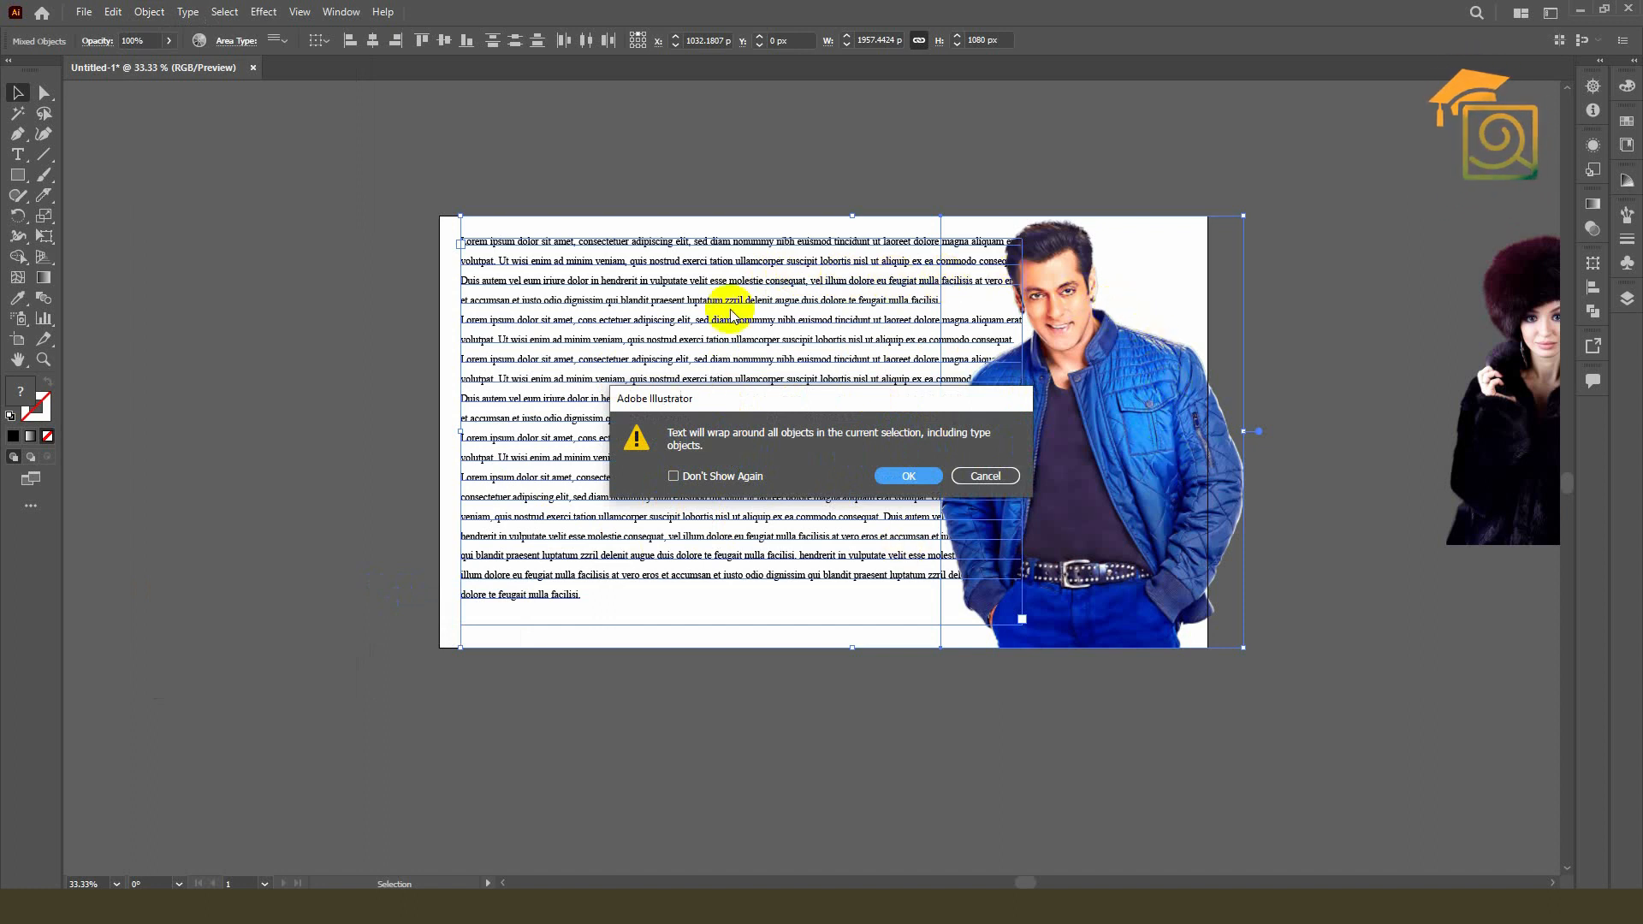
{"action": "left_click", "coordinate": [916, 470]}
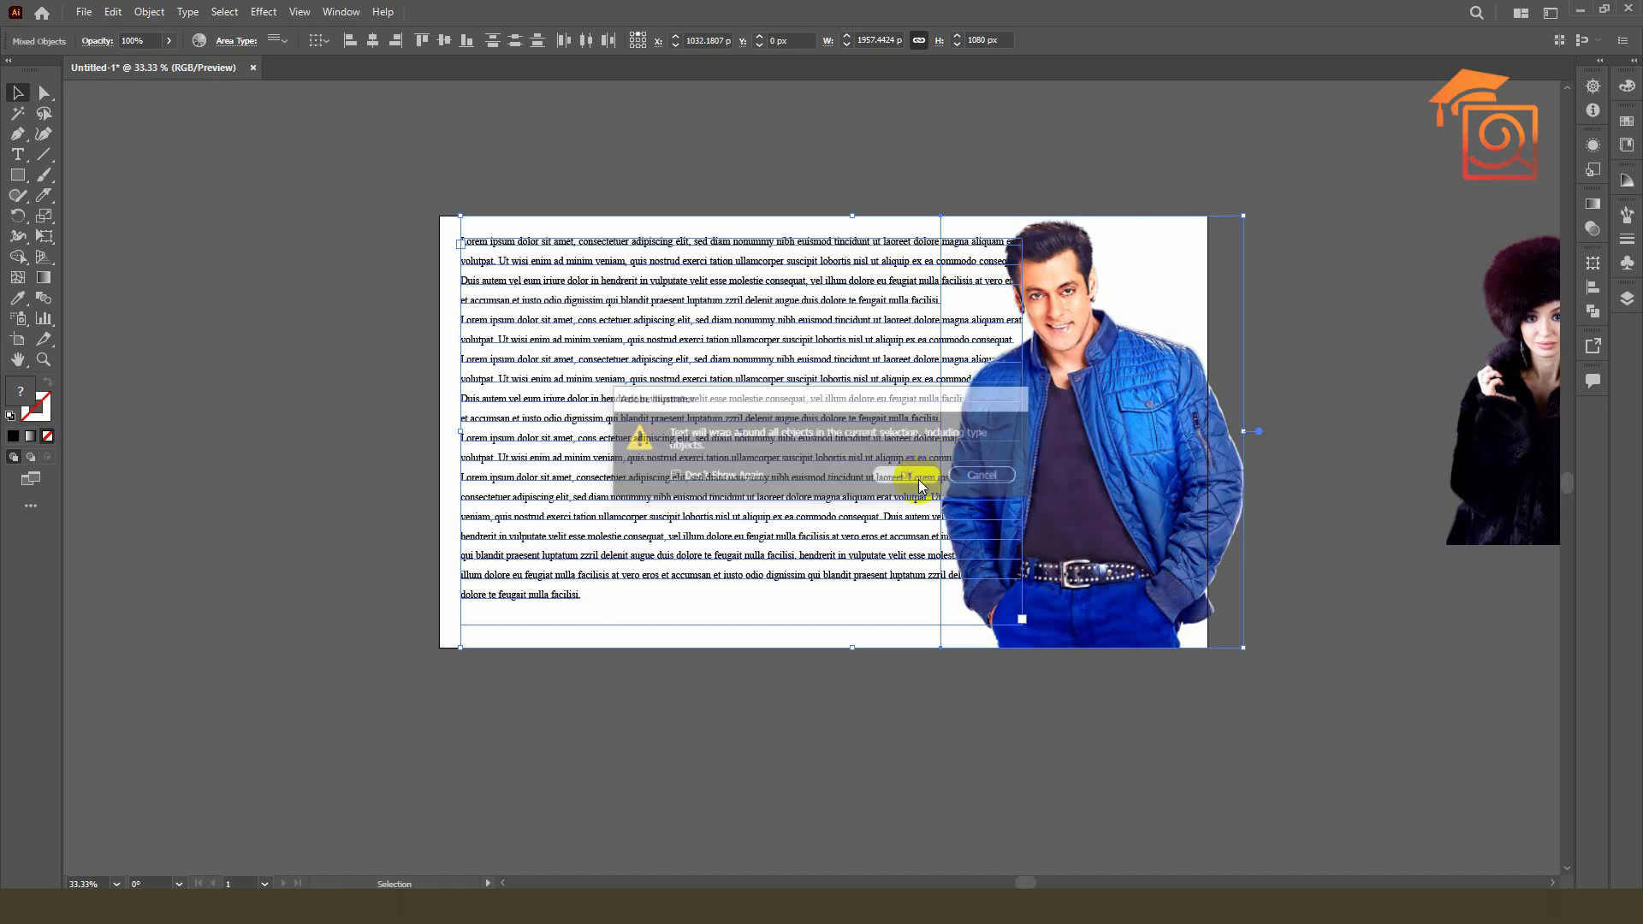
{"action": "left_click", "coordinate": [1304, 315]}
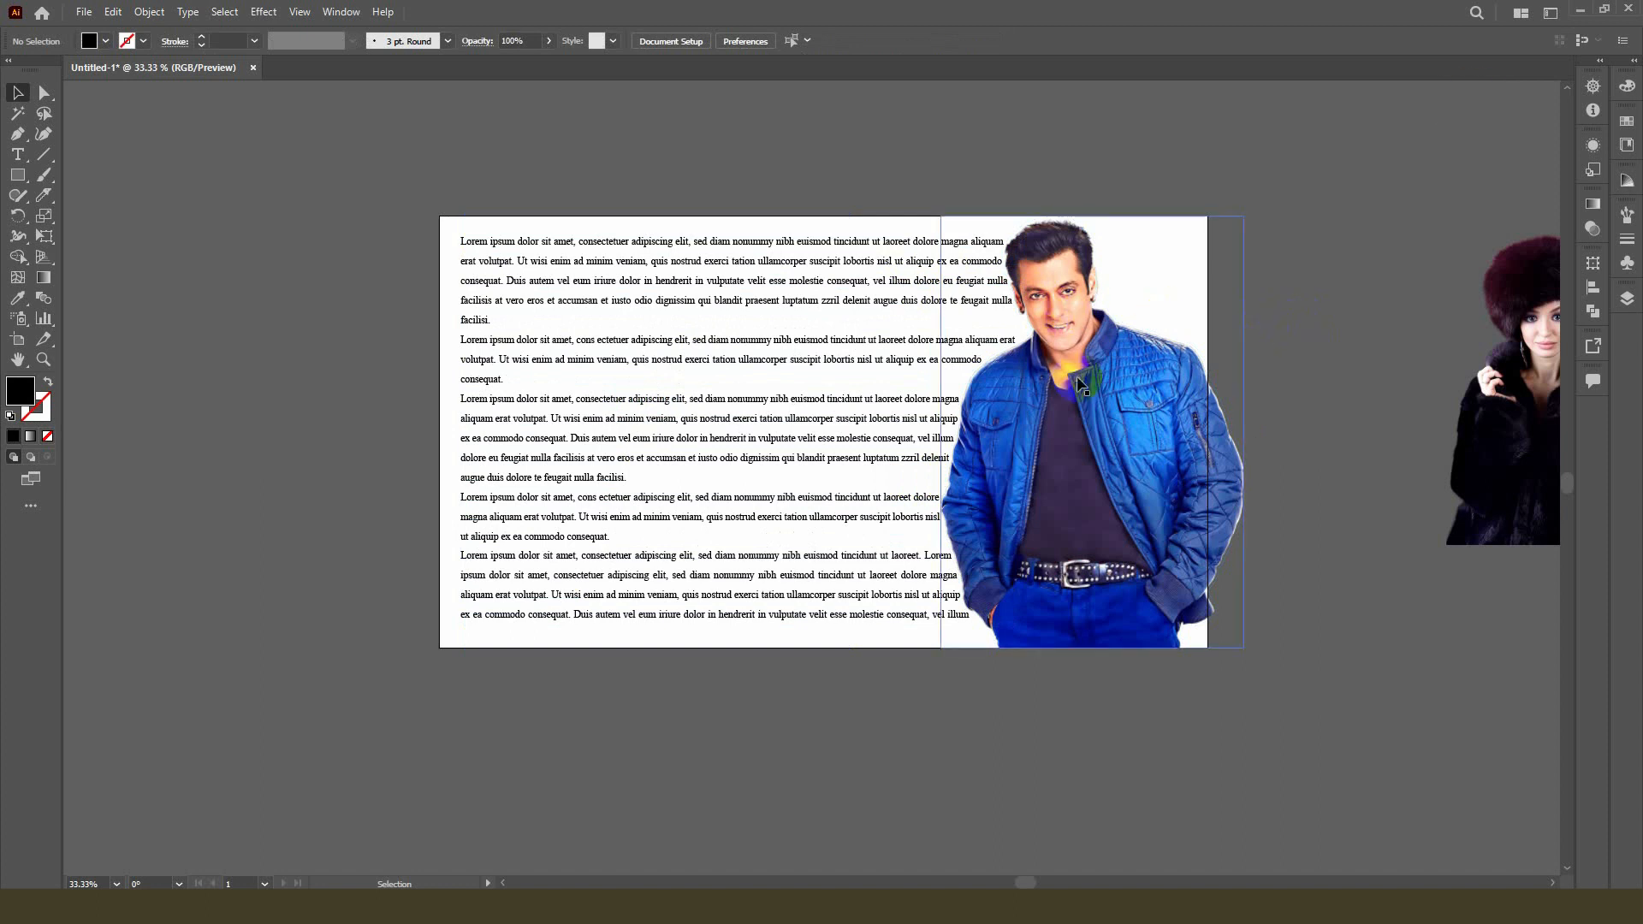
{"action": "scroll", "coordinate": [1075, 377], "scroll_direction": "up", "scroll_amount": 1}
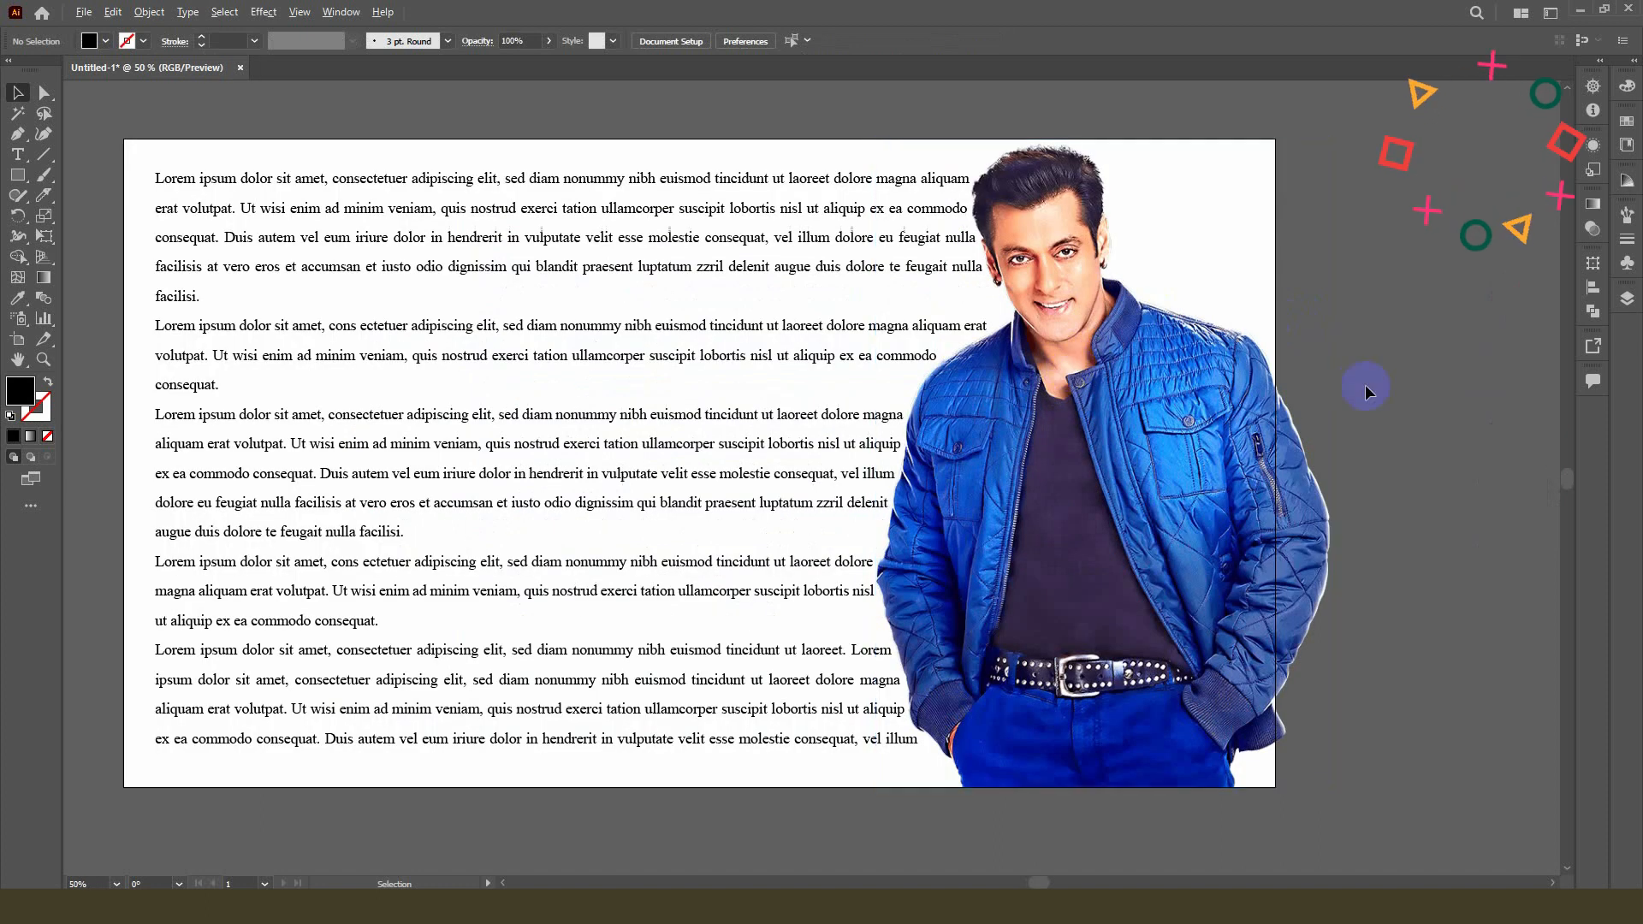
{"action": "scroll", "coordinate": [1217, 398], "scroll_direction": "down", "scroll_amount": 1}
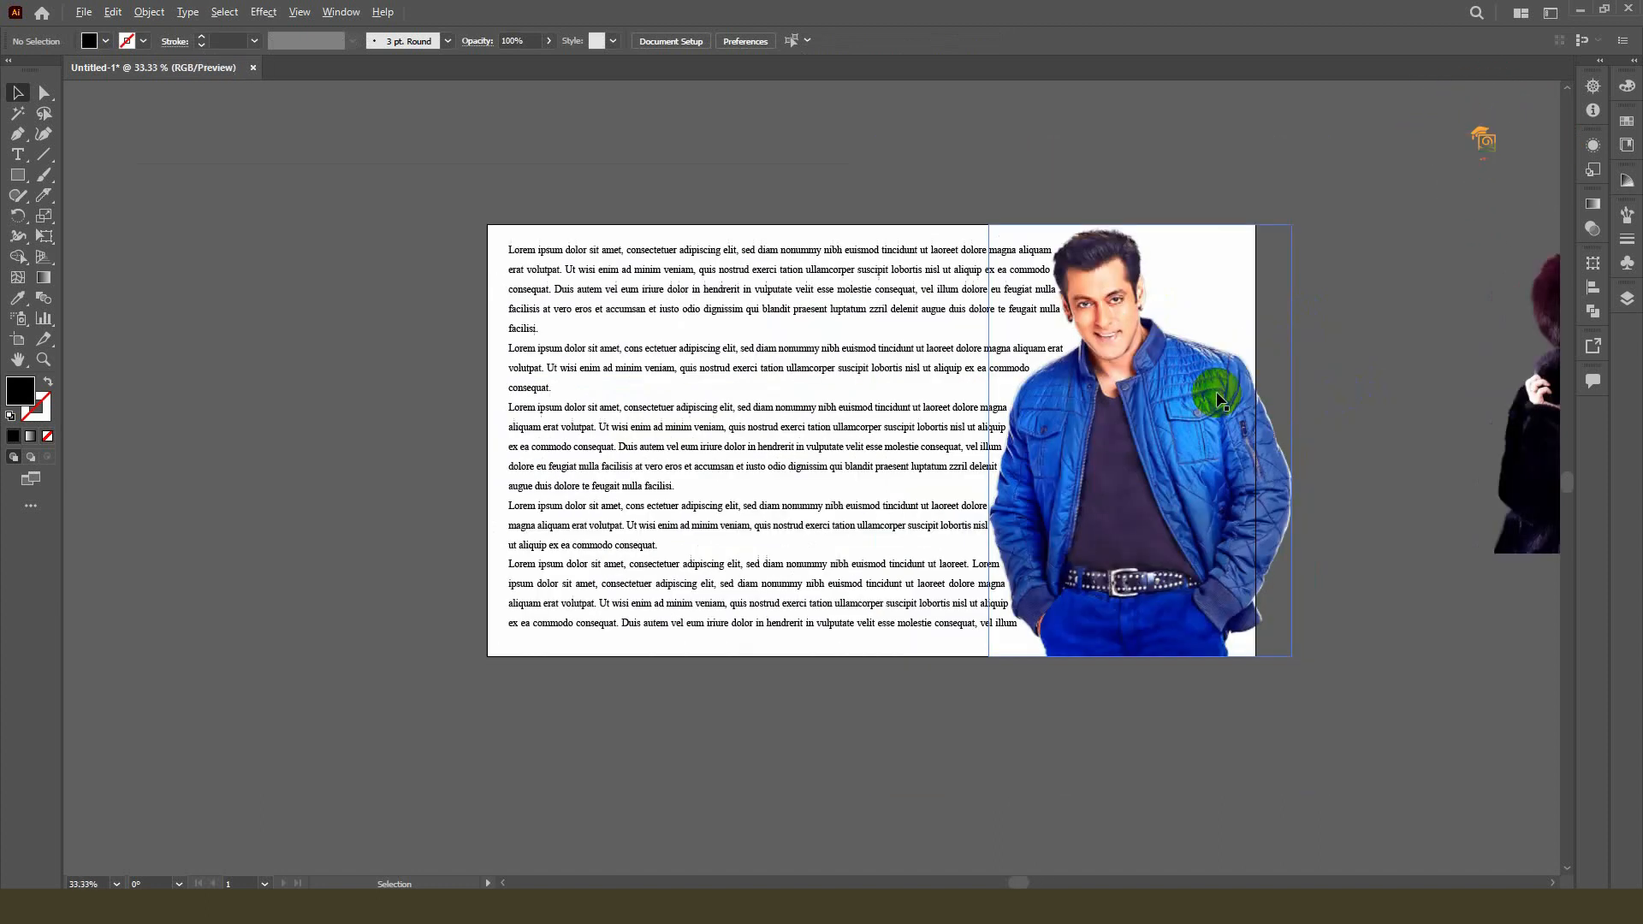
Step: Move the man's photo left over the right end of the text, to an X position of about 1403 px
{"action": "left_click", "coordinate": [1144, 396]}
{"action": "left_click_drag", "start_coordinate": [1185, 454], "coordinate": [1092, 465]}
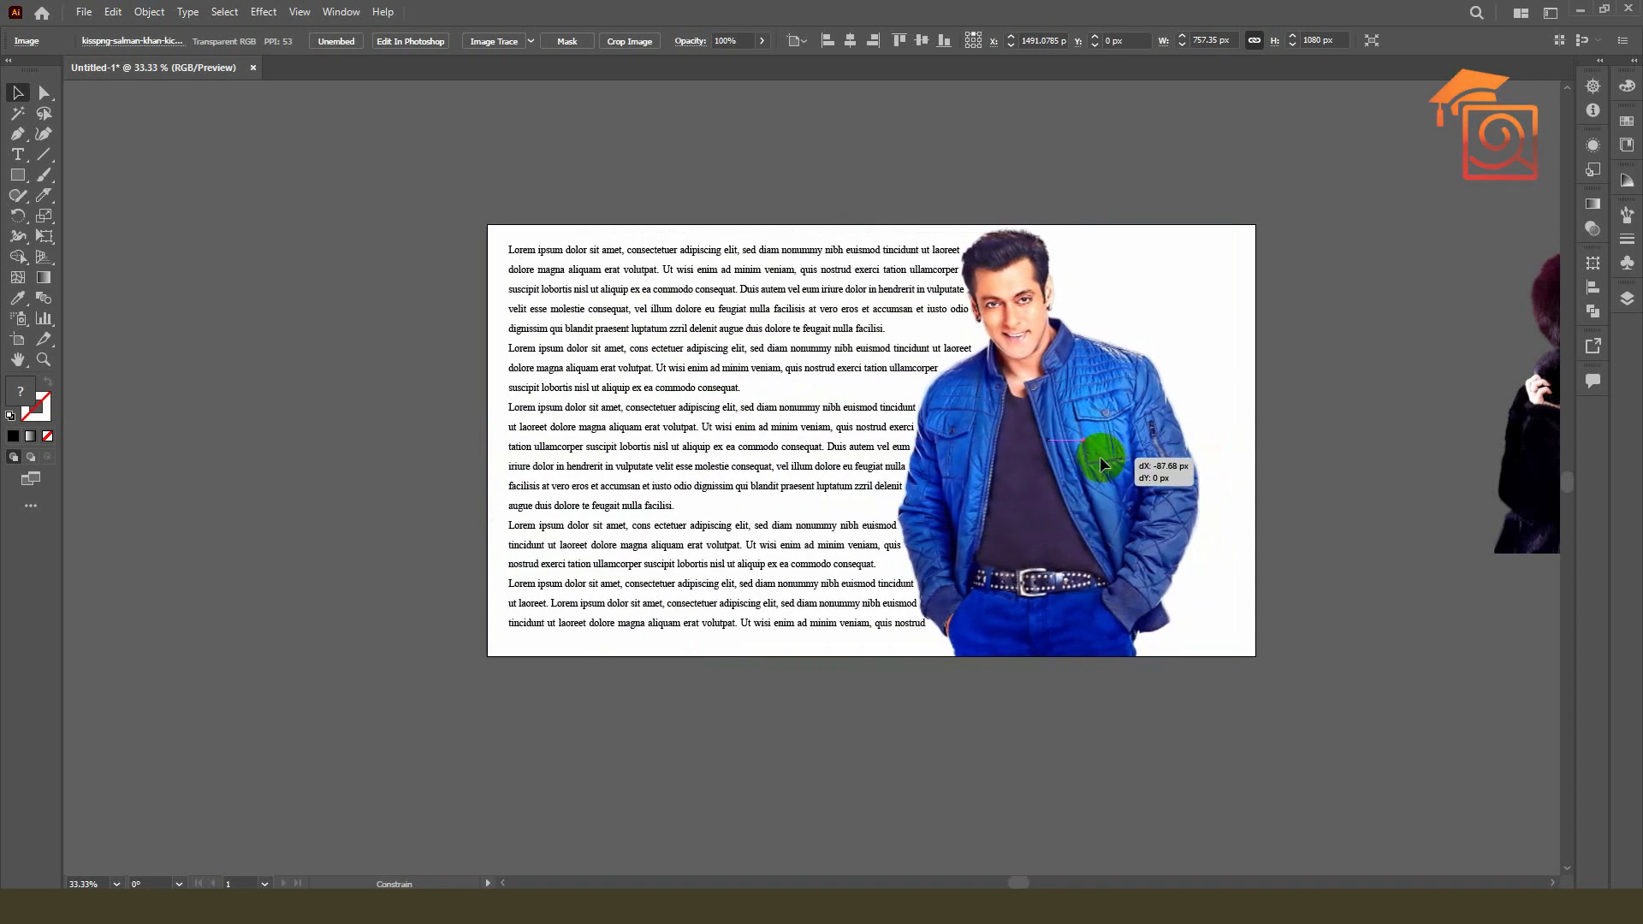
{"action": "left_click", "coordinate": [1433, 303]}
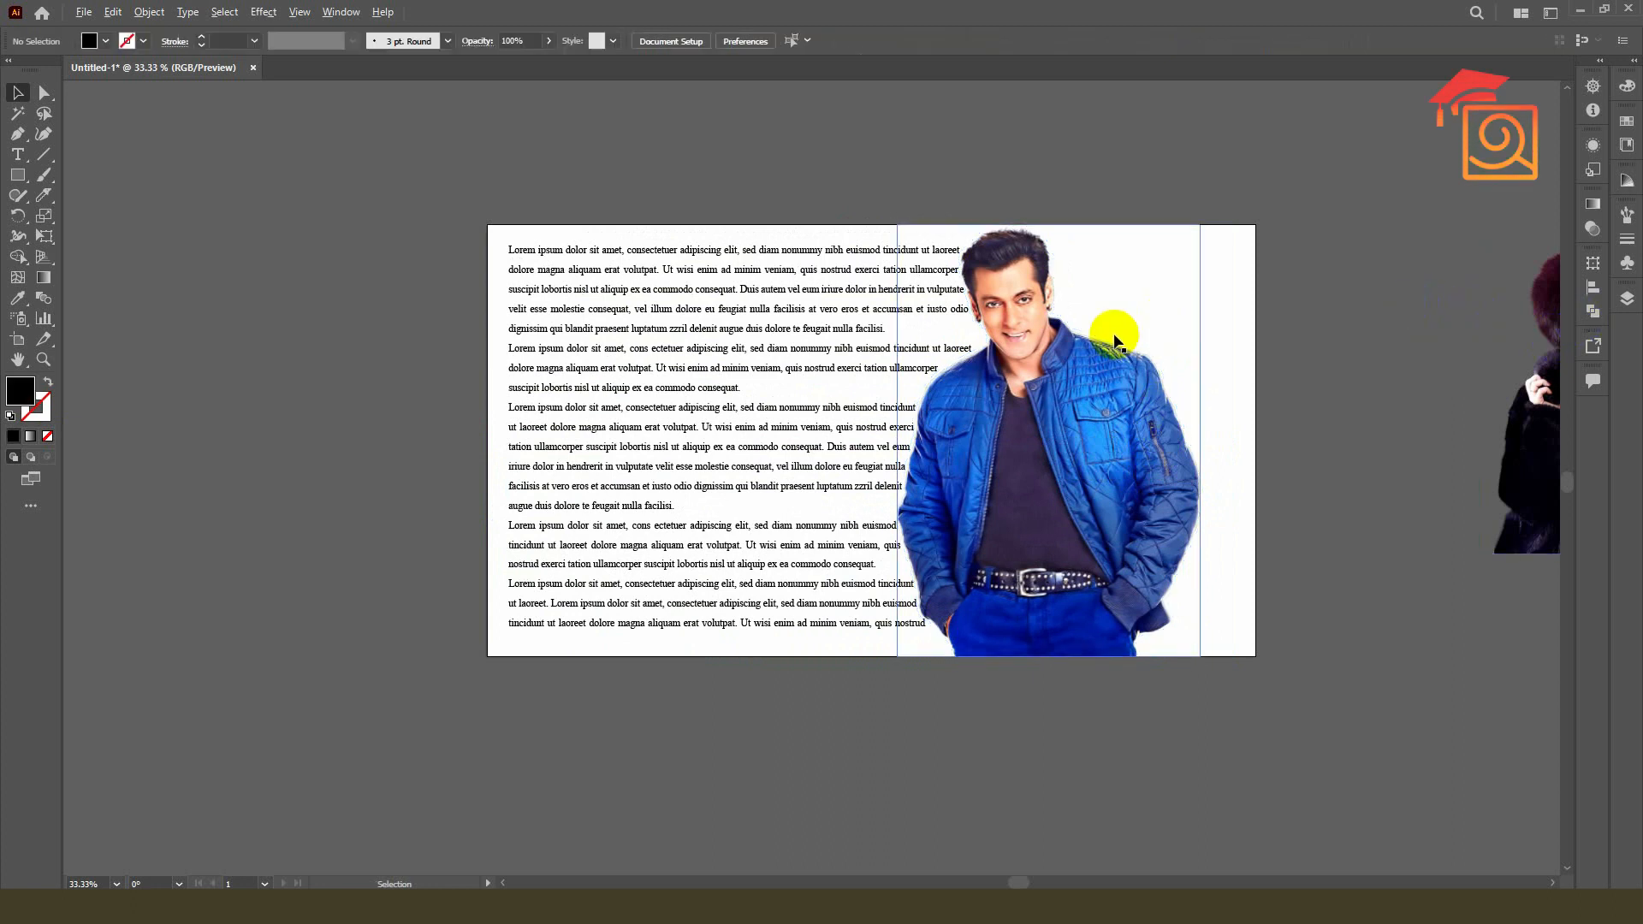
{"action": "scroll", "coordinate": [1119, 331], "scroll_direction": "up", "scroll_amount": 1}
{"action": "left_click", "coordinate": [1046, 363]}
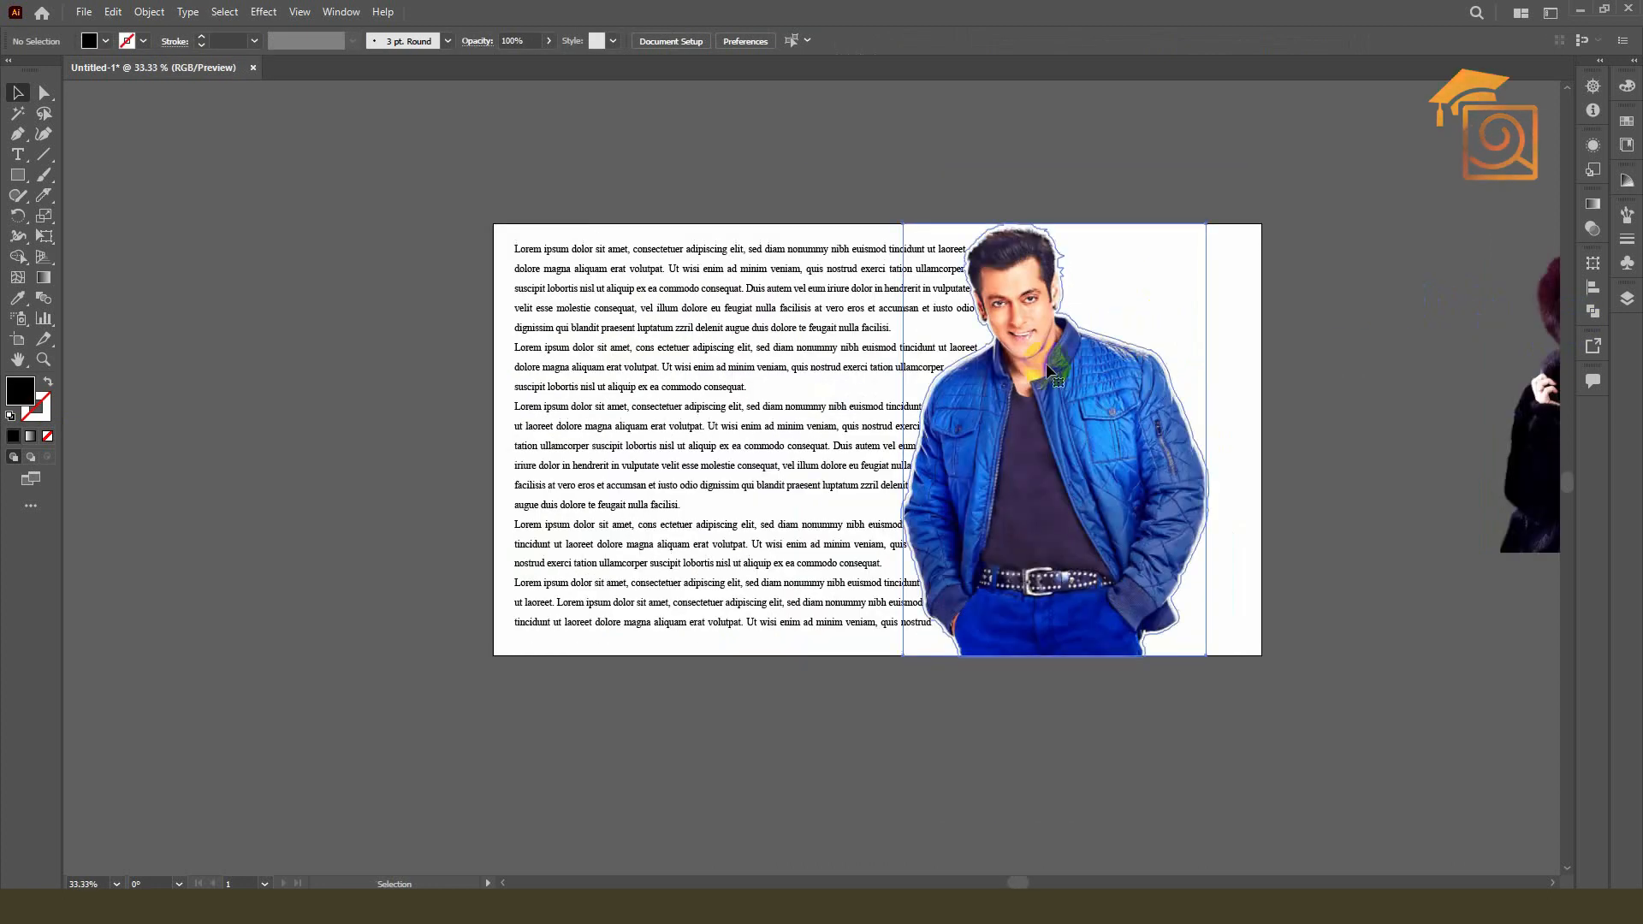
{"action": "left_click", "coordinate": [900, 171]}
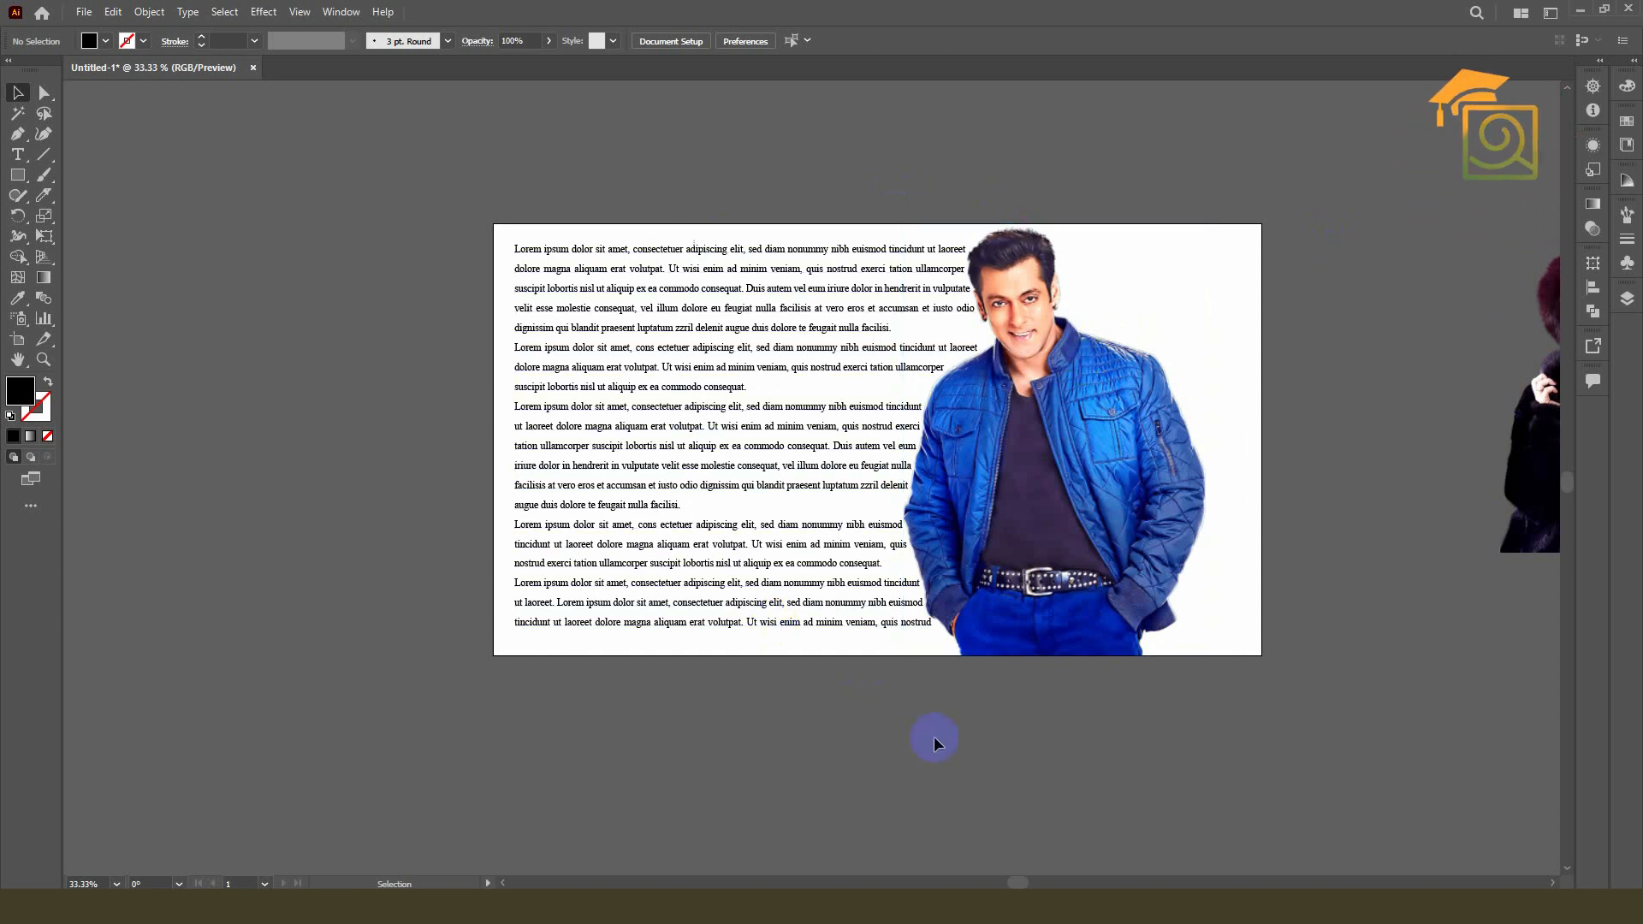
{"action": "left_click", "coordinate": [1024, 441]}
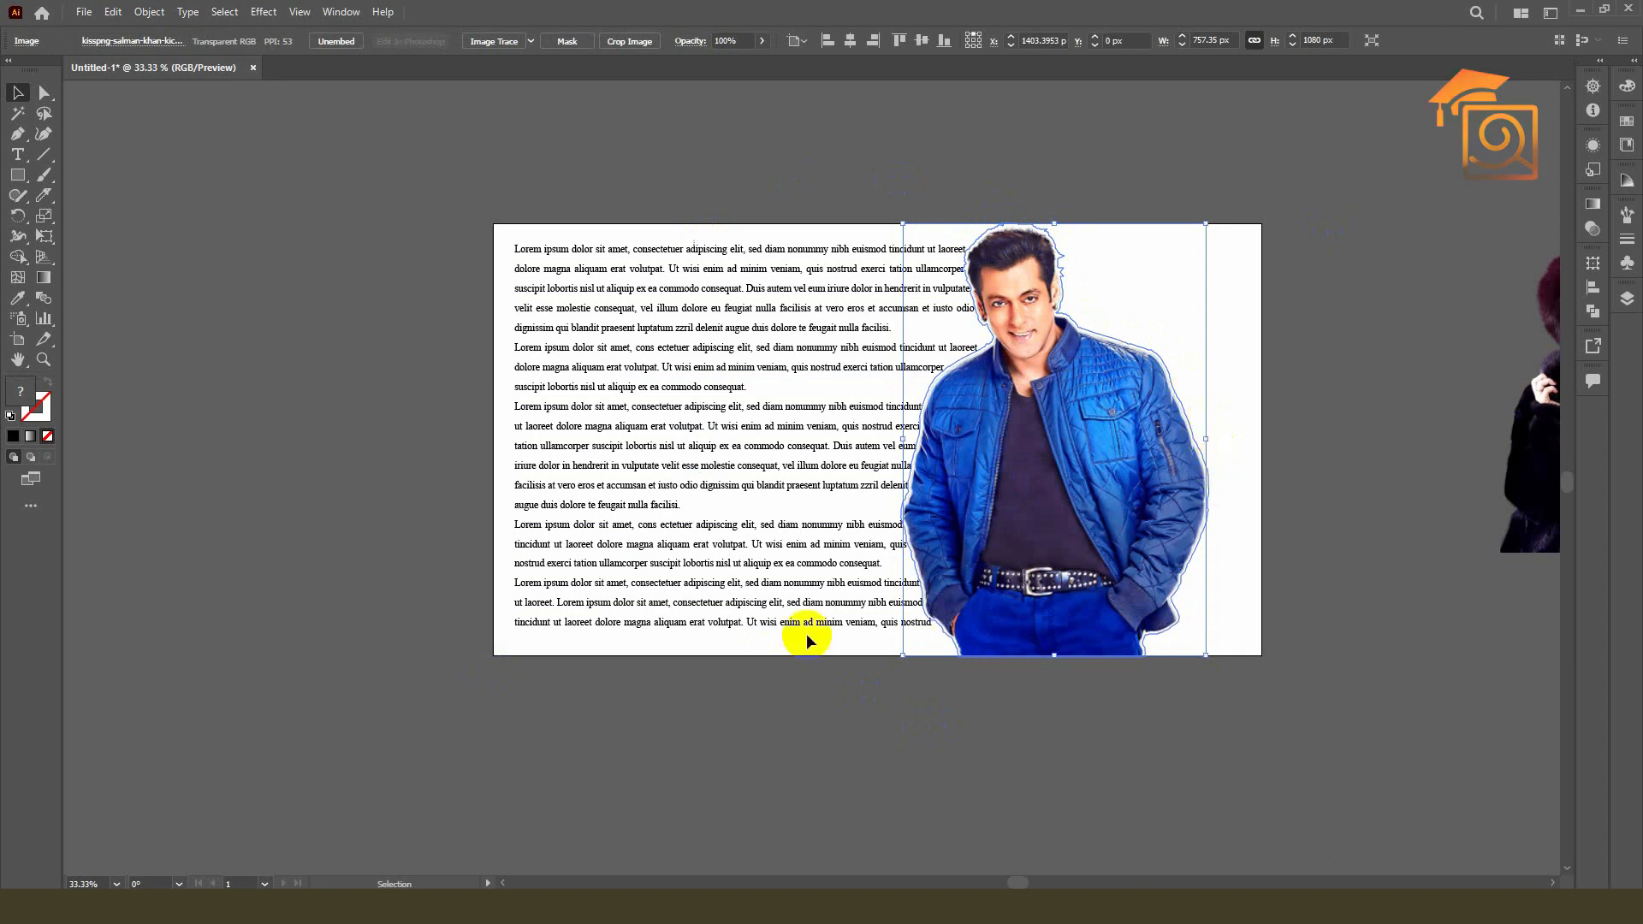
Step: Move the woman's photo closer to the artboard, leaving it just outside the right edge
{"action": "left_click_drag", "start_coordinate": [1524, 476], "coordinate": [1325, 480]}
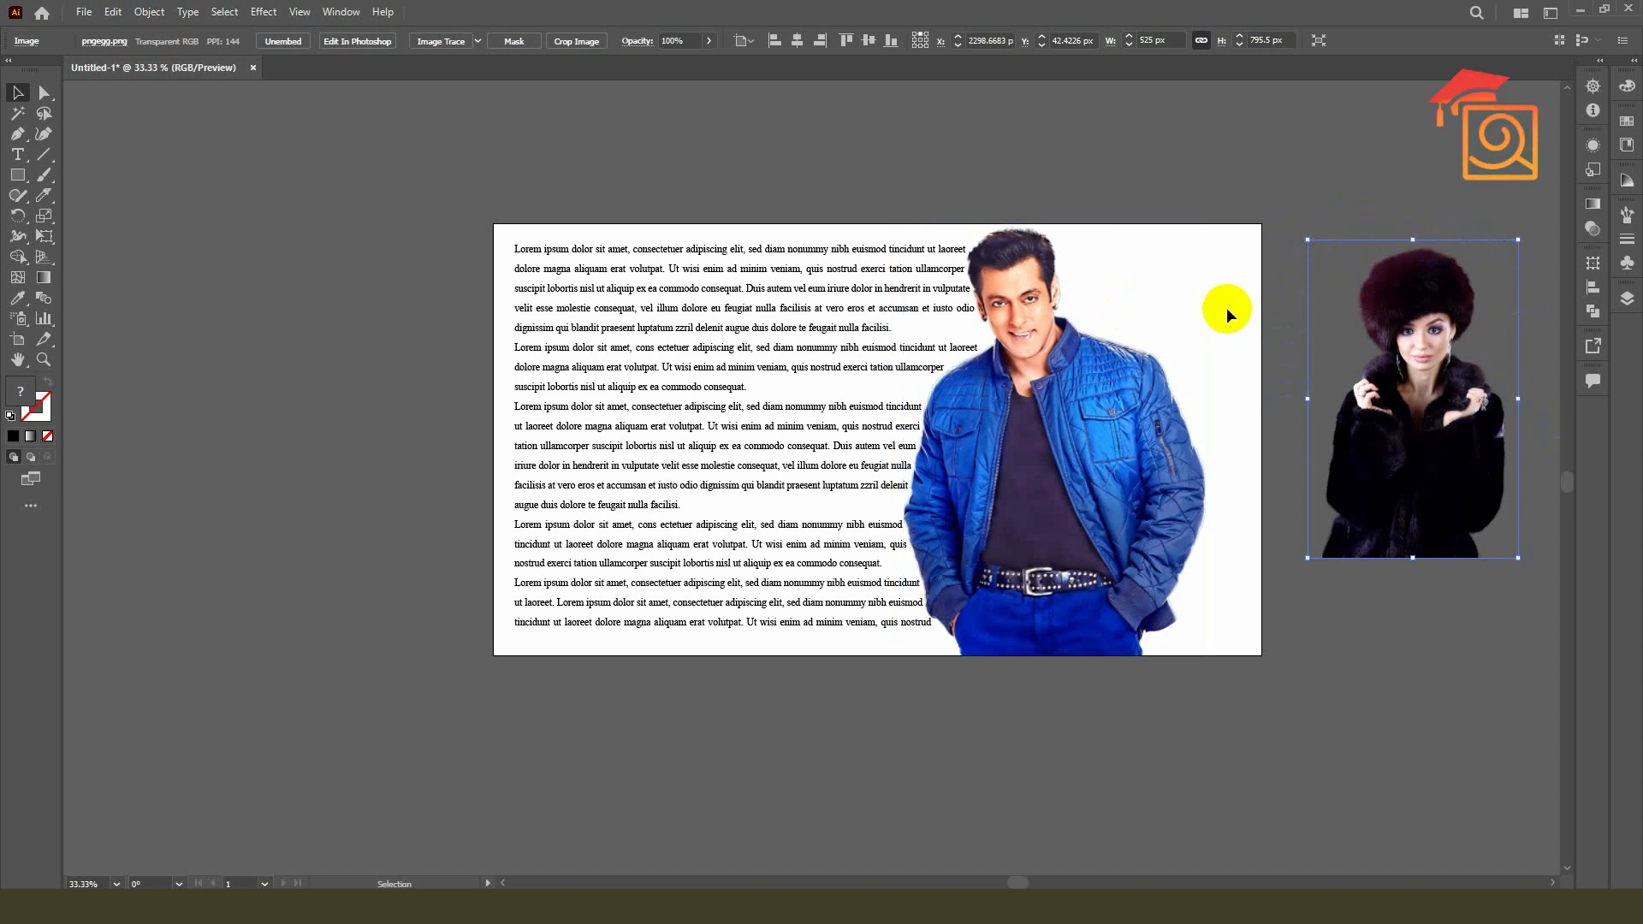
{"action": "left_click", "coordinate": [1389, 362]}
{"action": "left_click_drag", "start_coordinate": [1388, 362], "coordinate": [1421, 326]}
Step: Open the Text Wrap Options of the man's photo, try Invert Wrap and turn it off again
{"action": "left_click", "coordinate": [939, 288]}
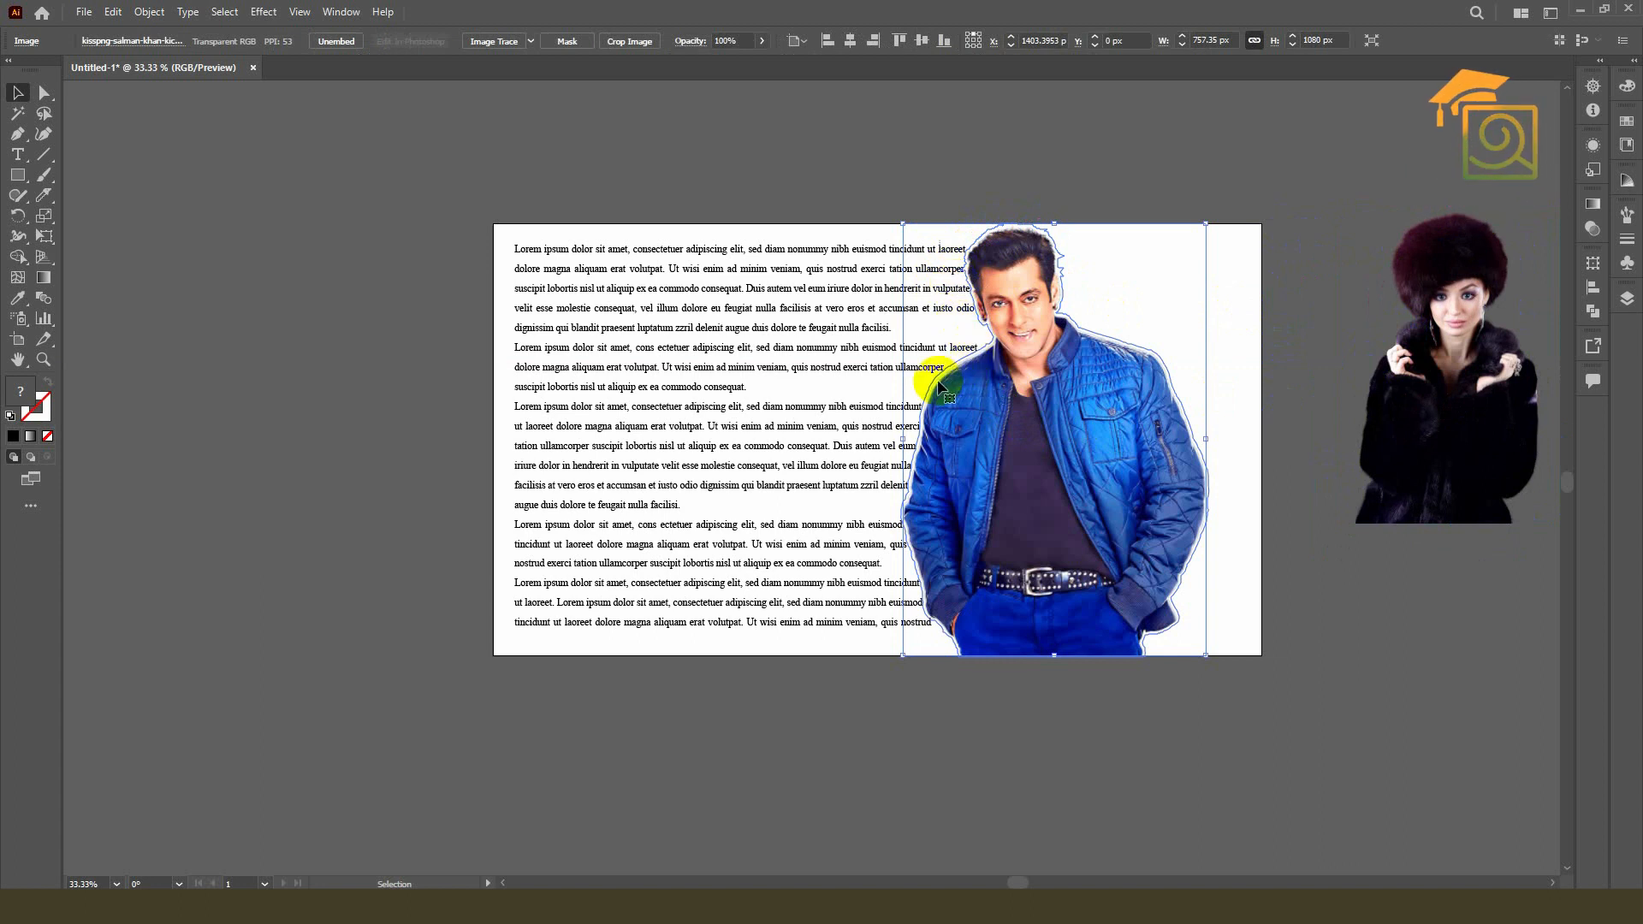
{"action": "left_click", "coordinate": [143, 15]}
{"action": "mouse_move", "coordinate": [346, 589]}
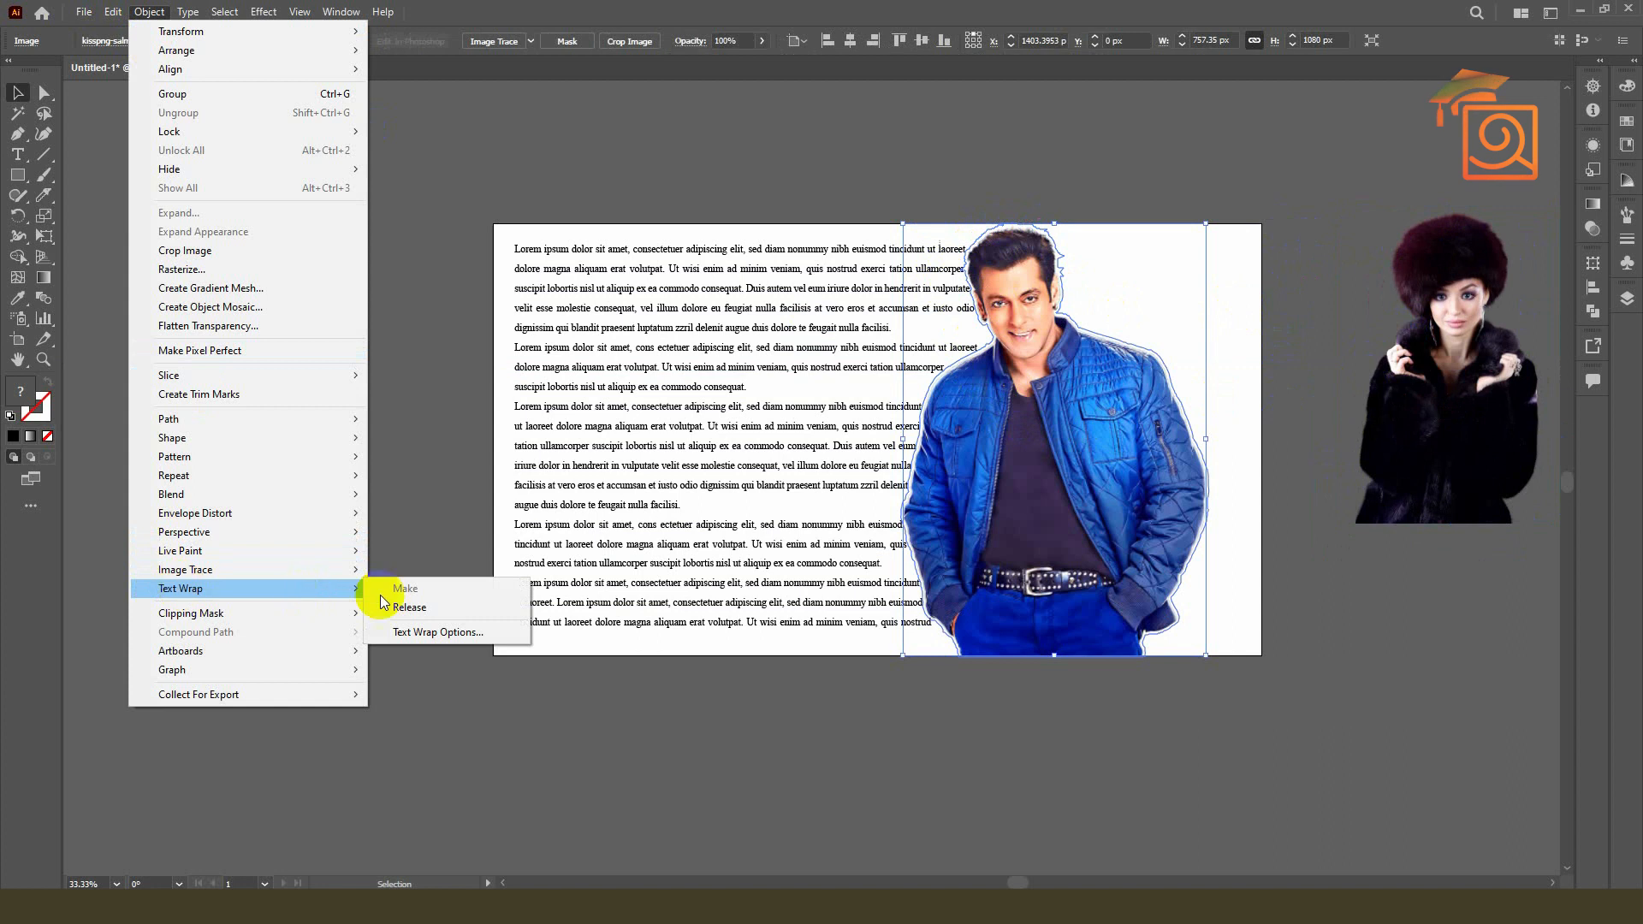
{"action": "left_click", "coordinate": [444, 634]}
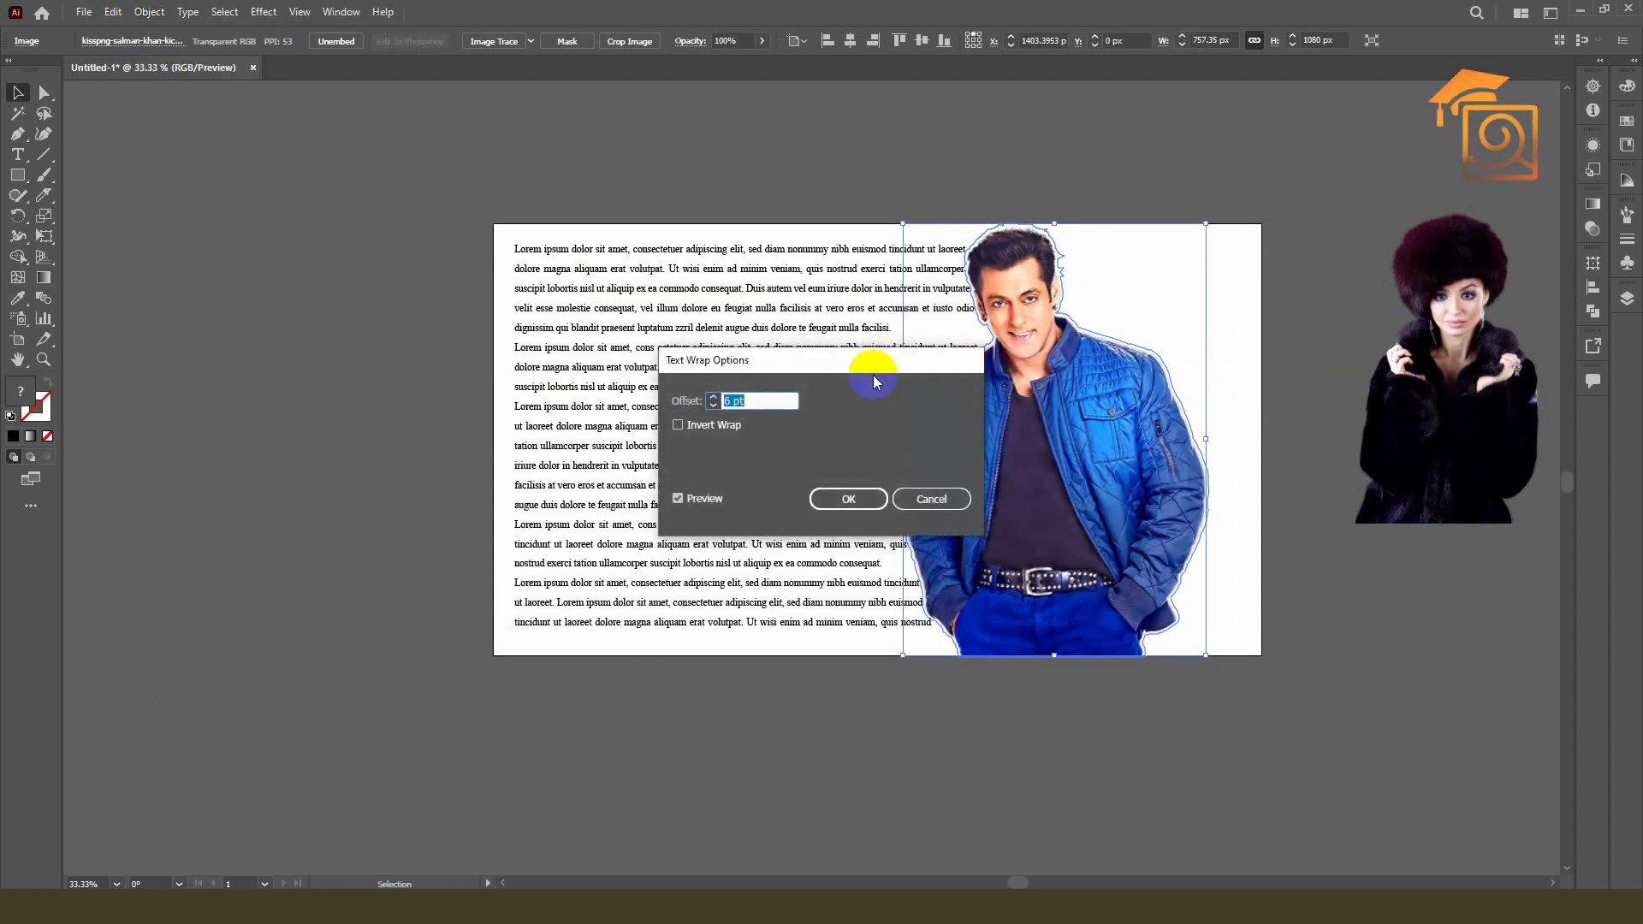
{"action": "left_click_drag", "start_coordinate": [893, 366], "coordinate": [1458, 203]}
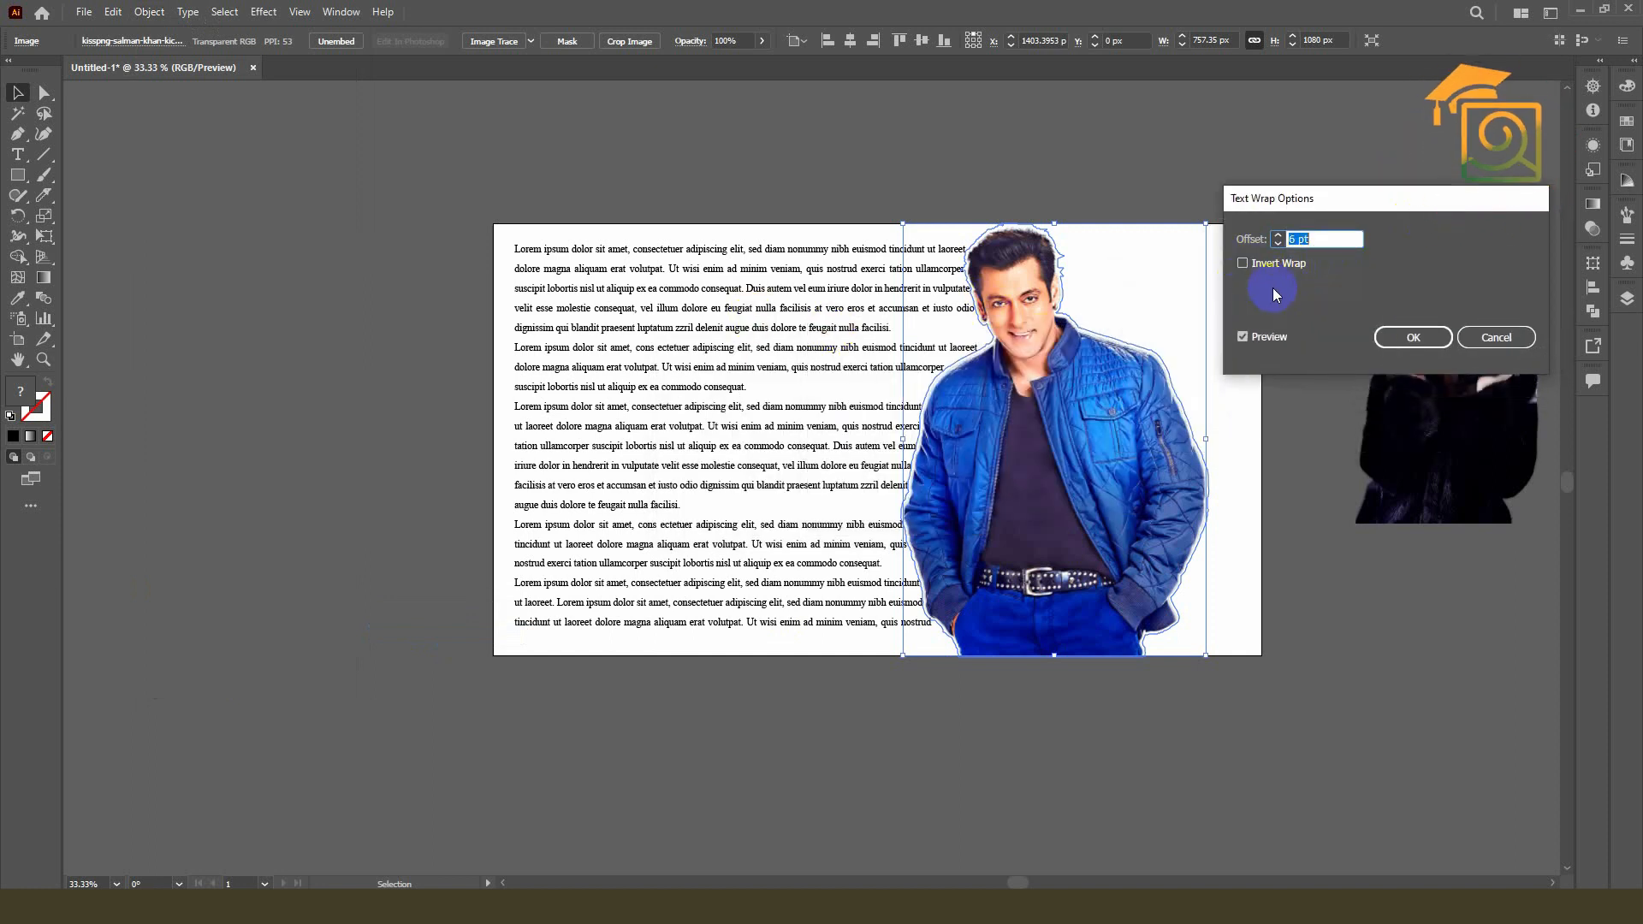
{"action": "left_click", "coordinate": [1246, 265]}
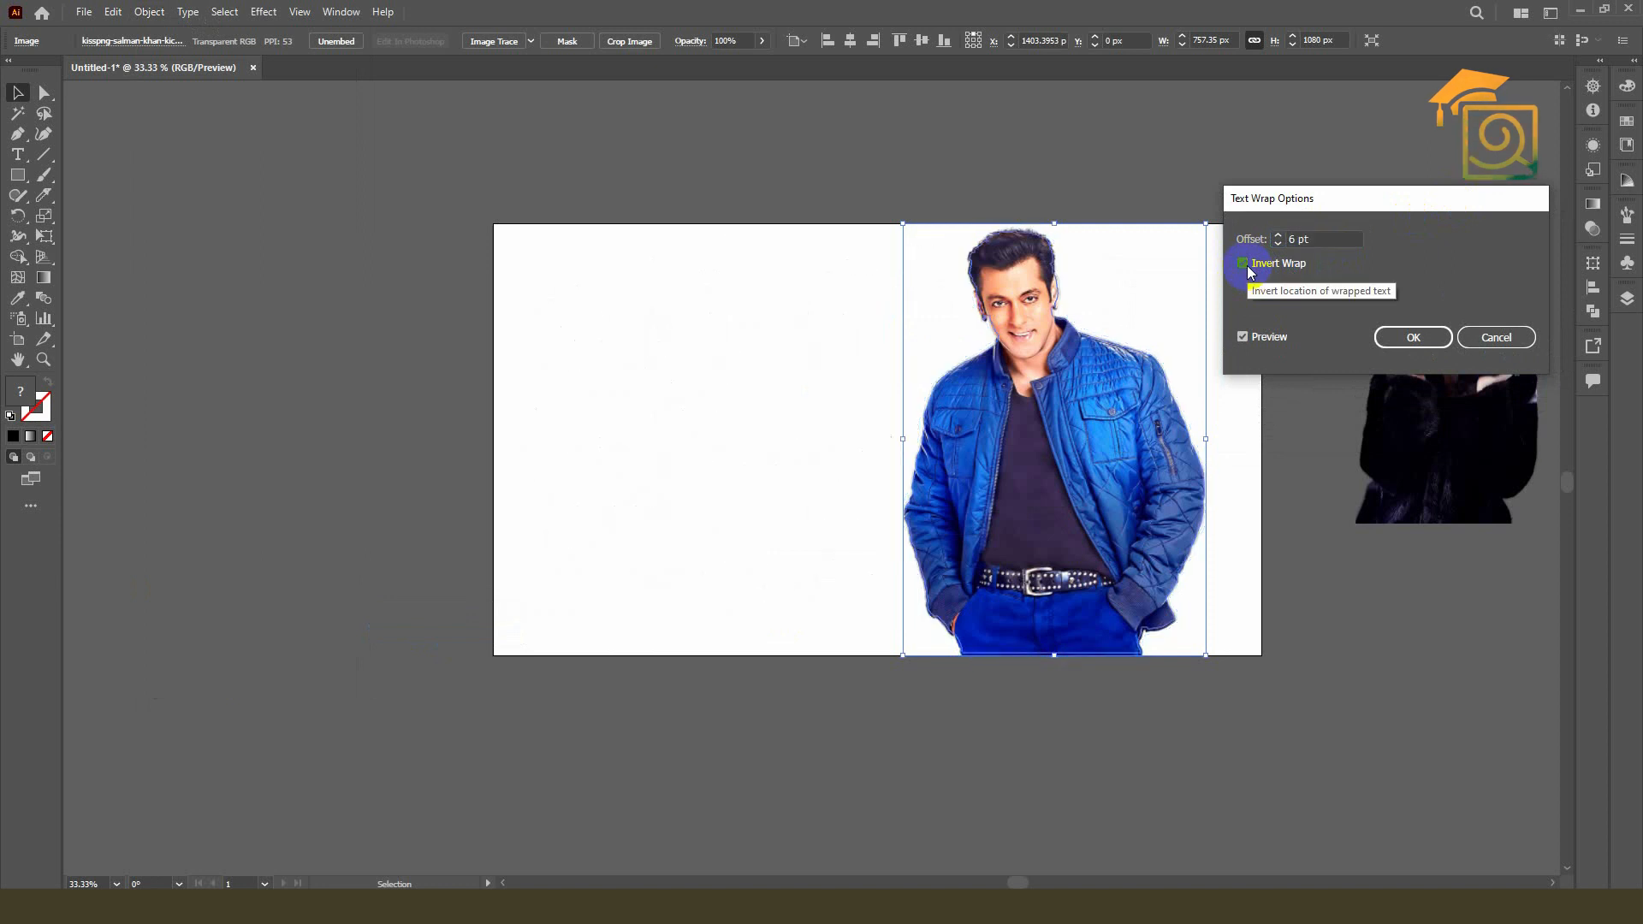
{"action": "left_click", "coordinate": [1243, 265]}
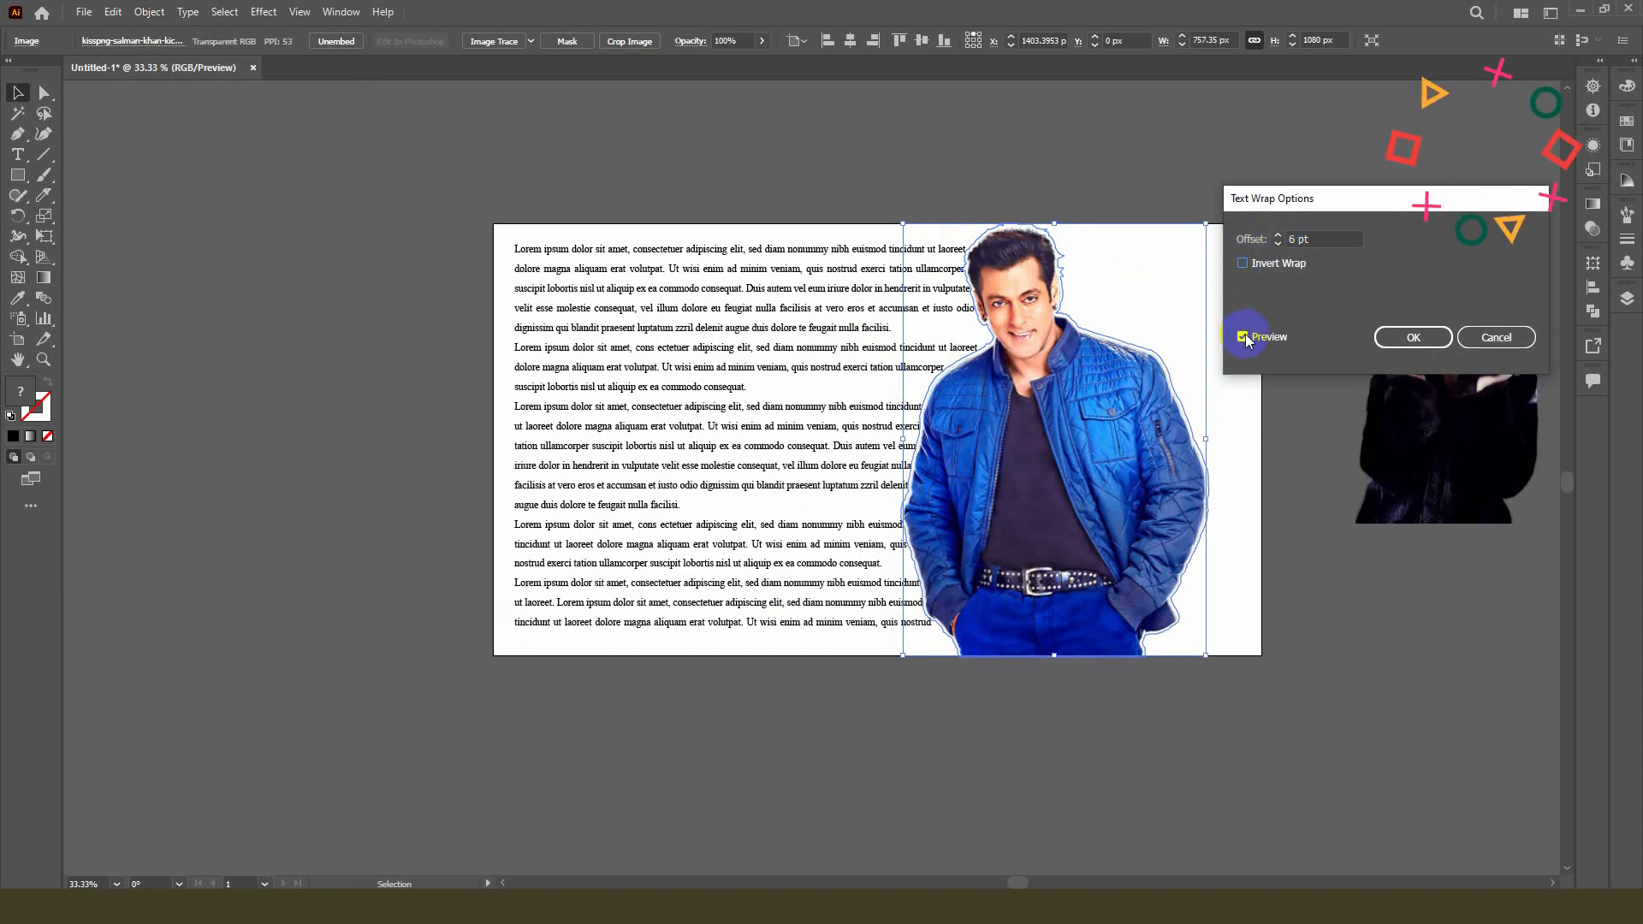
Step: Set the text wrap offset of the man's photo to 30 pt, apply it and clear the selection
{"action": "left_click", "coordinate": [1277, 236]}
{"action": "left_click", "coordinate": [1277, 236]}
{"action": "left_click", "coordinate": [1277, 237]}
{"action": "left_click", "coordinate": [1277, 236]}
{"action": "left_click", "coordinate": [1277, 236]}
{"action": "left_click", "coordinate": [1277, 236]}
{"action": "left_click", "coordinate": [1277, 236]}
{"action": "left_click", "coordinate": [1277, 236]}
{"action": "left_click", "coordinate": [1277, 236]}
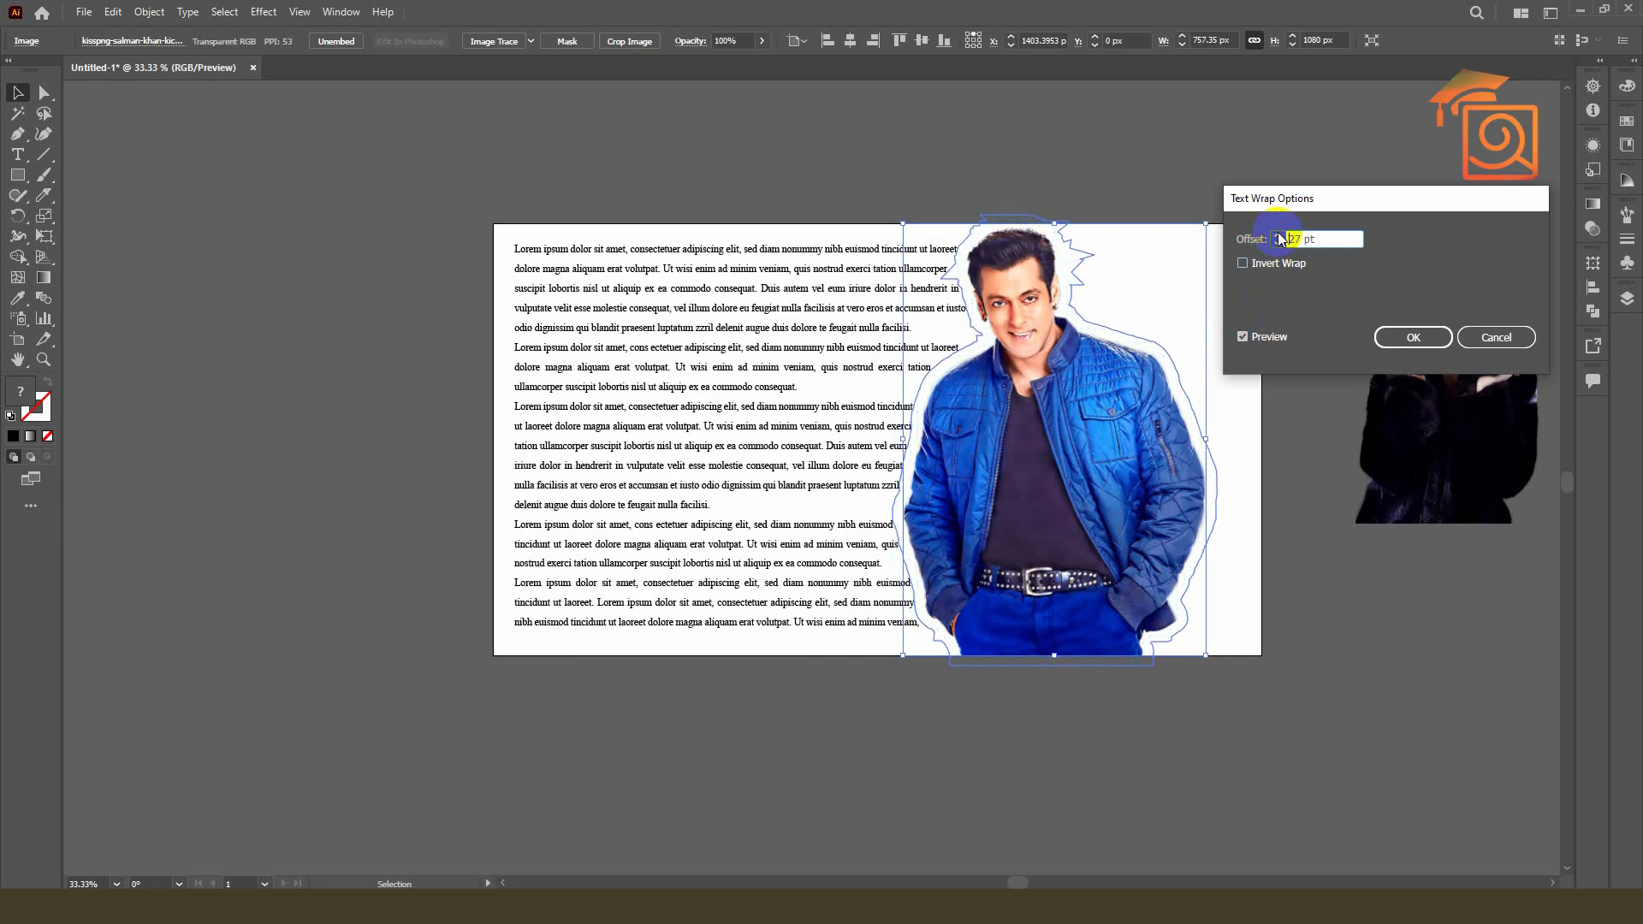
{"action": "left_click", "coordinate": [1277, 236]}
{"action": "type", "text": "30"}
{"action": "left_click", "coordinate": [1406, 337]}
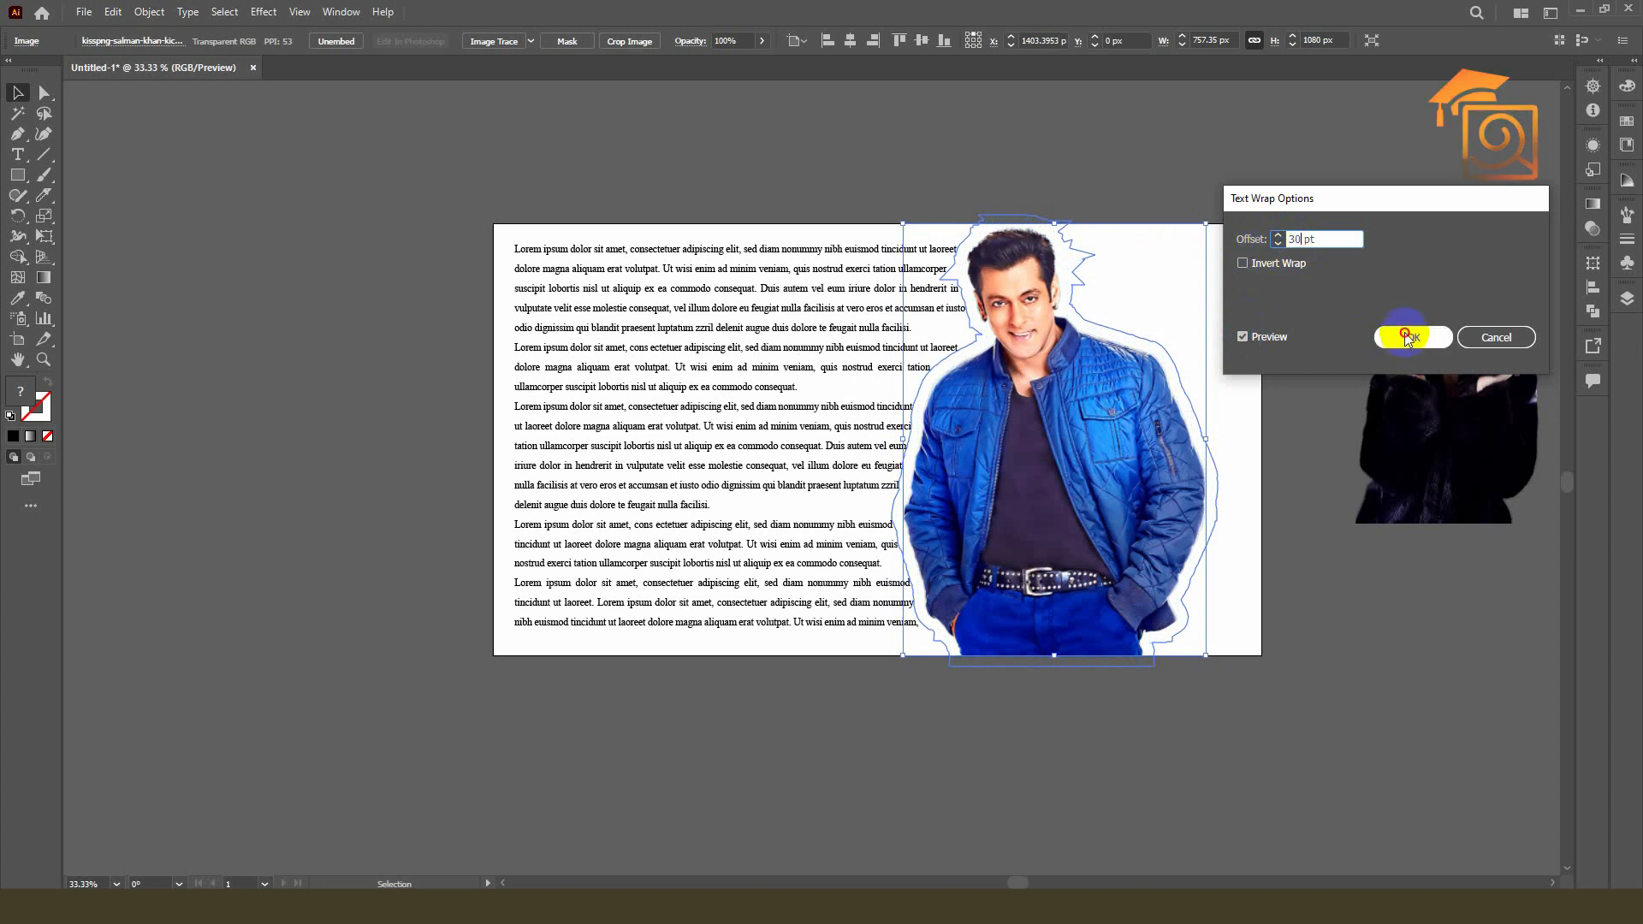
{"action": "left_click", "coordinate": [1177, 174]}
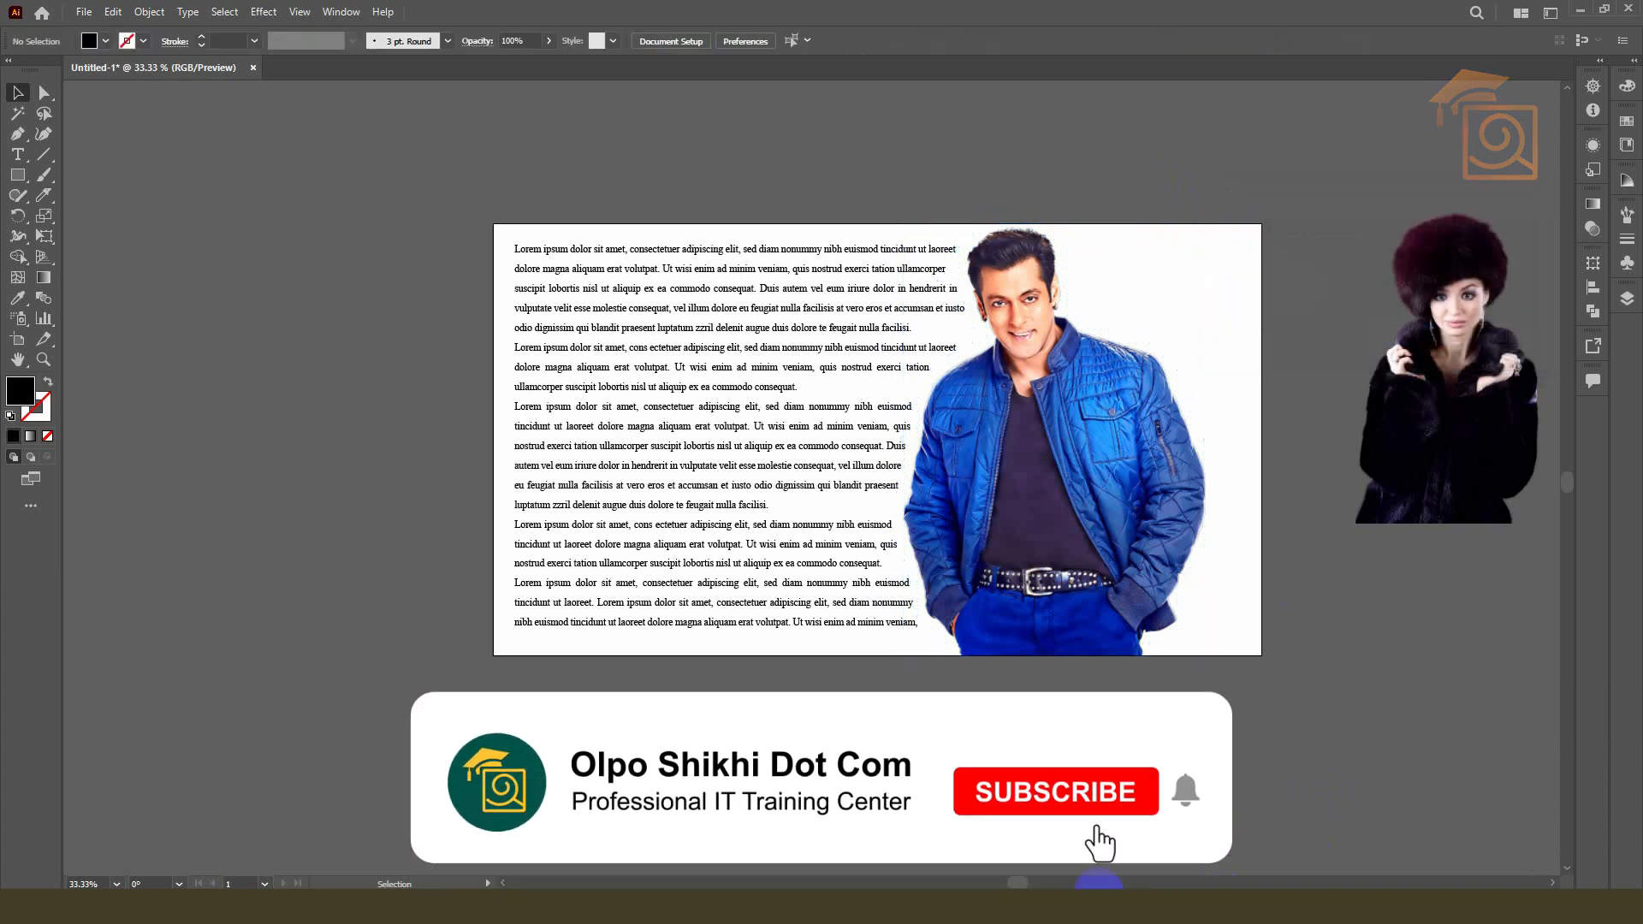
{"action": "left_click", "coordinate": [907, 449]}
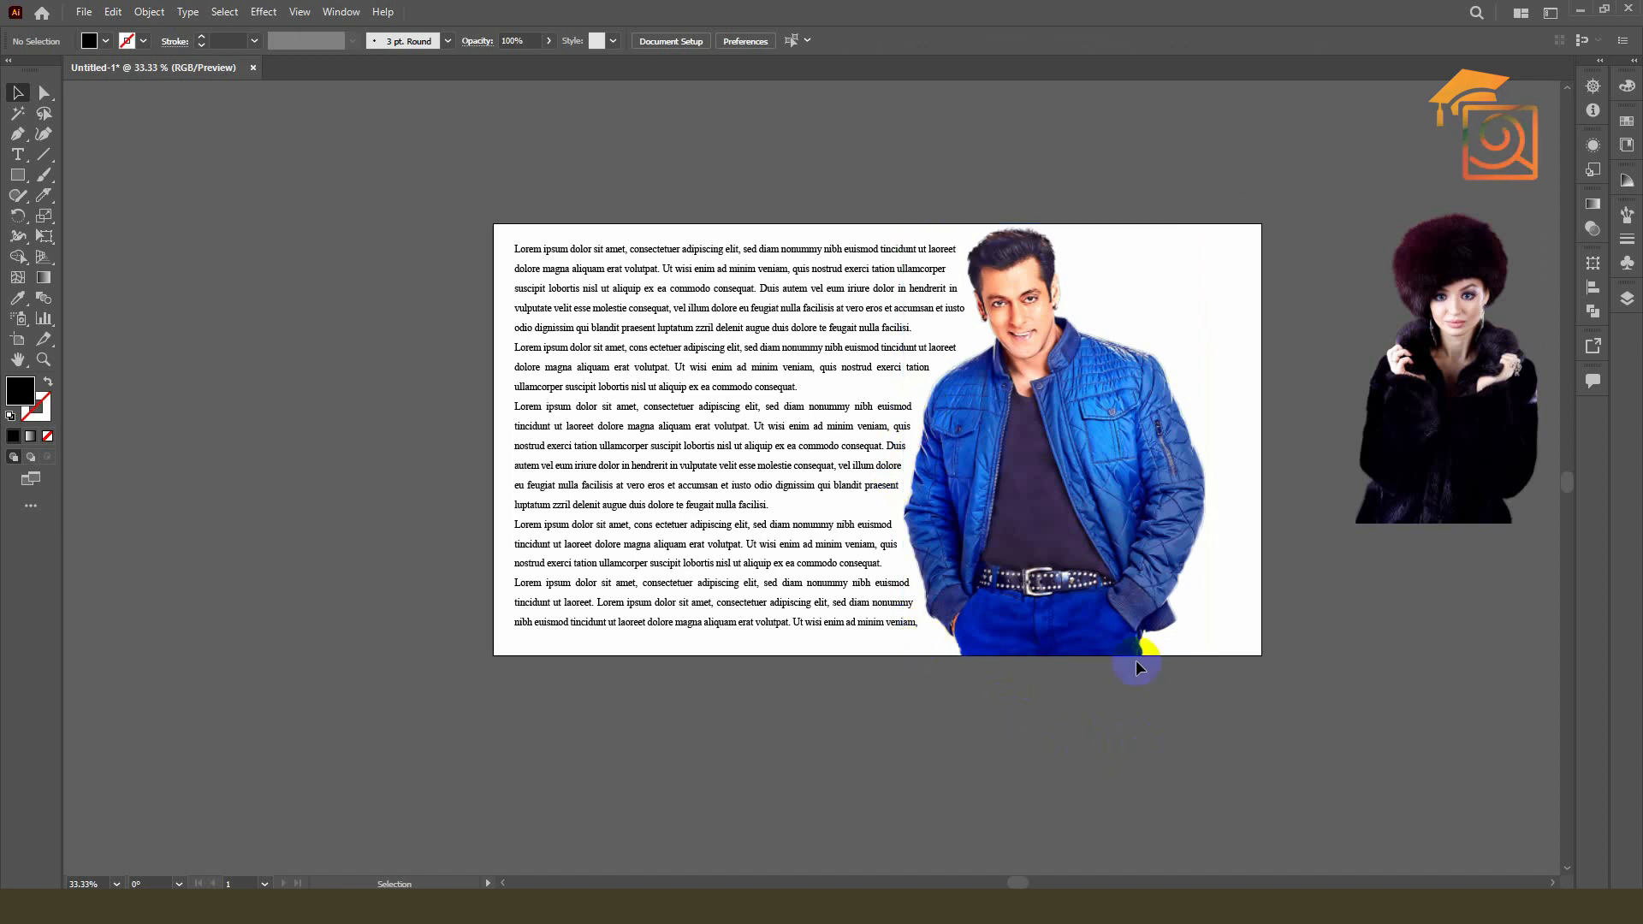
Step: Duplicate the wrapped text together with the man's photo straight down below the artboard
{"action": "scroll", "coordinate": [1070, 285], "scroll_direction": "down", "scroll_amount": 2}
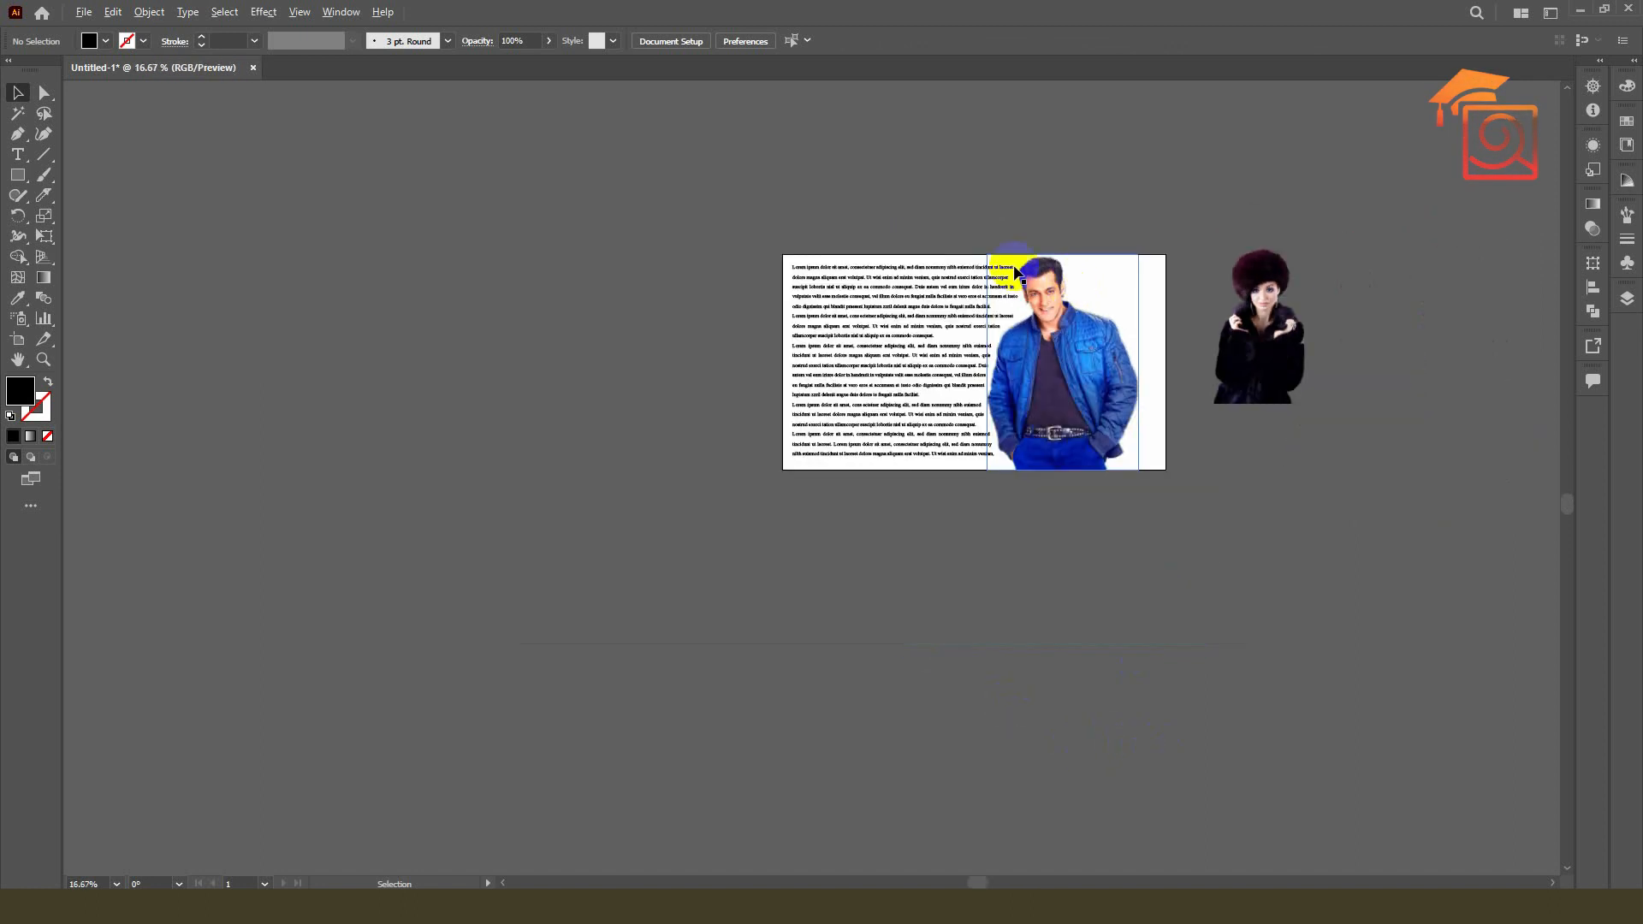
{"action": "left_click", "coordinate": [1059, 396]}
{"action": "left_click_drag", "start_coordinate": [1074, 350], "coordinate": [1078, 637]}
Step: Change the fill colour of the copied text below the artboard to white
{"action": "left_click", "coordinate": [844, 576]}
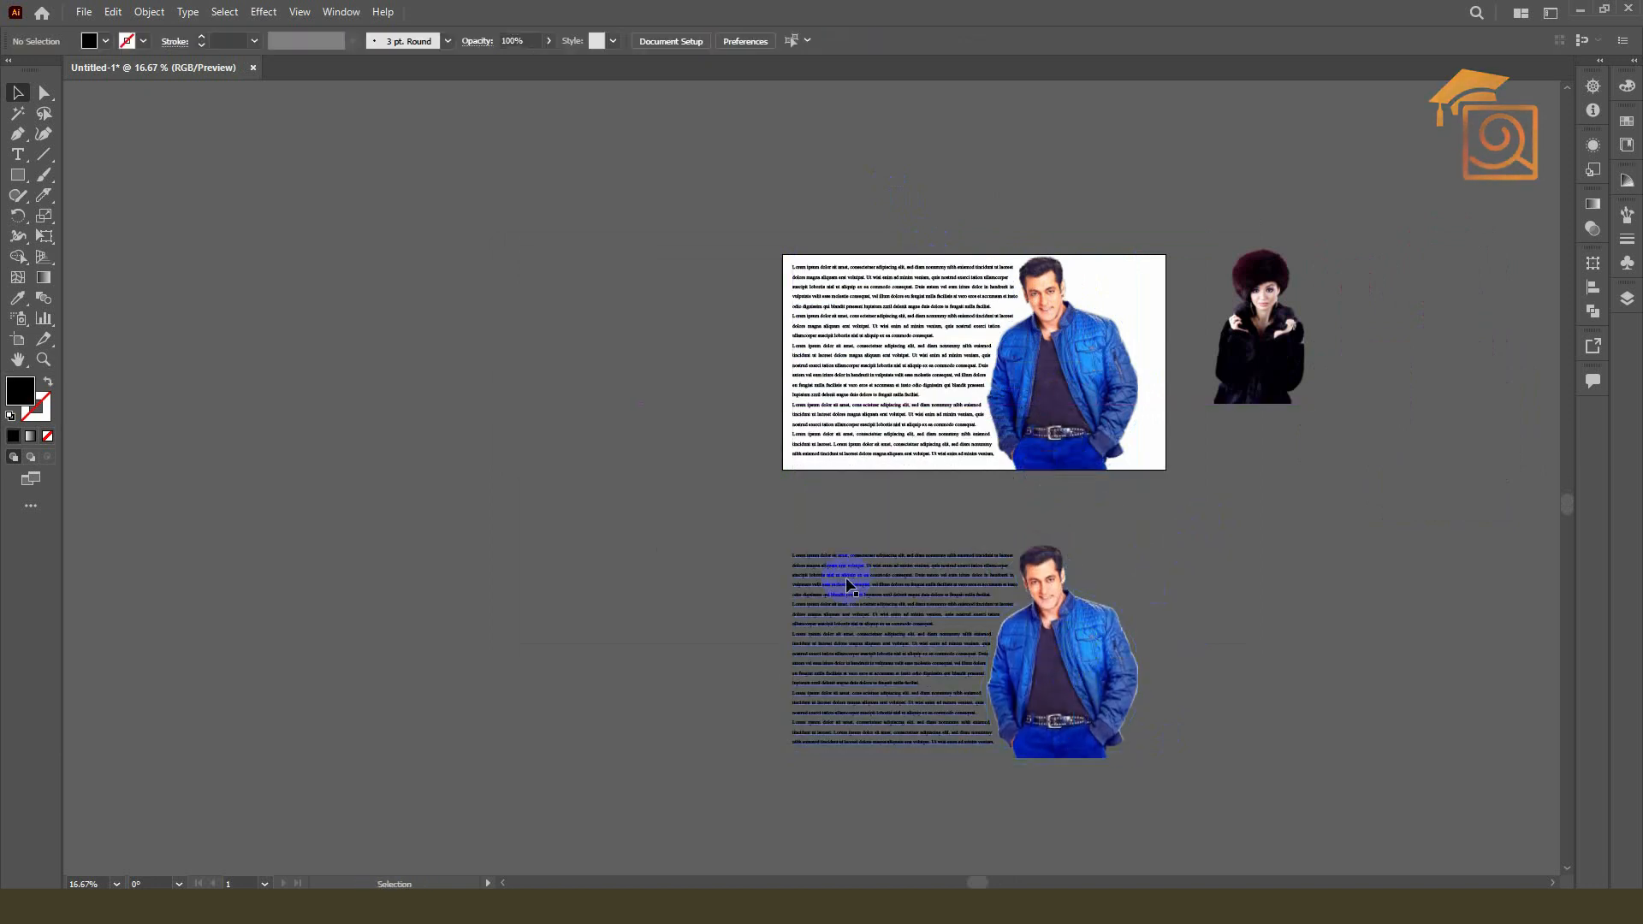
{"action": "double_click", "coordinate": [21, 391]}
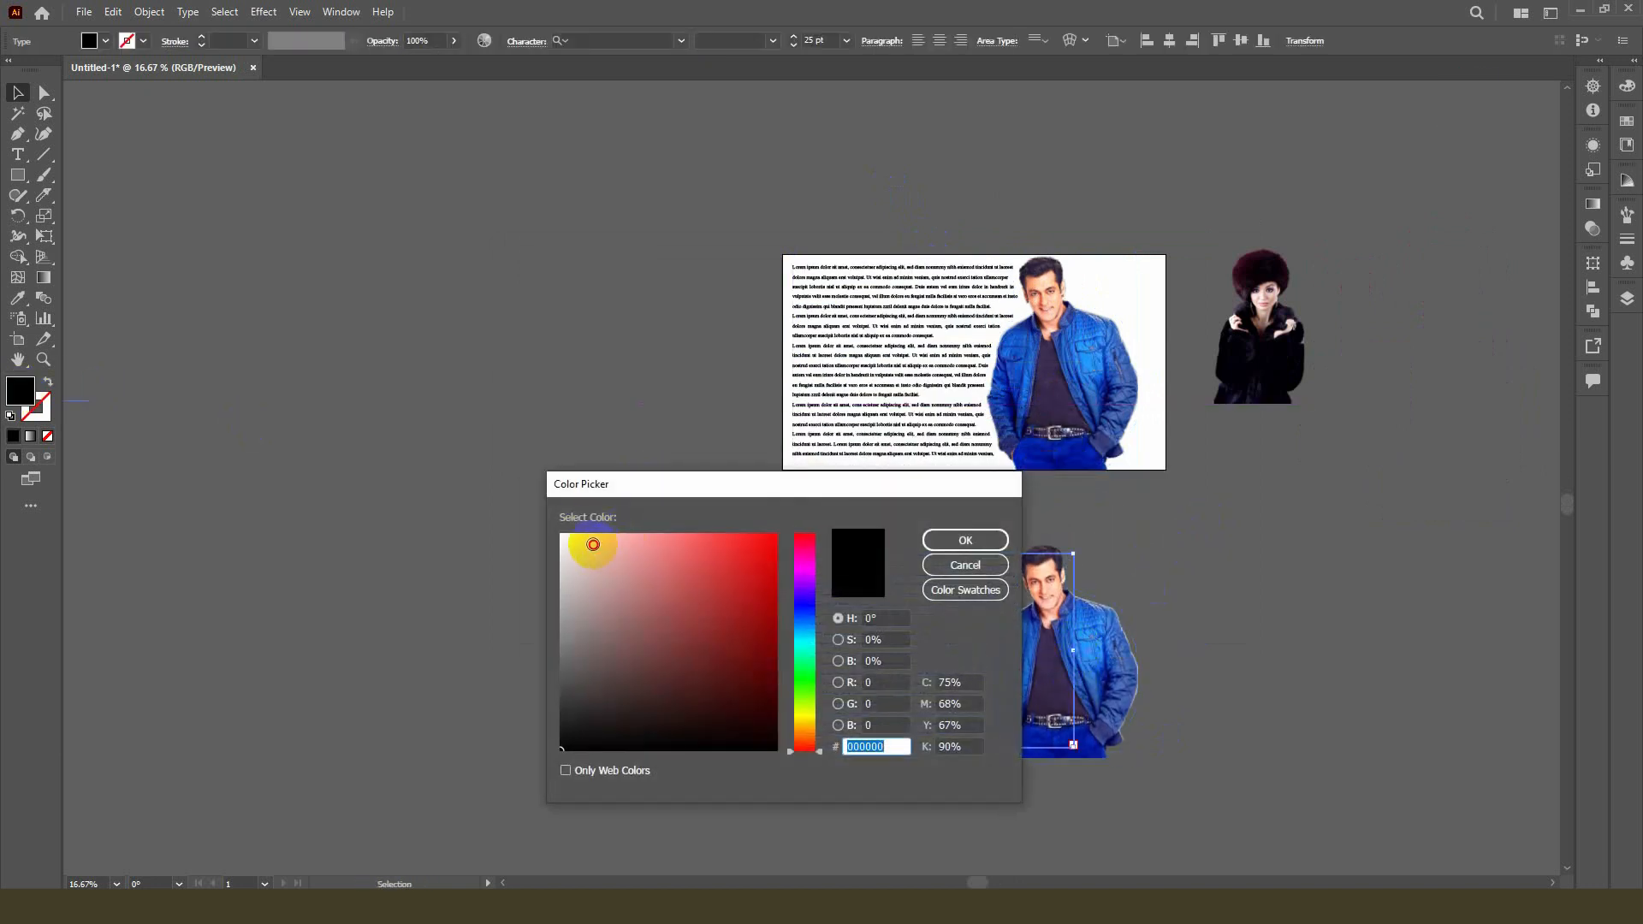
{"action": "left_click_drag", "start_coordinate": [587, 546], "coordinate": [550, 524]}
{"action": "left_click", "coordinate": [966, 540]}
{"action": "left_click", "coordinate": [1104, 499]}
Step: Delete the original man's photo from the artboard, keeping its text frame
{"action": "scroll", "coordinate": [1018, 446], "scroll_direction": "up", "scroll_amount": 1}
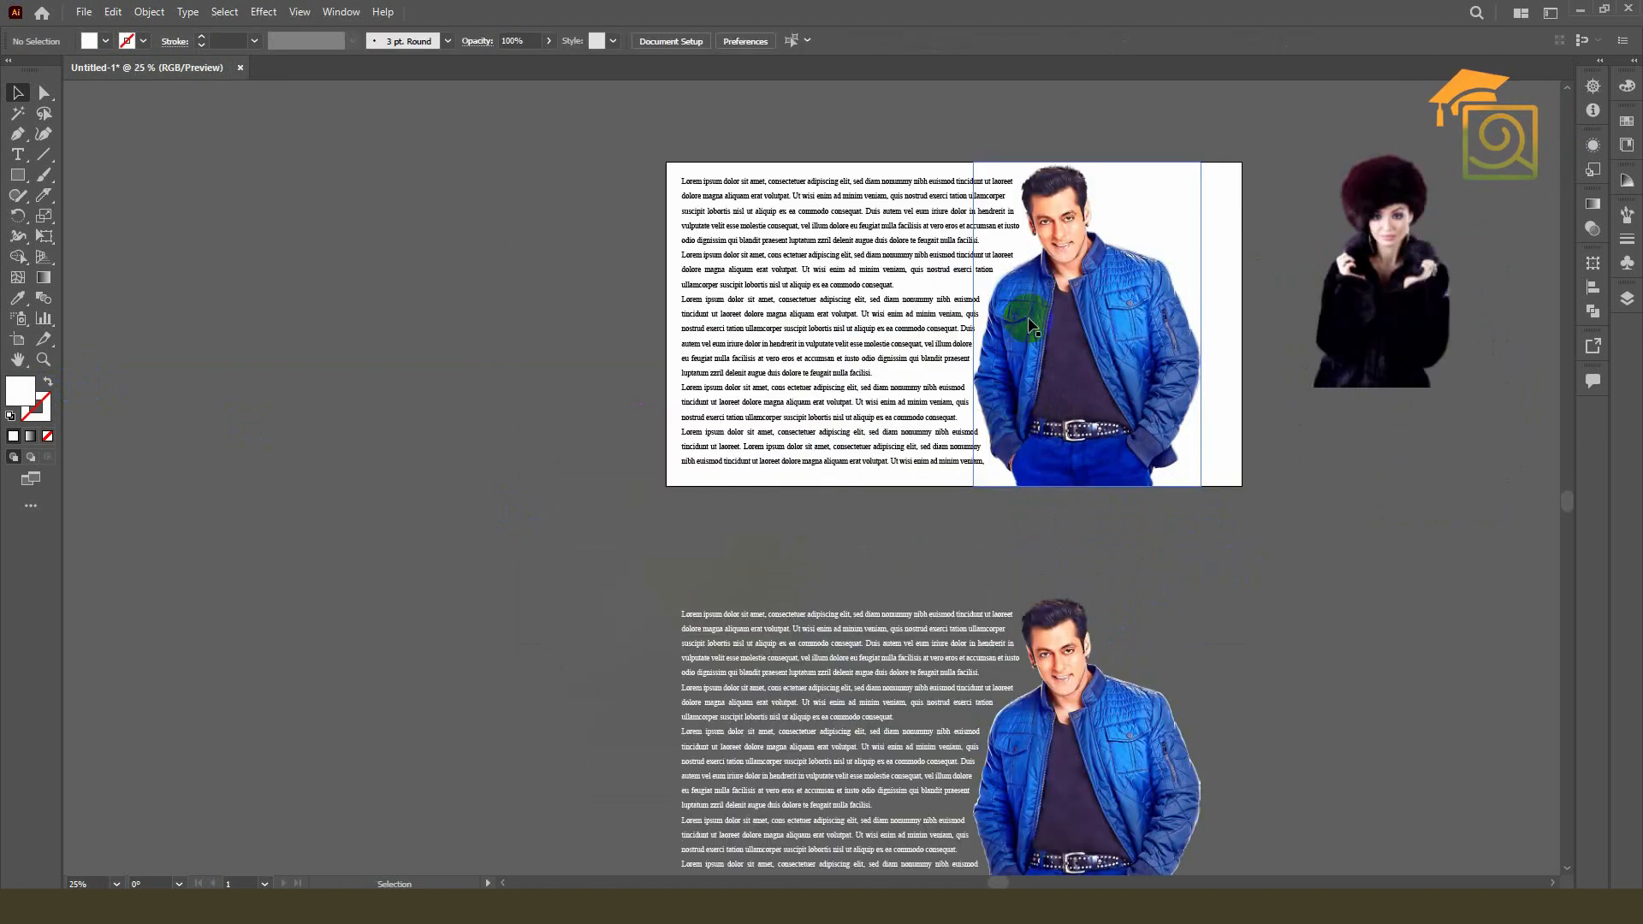
{"action": "left_click", "coordinate": [1061, 319]}
{"action": "key", "text": "Delete"}
{"action": "left_click", "coordinate": [1053, 311]}
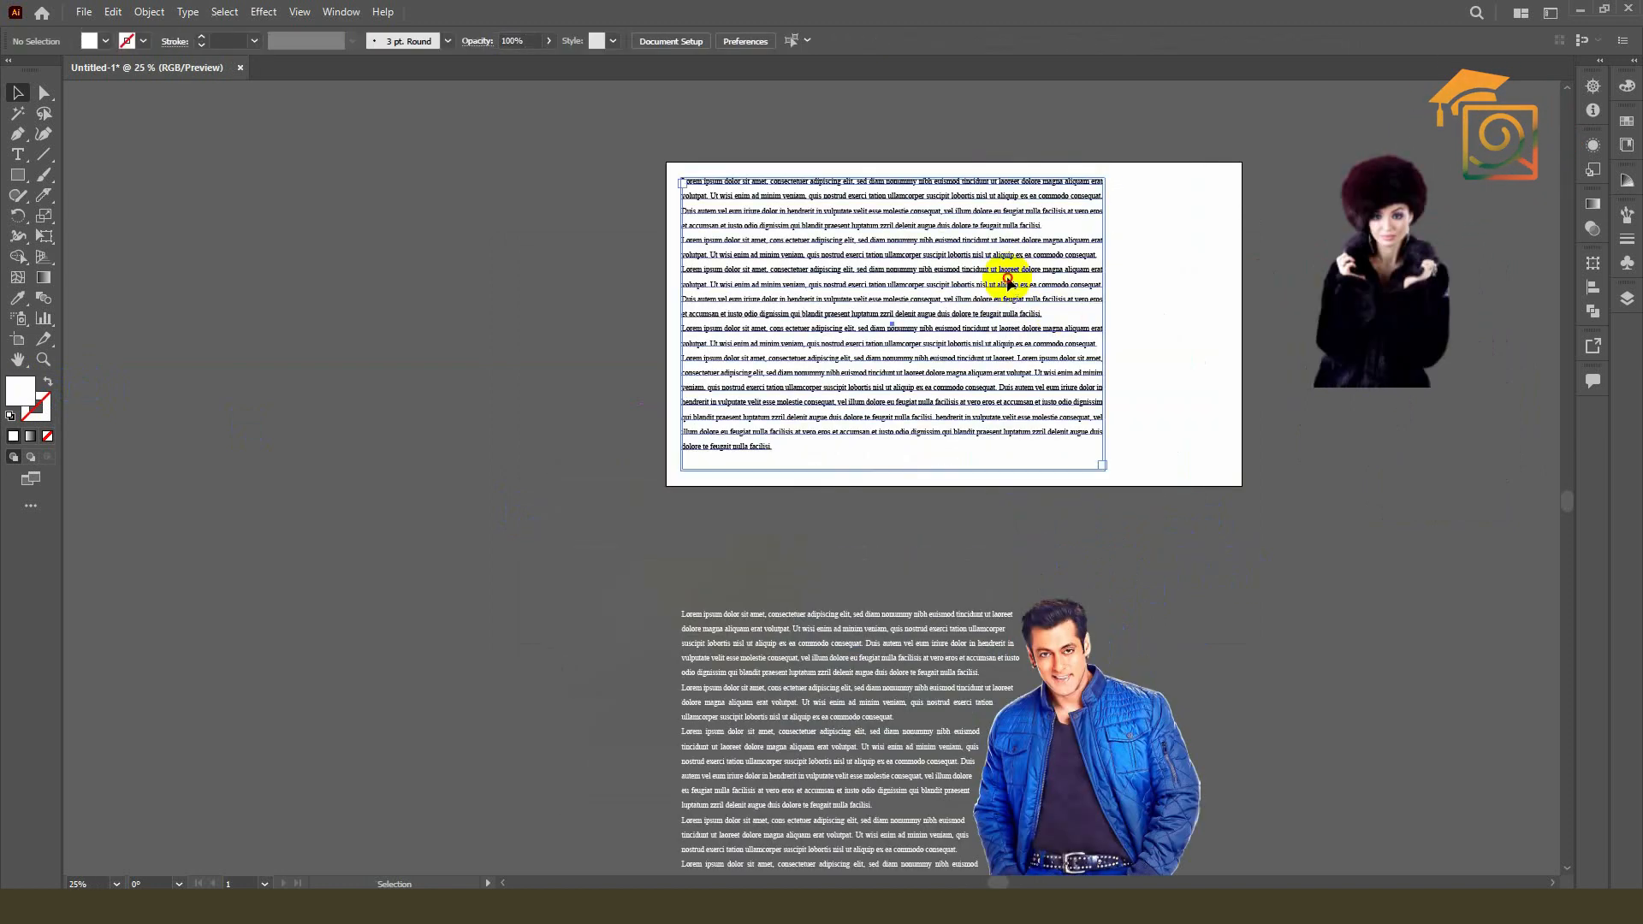
{"action": "left_click", "coordinate": [1182, 291]}
Step: Place the woman's photo over the right end of the artboard's text and enlarge it to about 1102 by 1669 px
{"action": "scroll", "coordinate": [999, 346], "scroll_direction": "up", "scroll_amount": 1}
{"action": "left_click_drag", "start_coordinate": [1494, 312], "coordinate": [1151, 443]}
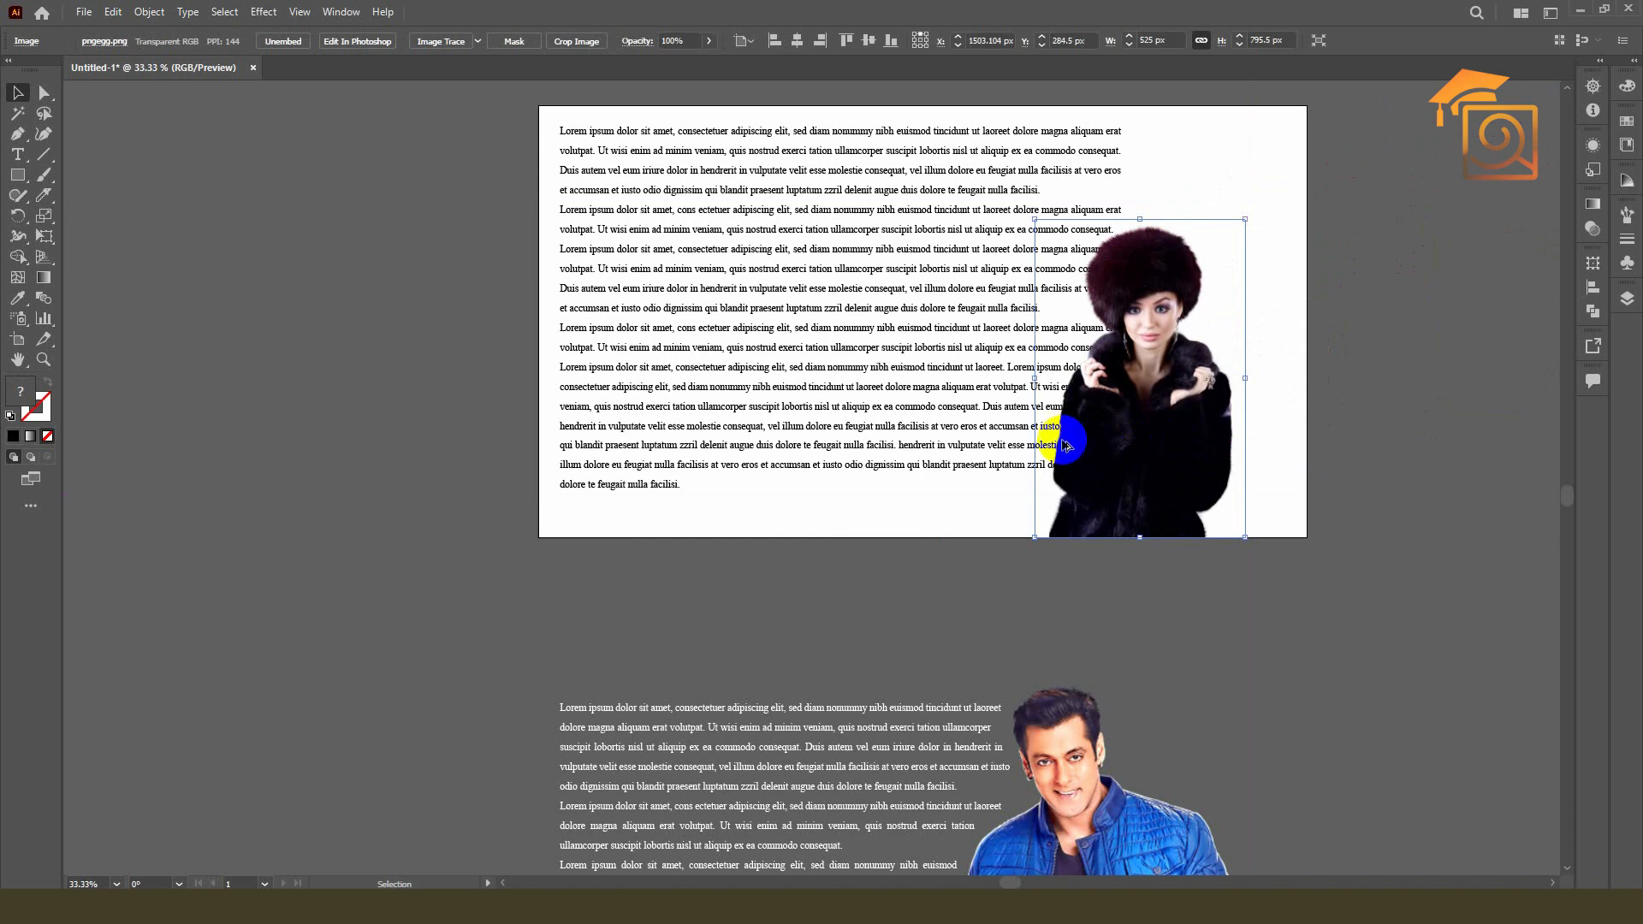
{"action": "scroll", "coordinate": [1070, 445], "scroll_direction": "down", "scroll_amount": 2}
{"action": "left_click_drag", "start_coordinate": [1156, 332], "coordinate": [1143, 440]}
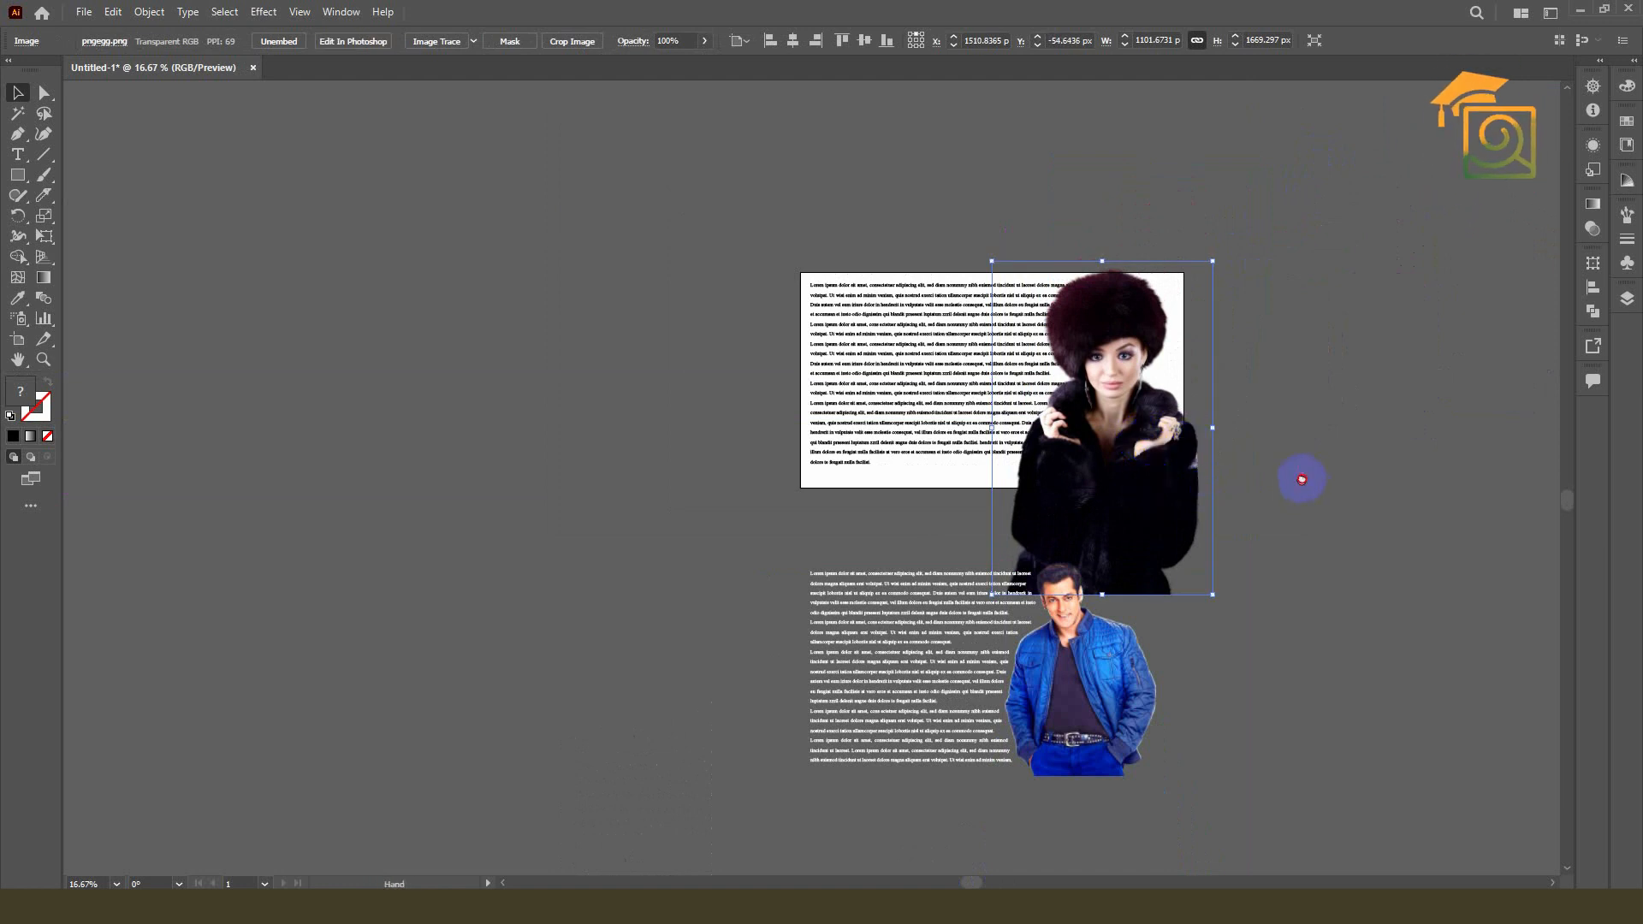
{"action": "left_click_drag", "start_coordinate": [1306, 484], "coordinate": [1286, 474]}
{"action": "left_click_drag", "start_coordinate": [1151, 433], "coordinate": [1150, 439]}
Step: Crop the woman's photo at the artboard's bottom edge, to a height of about 1112 px
{"action": "left_click", "coordinate": [562, 46]}
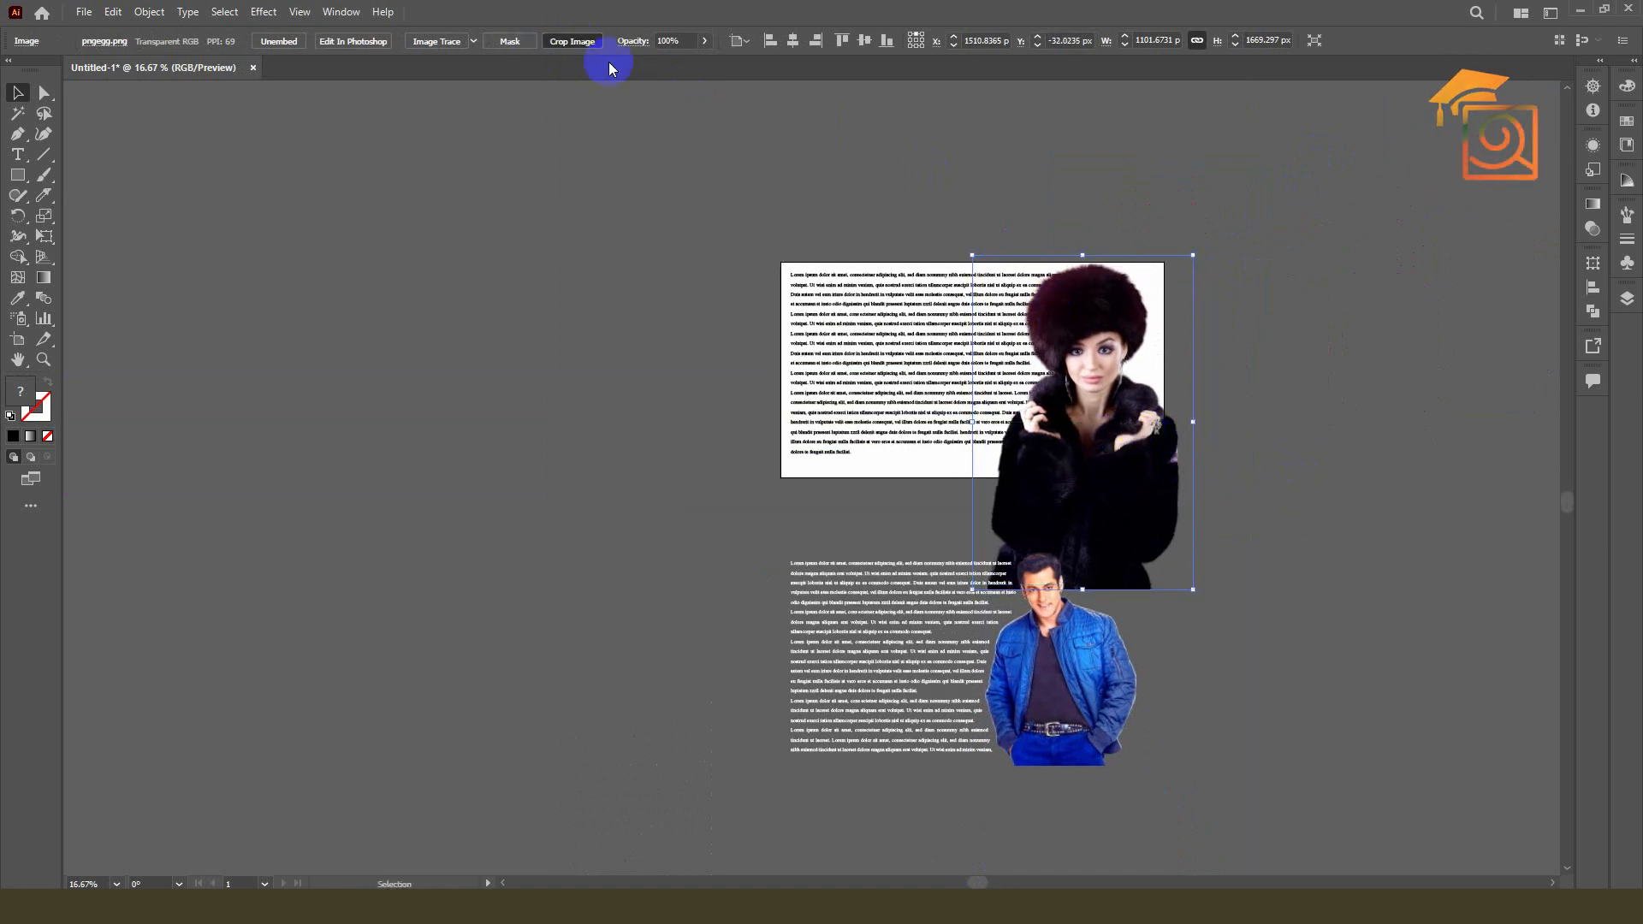
{"action": "left_click_drag", "start_coordinate": [1123, 470], "coordinate": [1124, 469]}
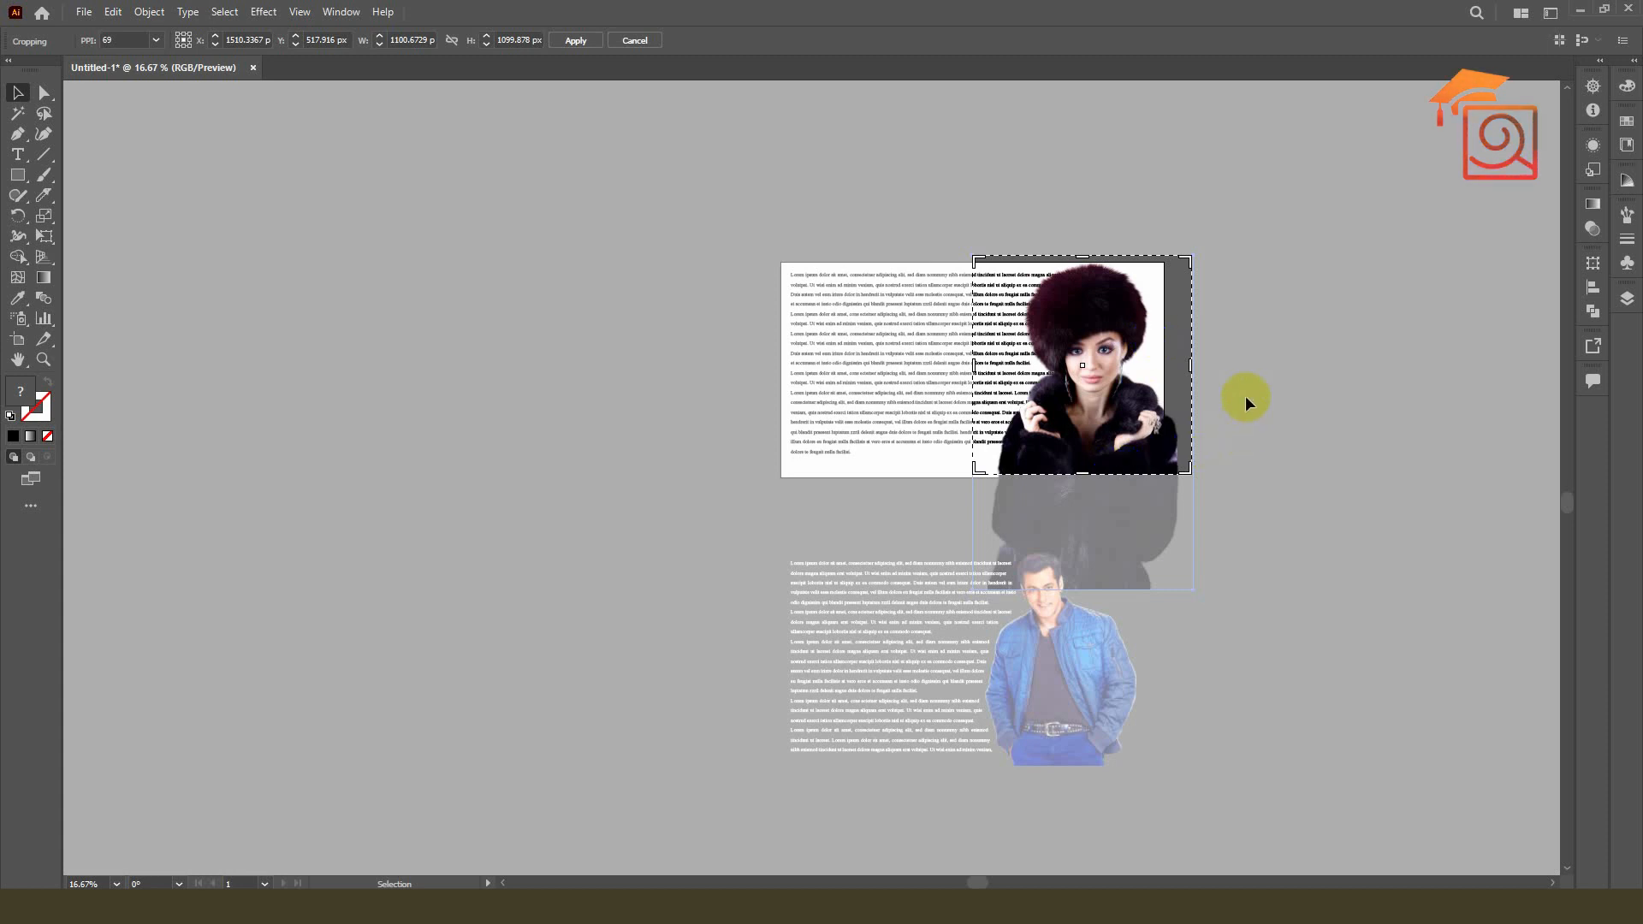
{"action": "left_click_drag", "start_coordinate": [1082, 476], "coordinate": [1082, 478]}
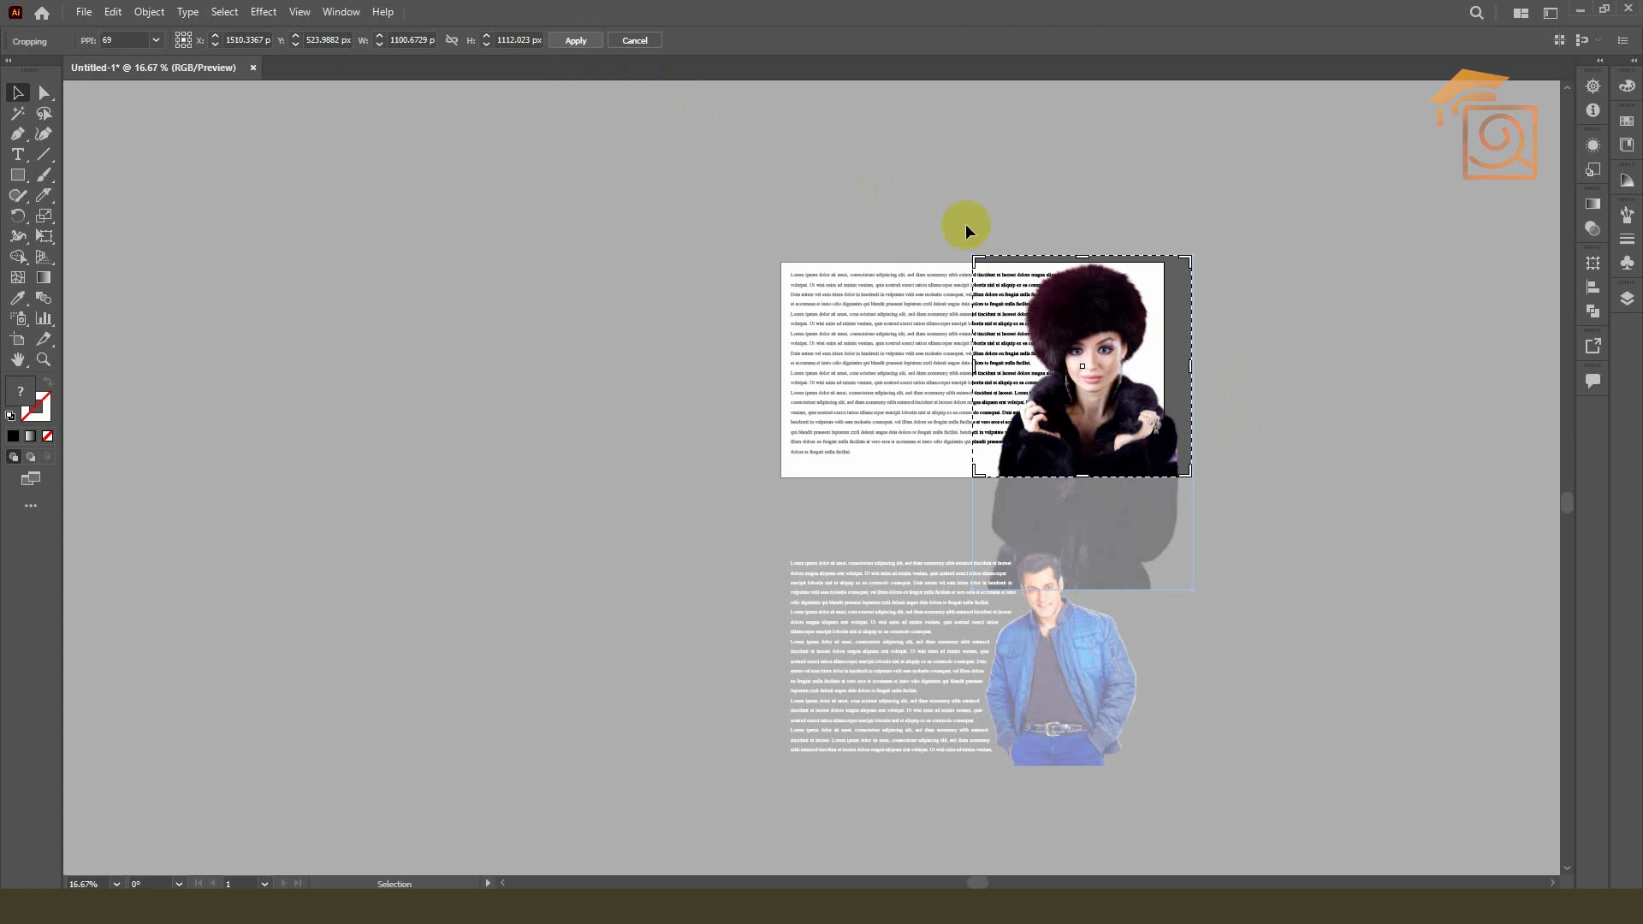
{"action": "left_click", "coordinate": [562, 48]}
{"action": "left_click", "coordinate": [1225, 347]}
Step: Select the artboard's text frame and the woman's photo together and bring up the Text Wrap commands
{"action": "scroll", "coordinate": [1137, 459], "scroll_direction": "up", "scroll_amount": 1}
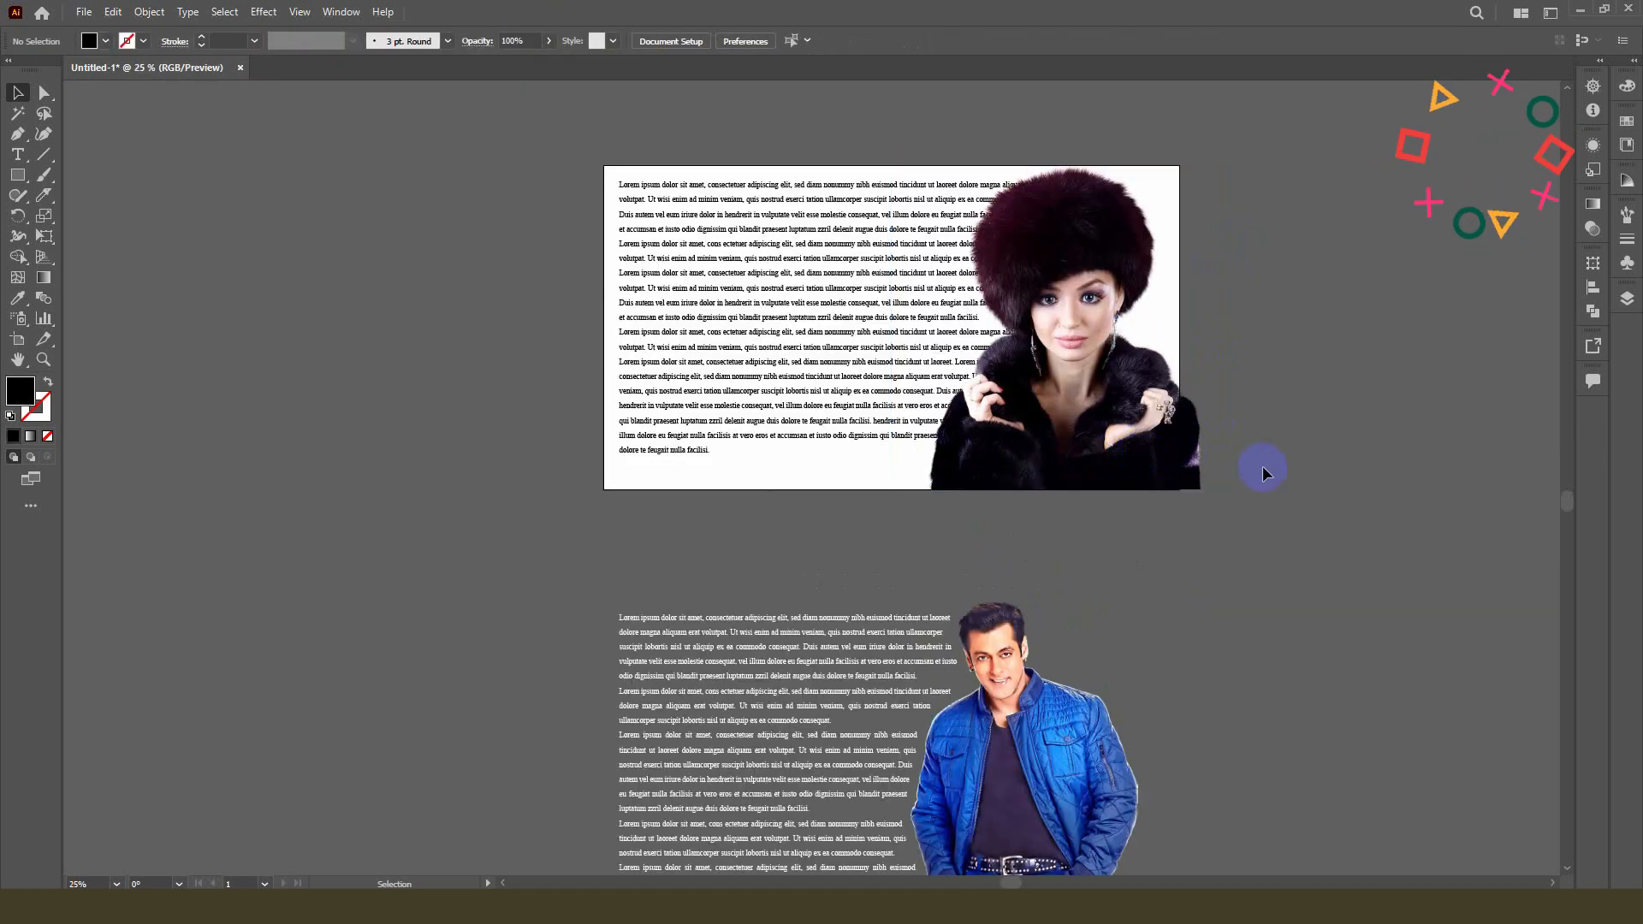
{"action": "left_click", "coordinate": [1130, 435]}
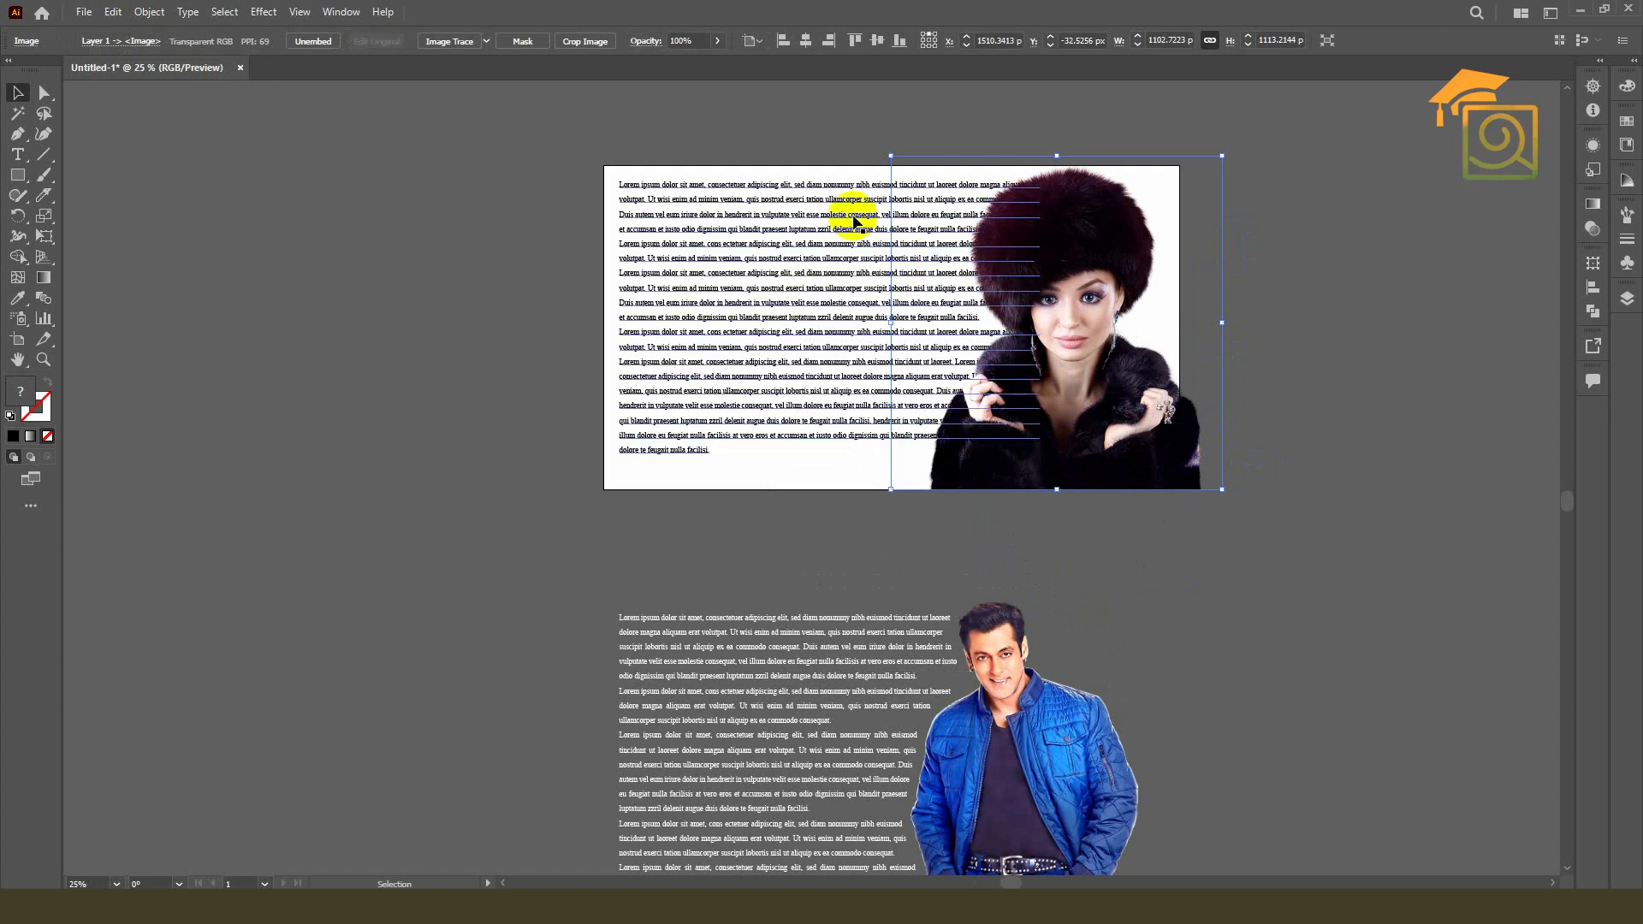
{"action": "left_click", "coordinate": [1313, 275]}
{"action": "left_click", "coordinate": [854, 212]}
{"action": "left_click", "coordinate": [1113, 248]}
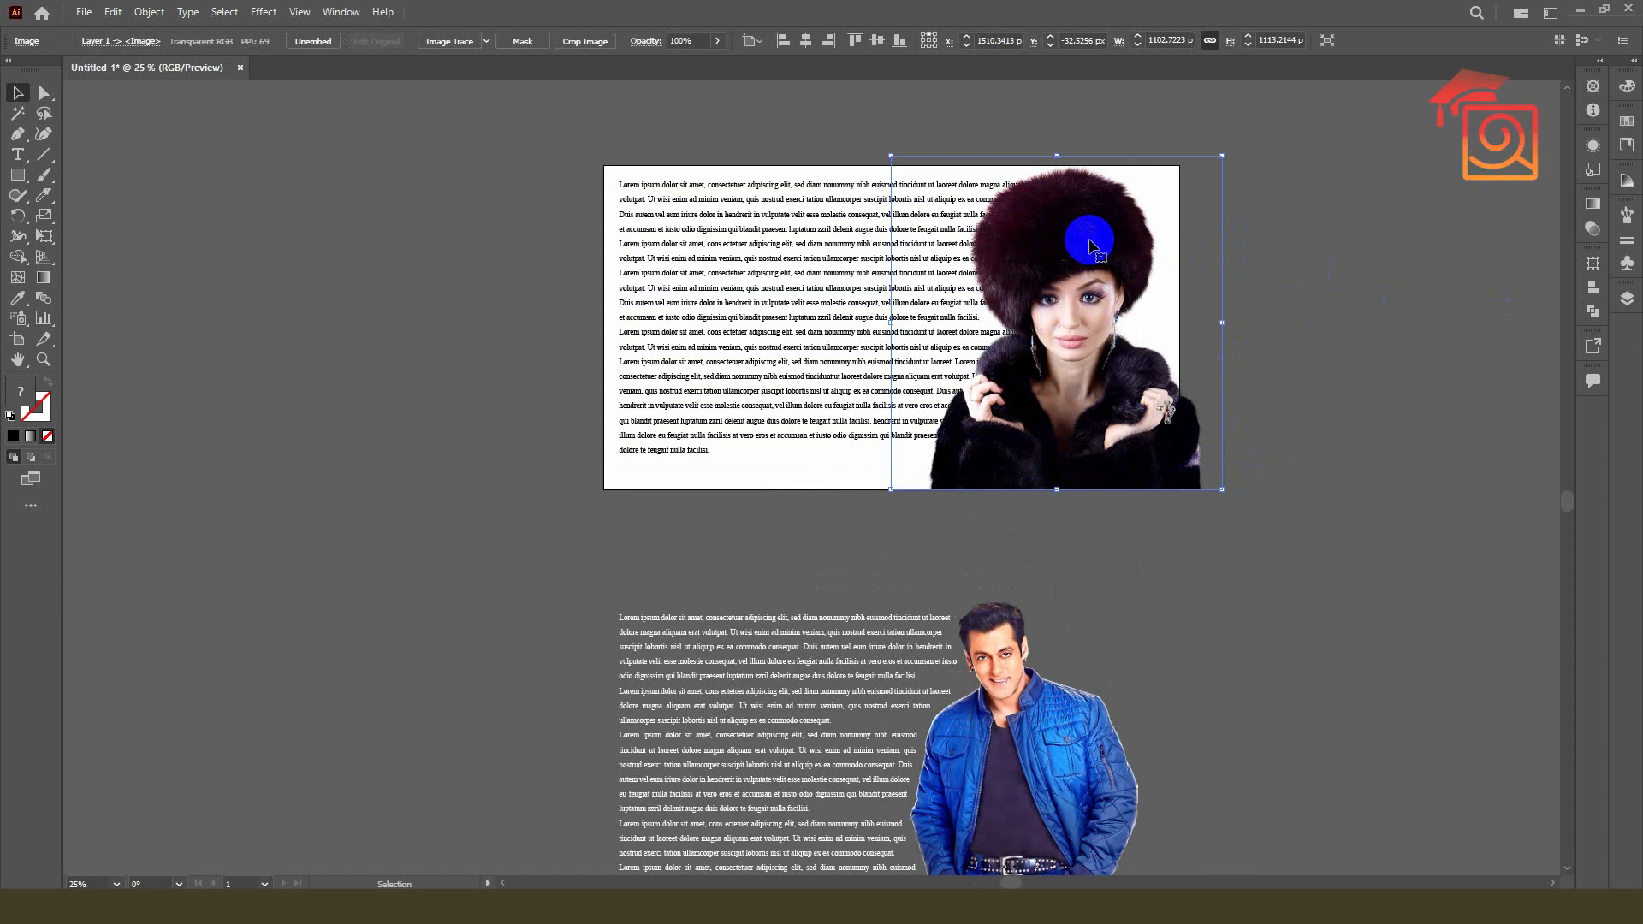
{"action": "left_click_drag", "start_coordinate": [870, 154], "coordinate": [1051, 321]}
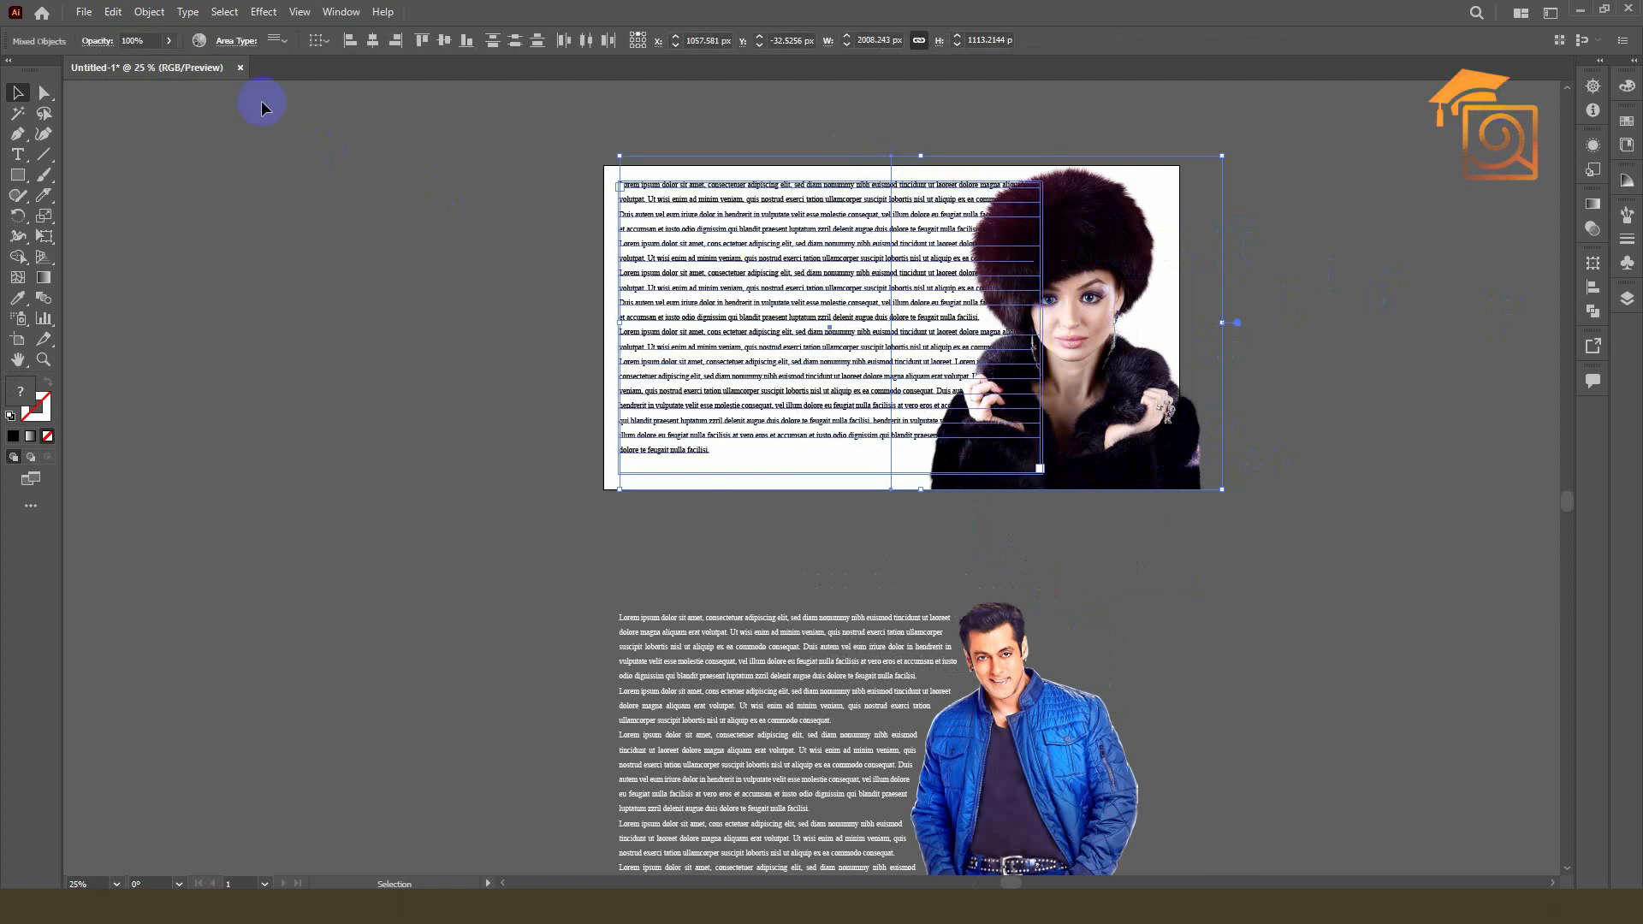
{"action": "left_click", "coordinate": [149, 12]}
{"action": "mouse_move", "coordinate": [205, 589]}
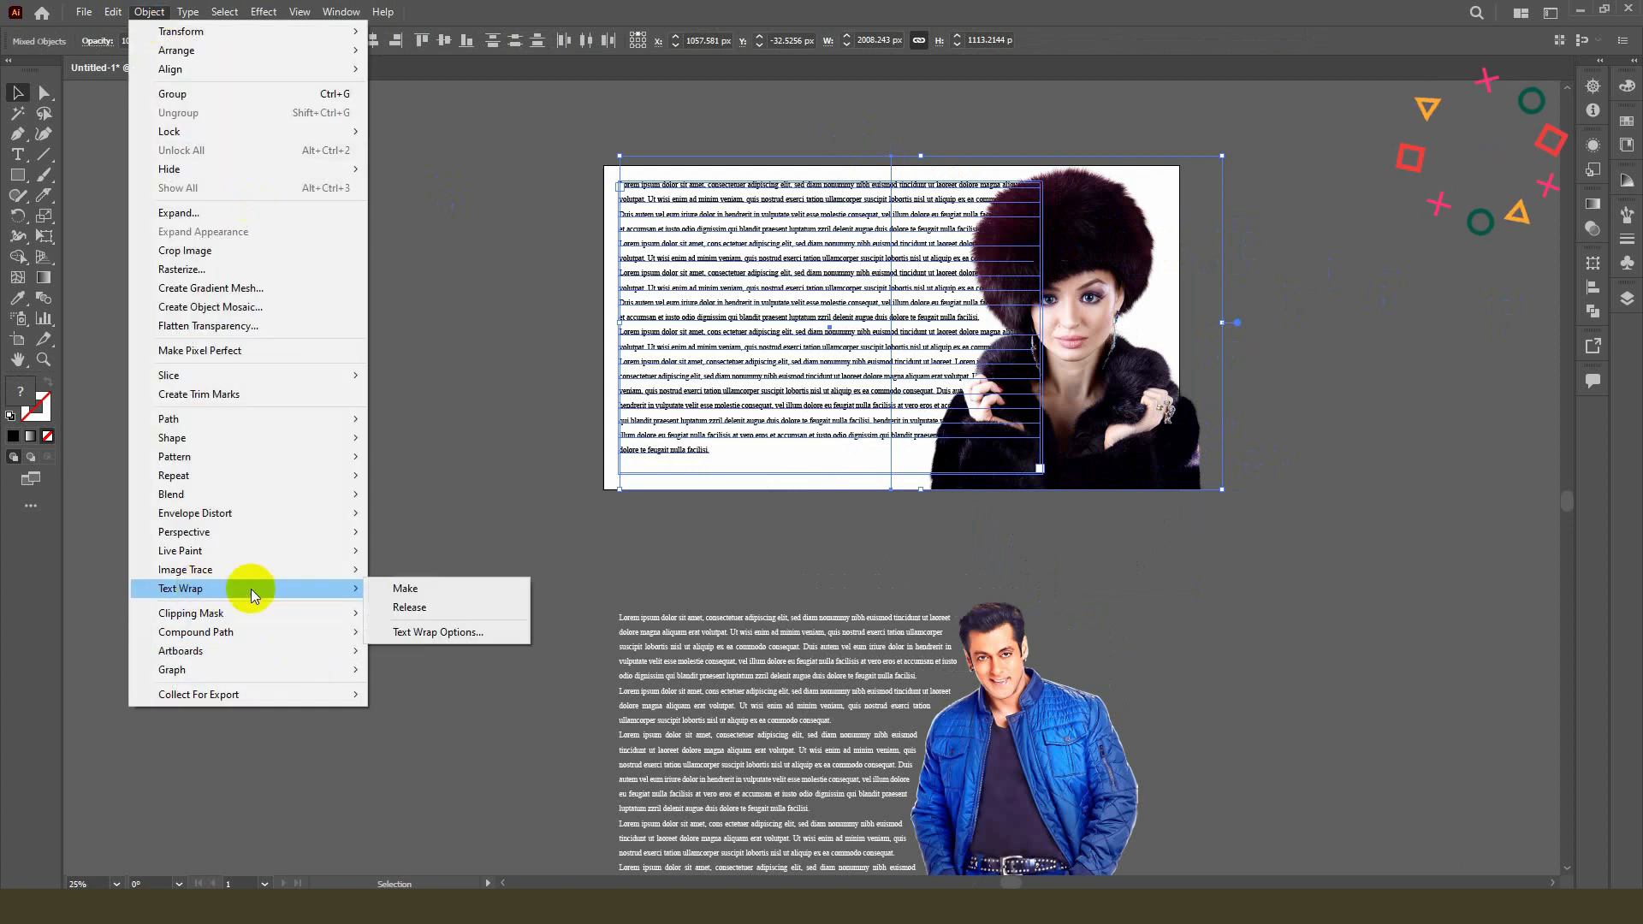
{"action": "left_click", "coordinate": [630, 561]}
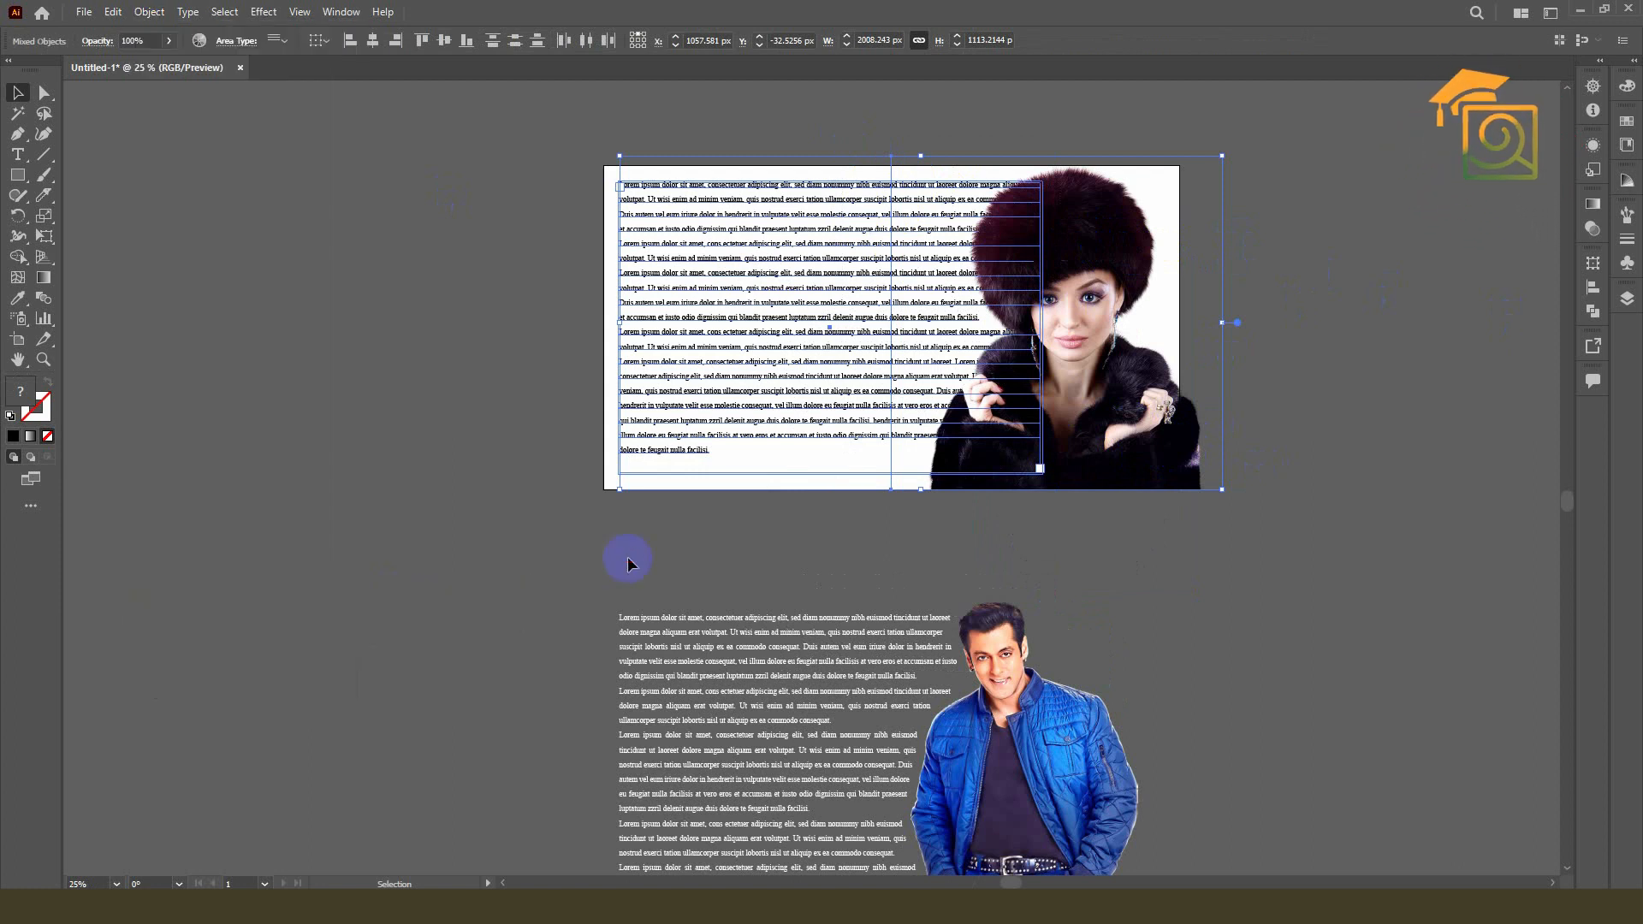
Step: Select only the artboard's text frame and release its text wrap
{"action": "left_click", "coordinate": [650, 425]}
{"action": "left_click", "coordinate": [152, 16]}
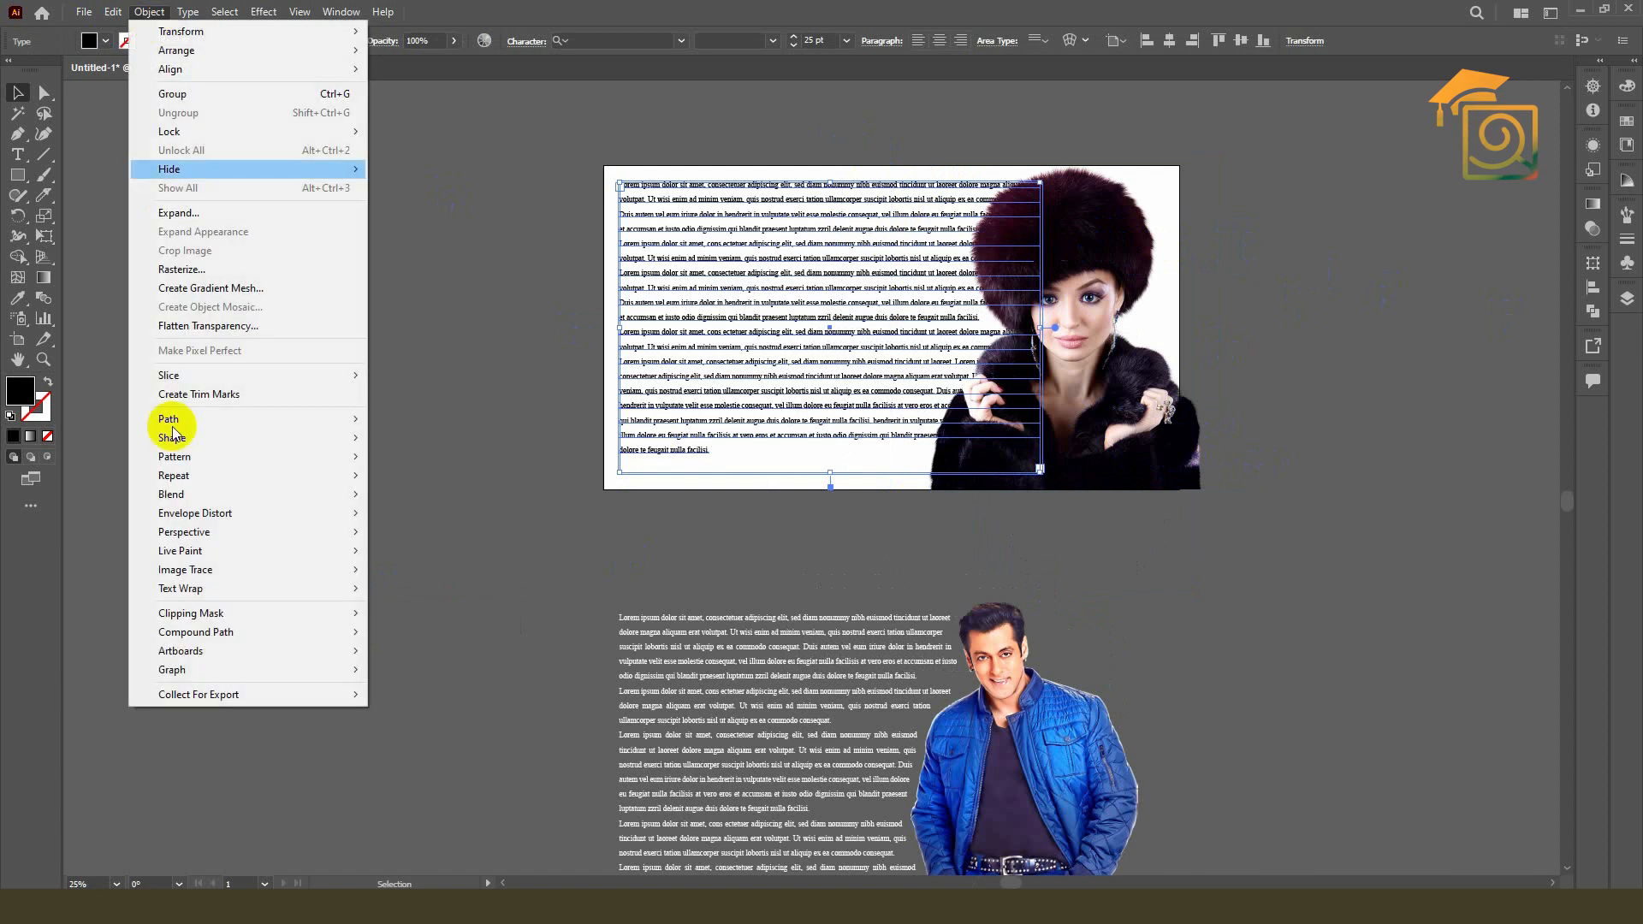
{"action": "mouse_move", "coordinate": [214, 608]}
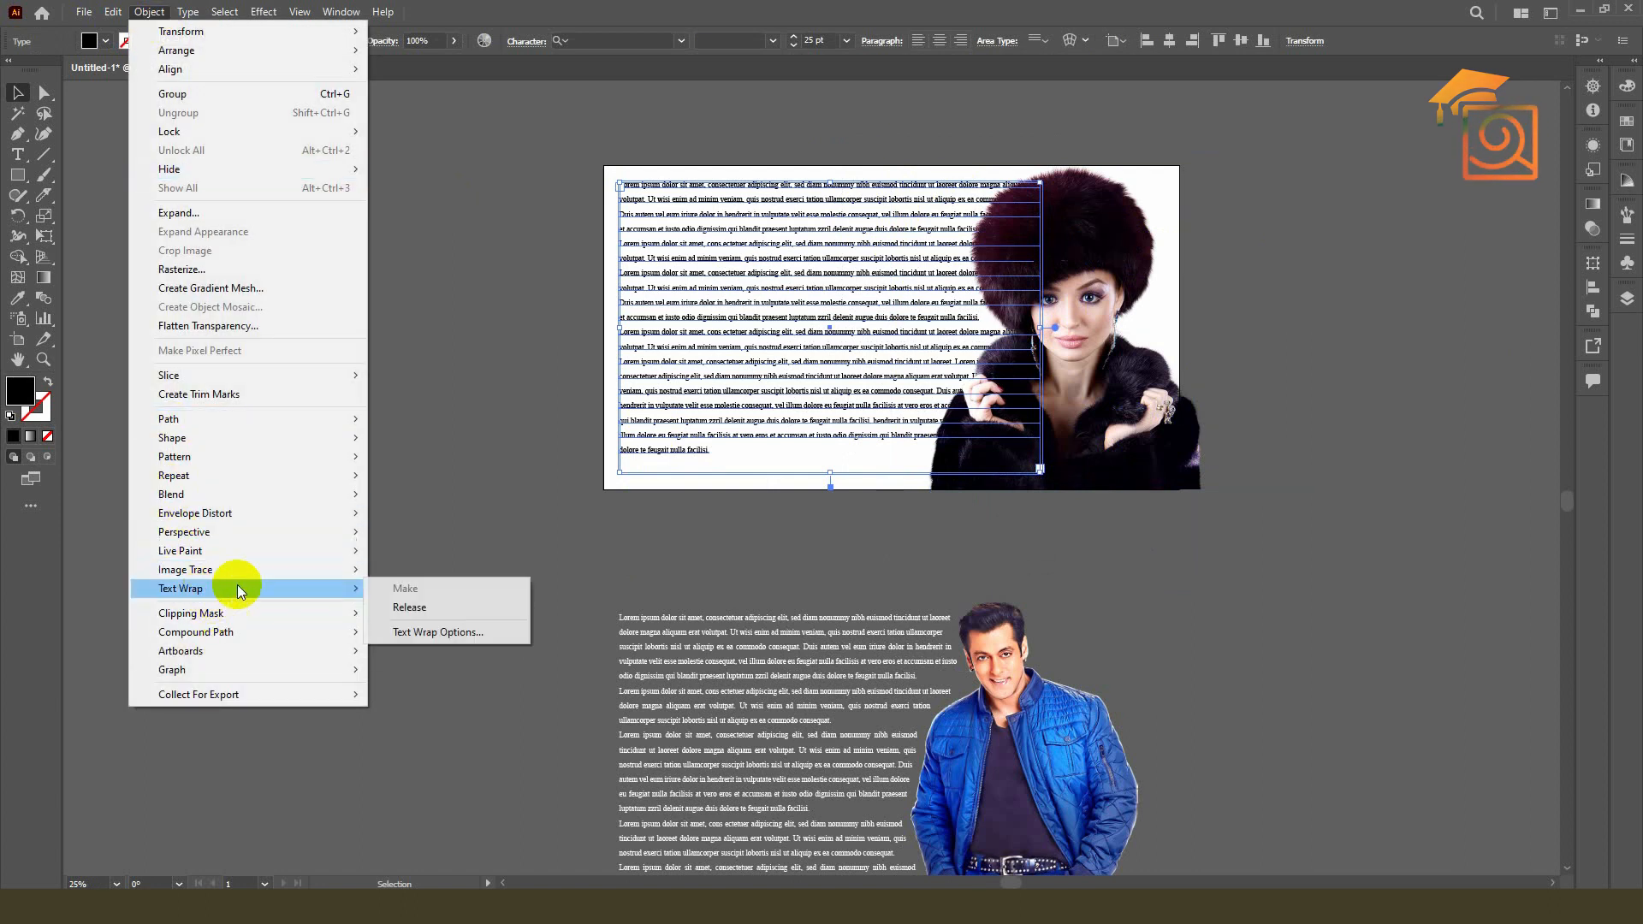
{"action": "left_click", "coordinate": [410, 608]}
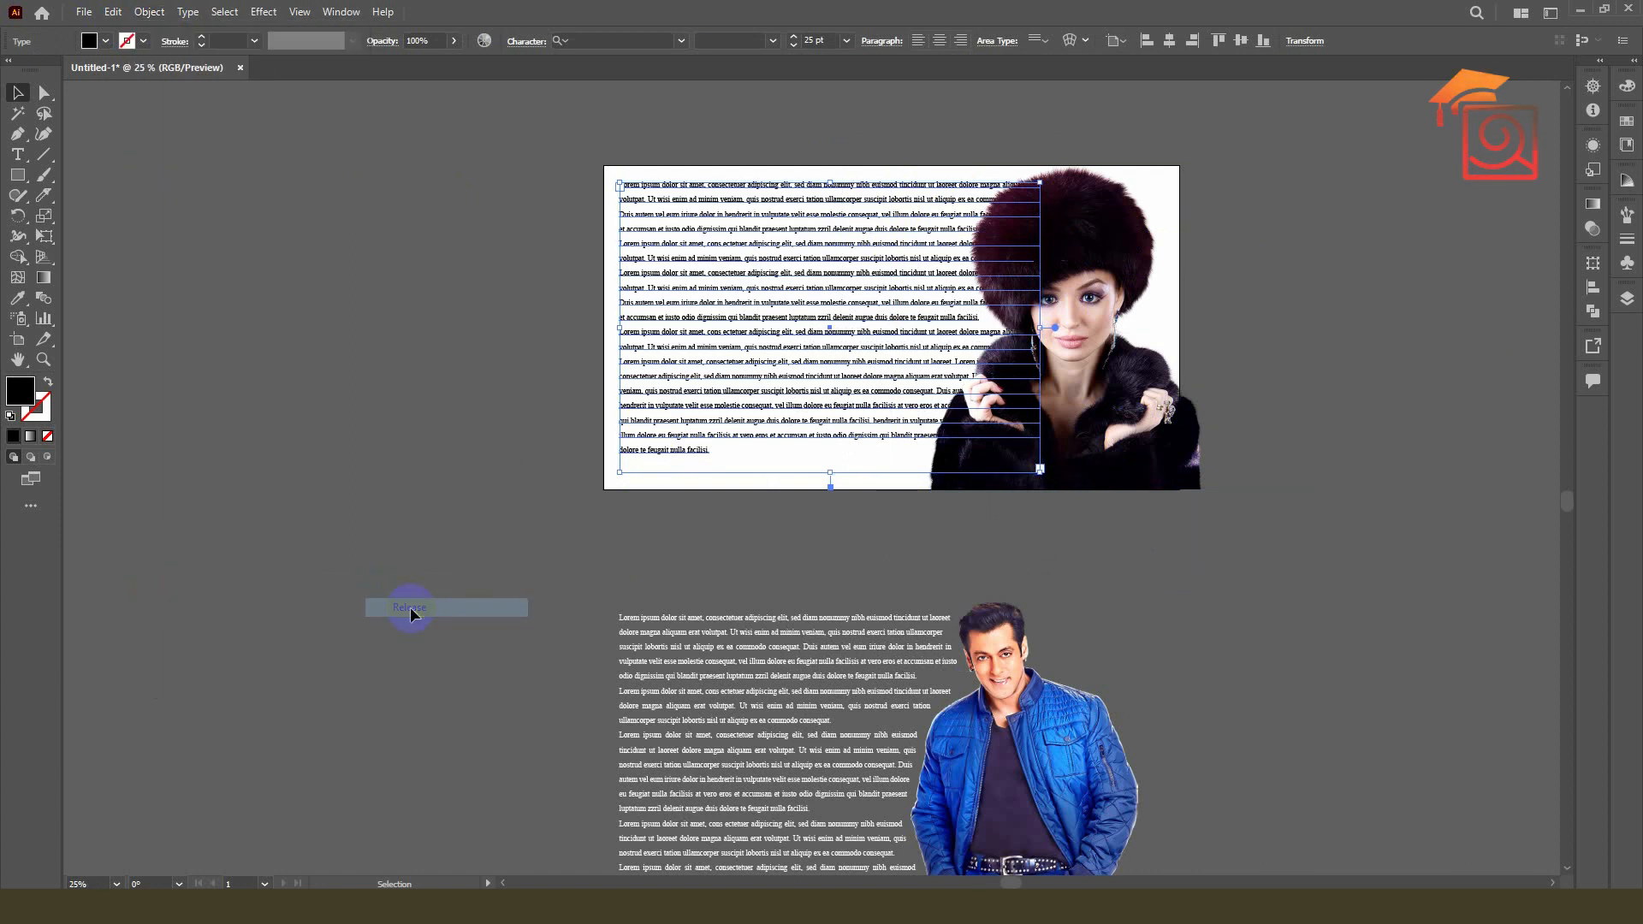
Step: Apply Text Wrap to the artboard's text frame and the woman's photo together, accepting wrapping around all selected objects
{"action": "left_click", "coordinate": [1160, 242], "text": "shift"}
{"action": "left_click", "coordinate": [152, 14]}
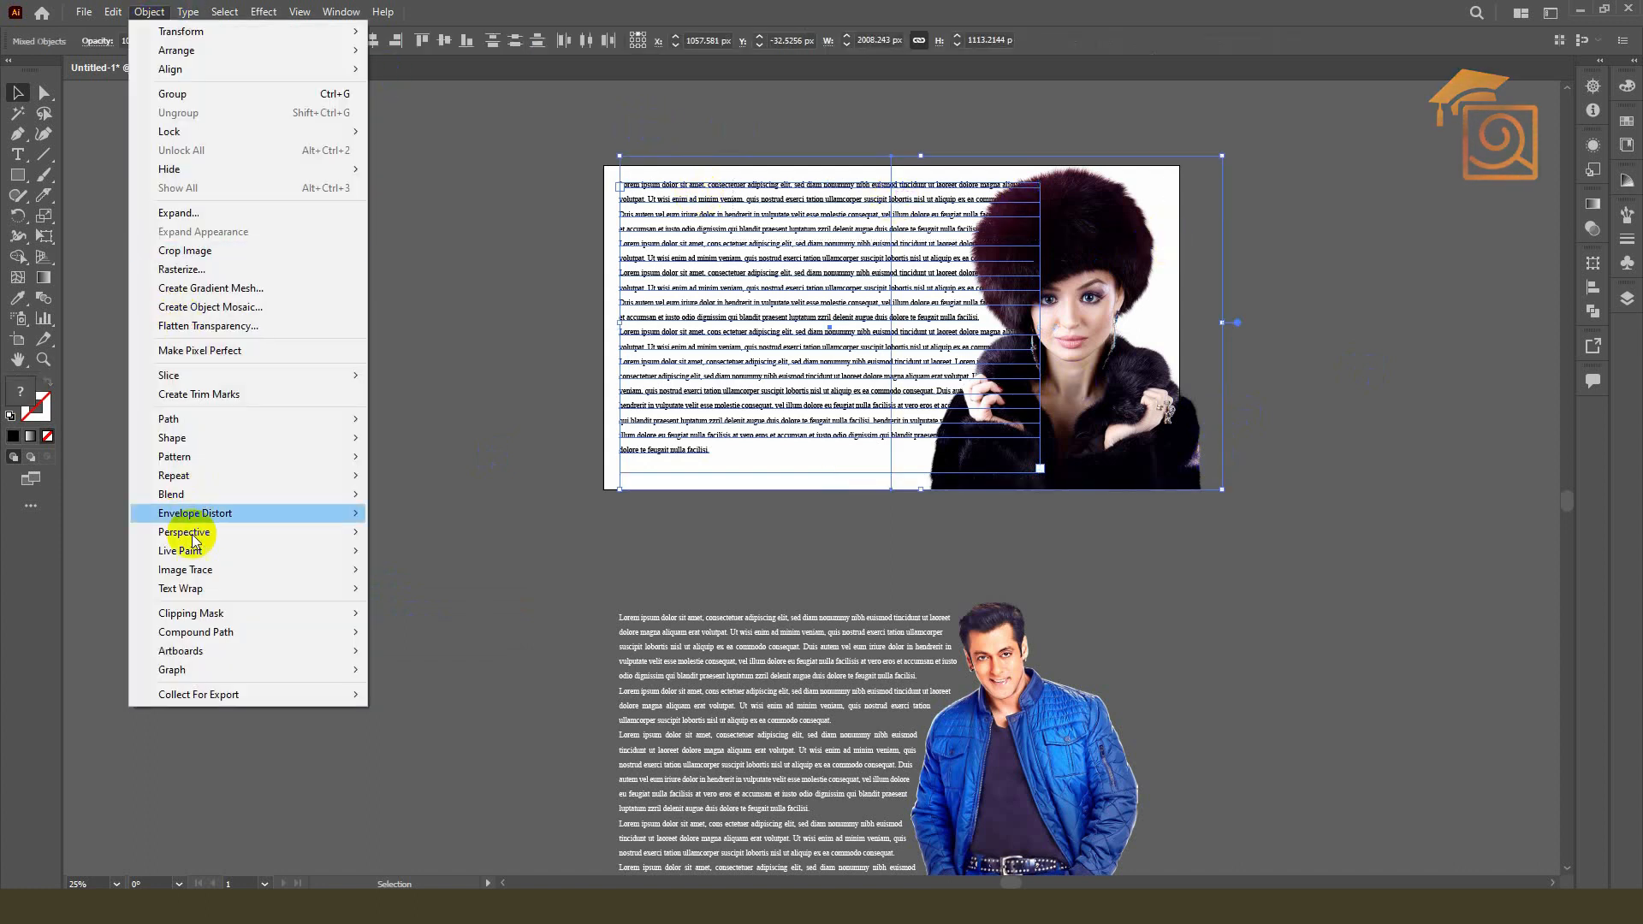
{"action": "mouse_move", "coordinate": [212, 595]}
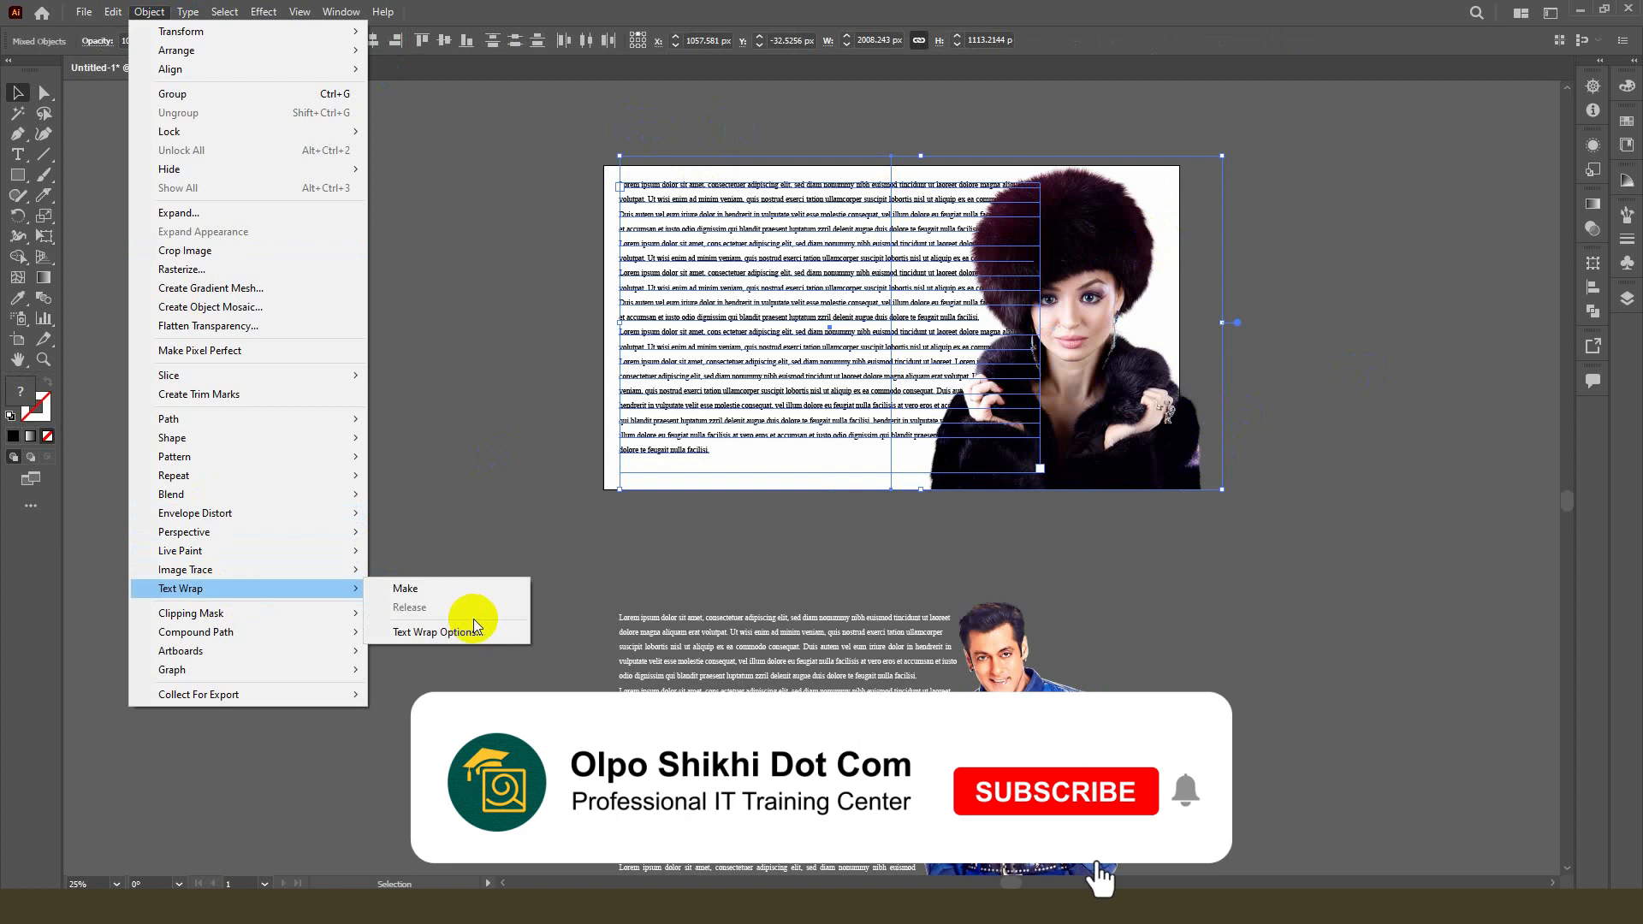
{"action": "left_click", "coordinate": [424, 594]}
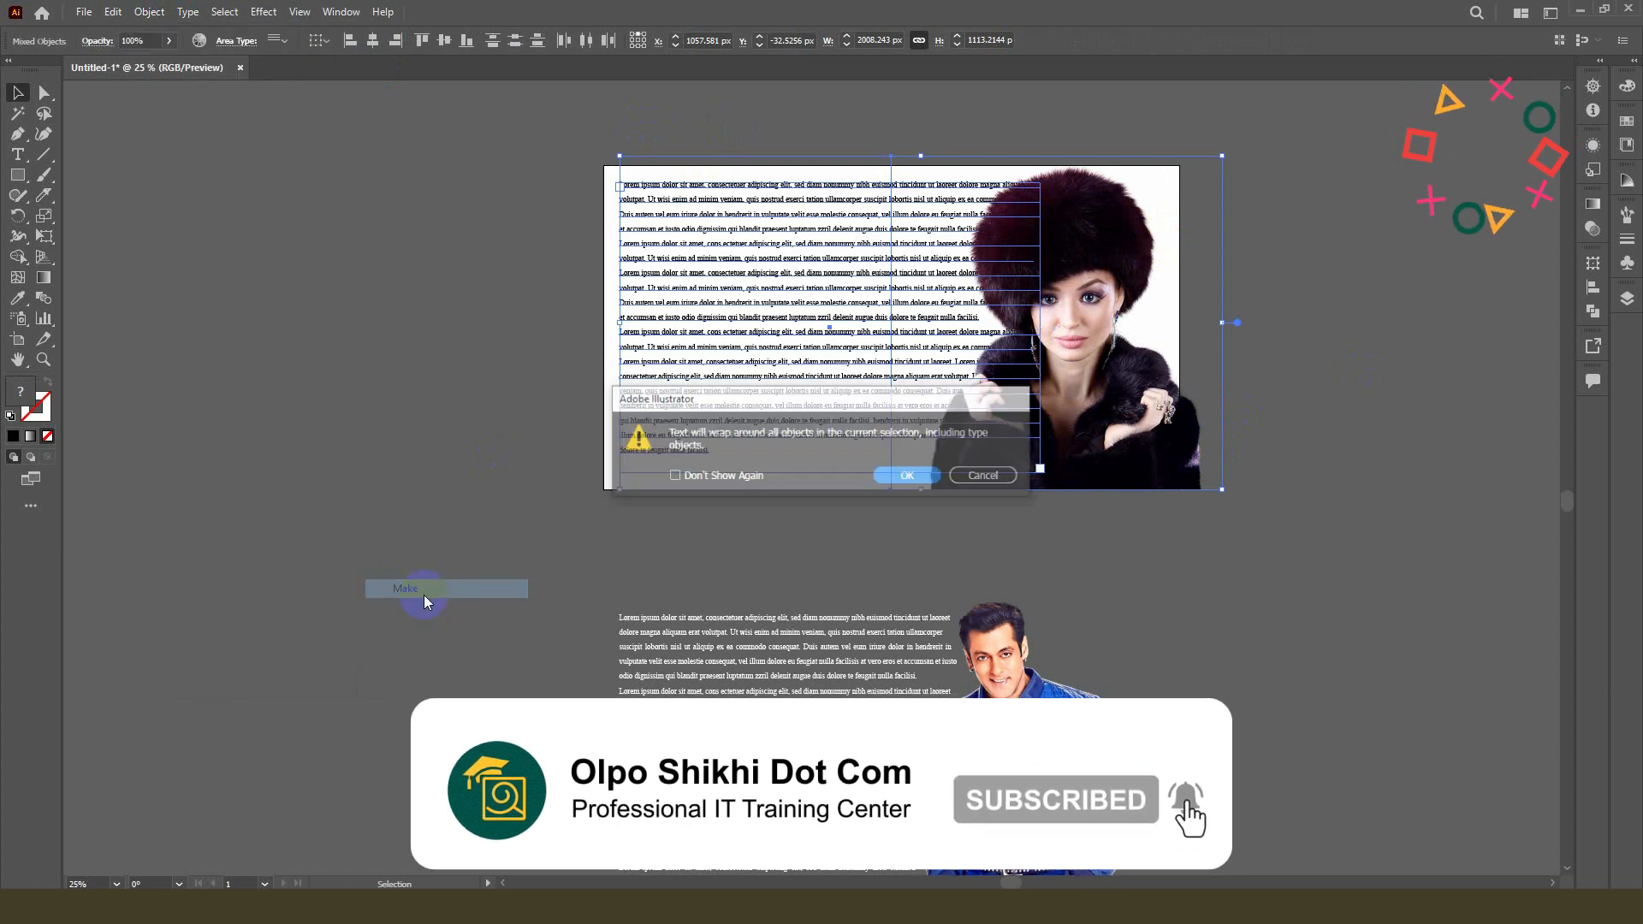
{"action": "left_click", "coordinate": [911, 476]}
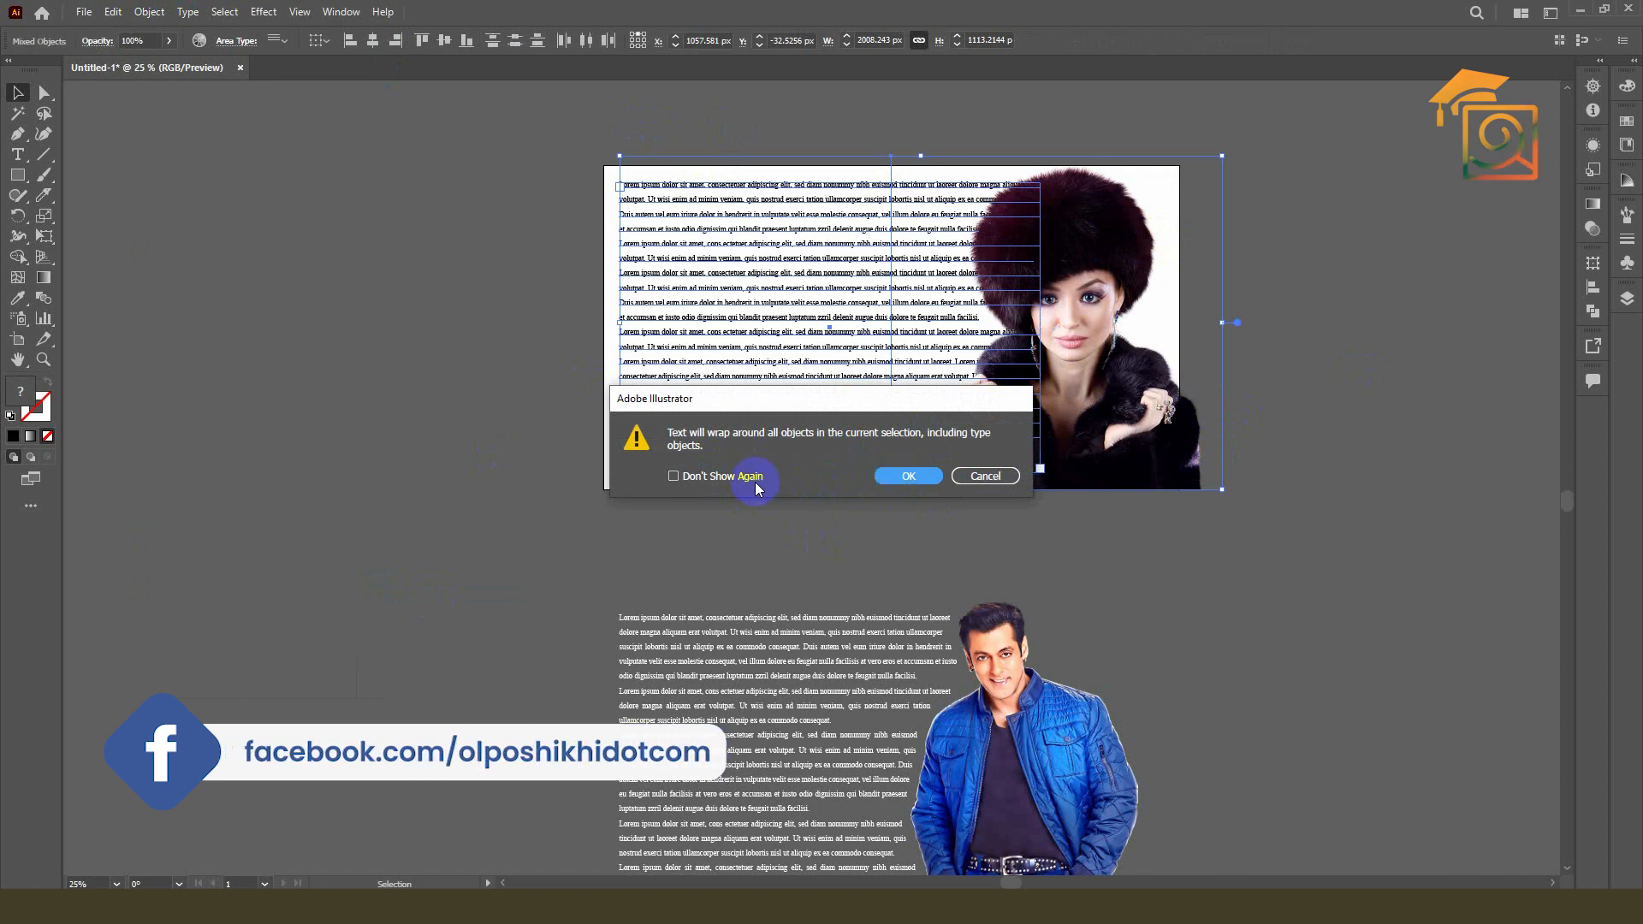
{"action": "left_click", "coordinate": [908, 476]}
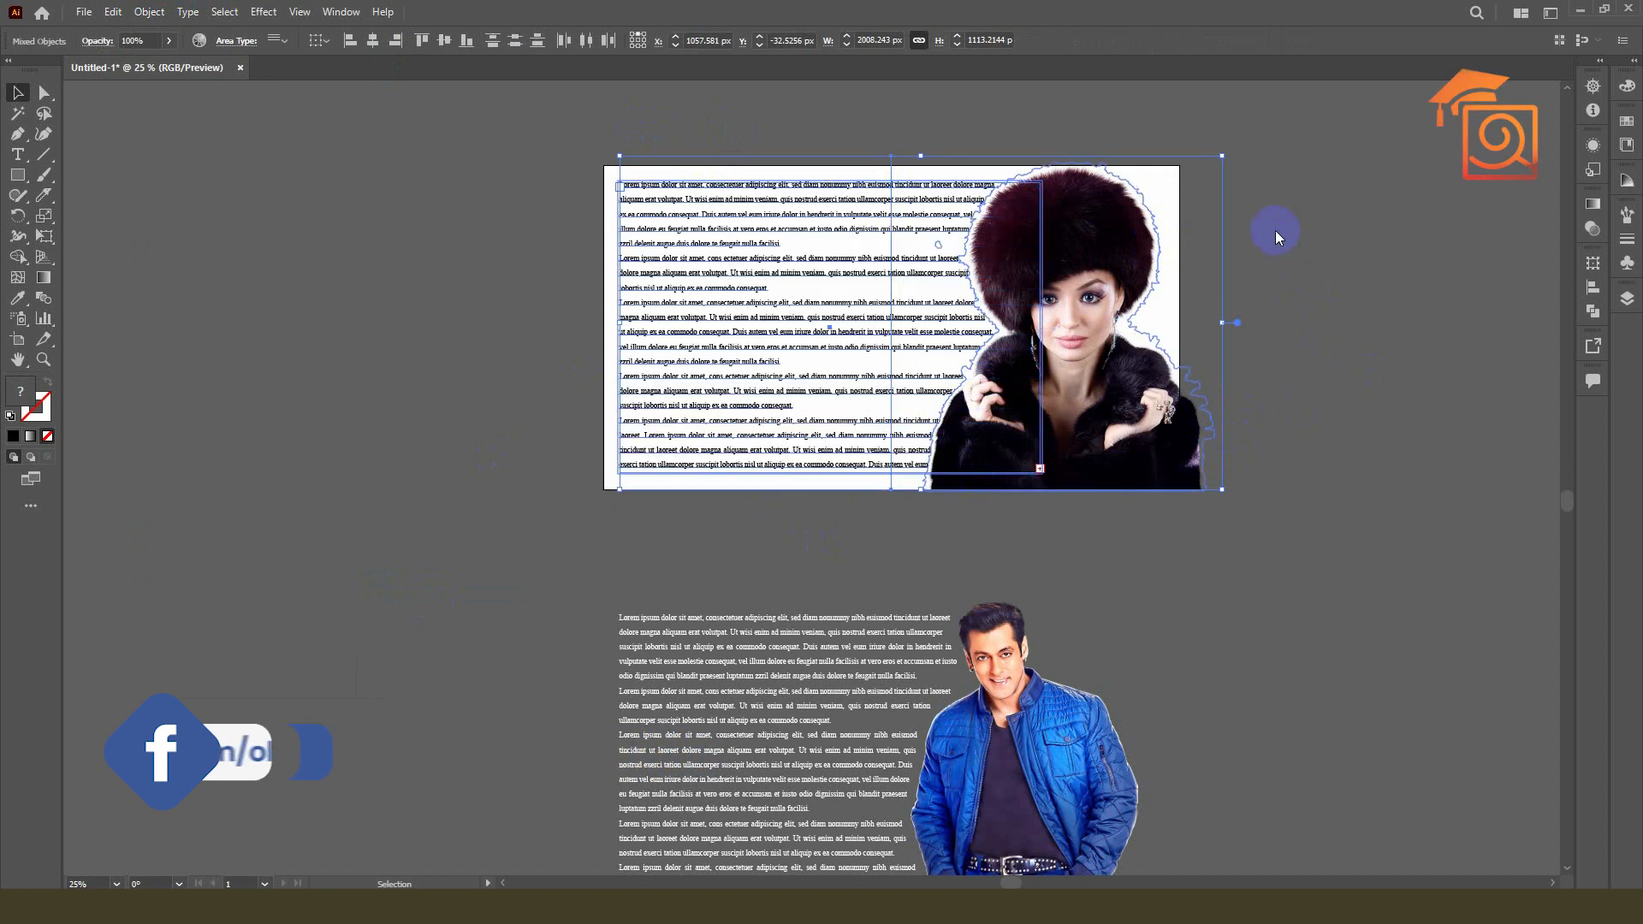
{"action": "left_click", "coordinate": [1320, 249]}
Step: Move the woman's photo across the wrapped text to about X 1472 px, near the artboard's right end
{"action": "scroll", "coordinate": [983, 209], "scroll_direction": "up", "scroll_amount": 1}
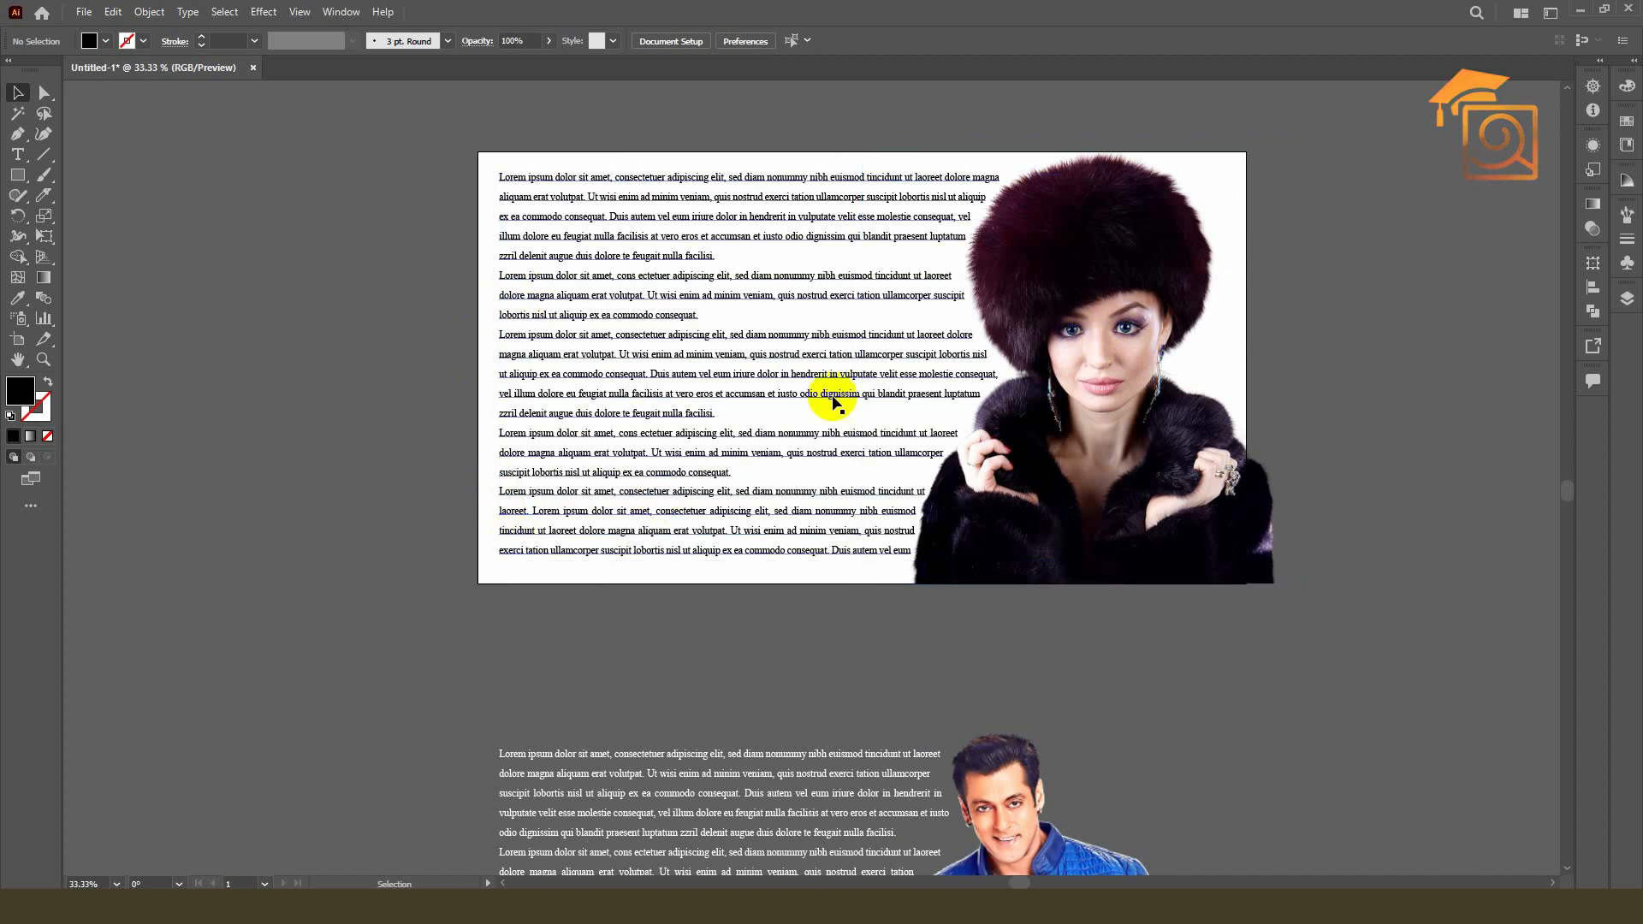
{"action": "left_click", "coordinate": [1106, 397]}
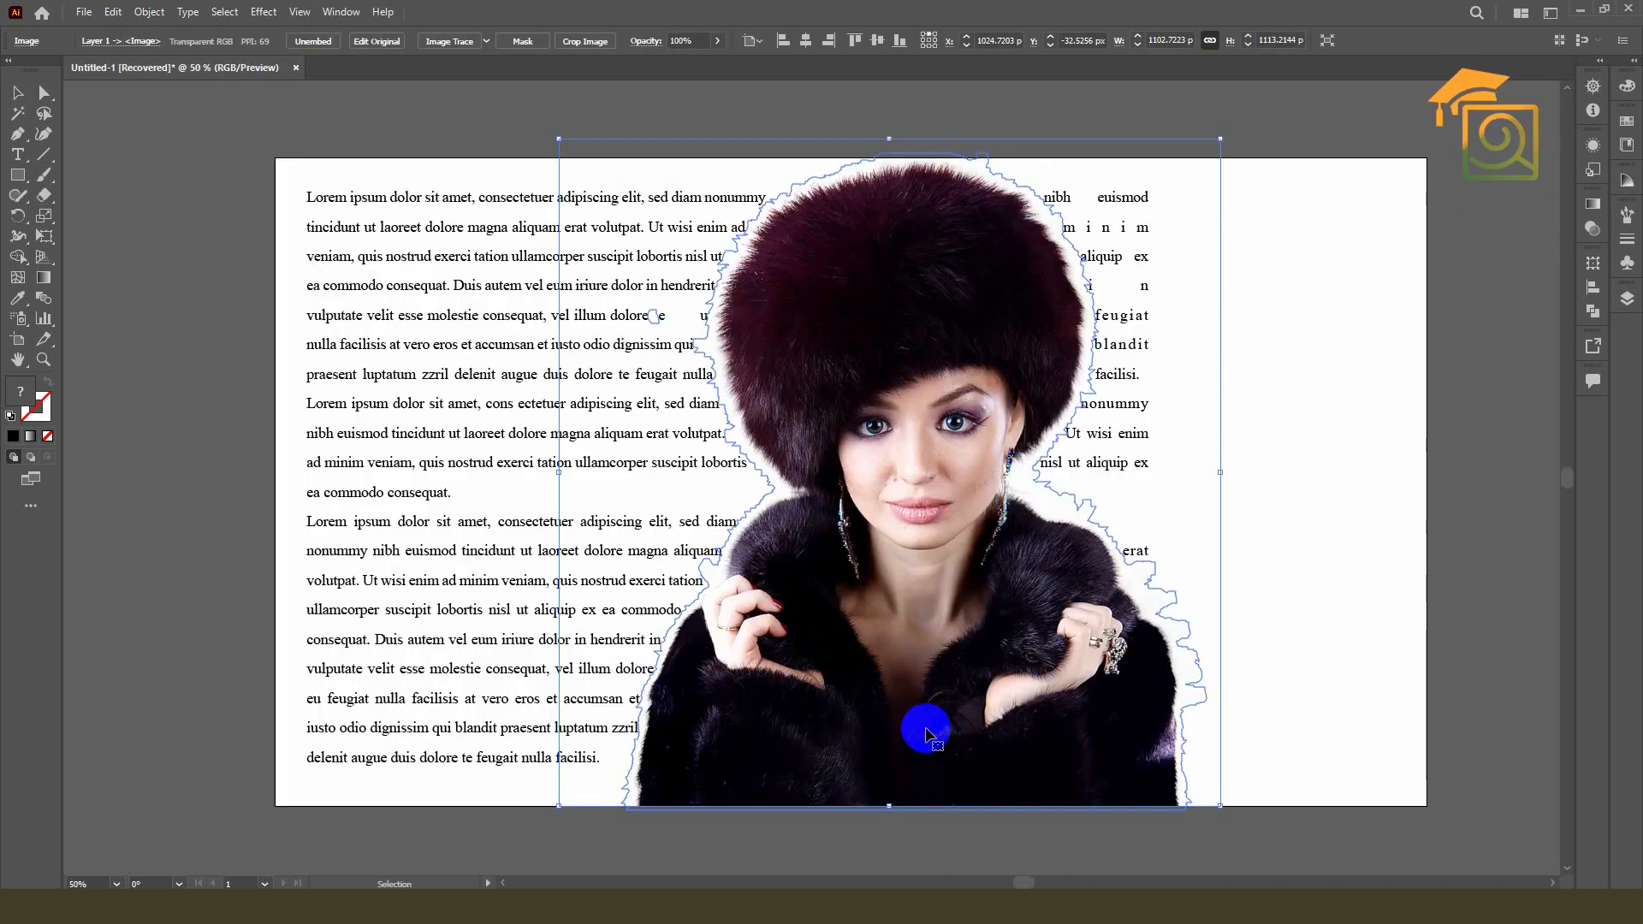
{"action": "left_click_drag", "start_coordinate": [869, 726], "coordinate": [869, 655]}
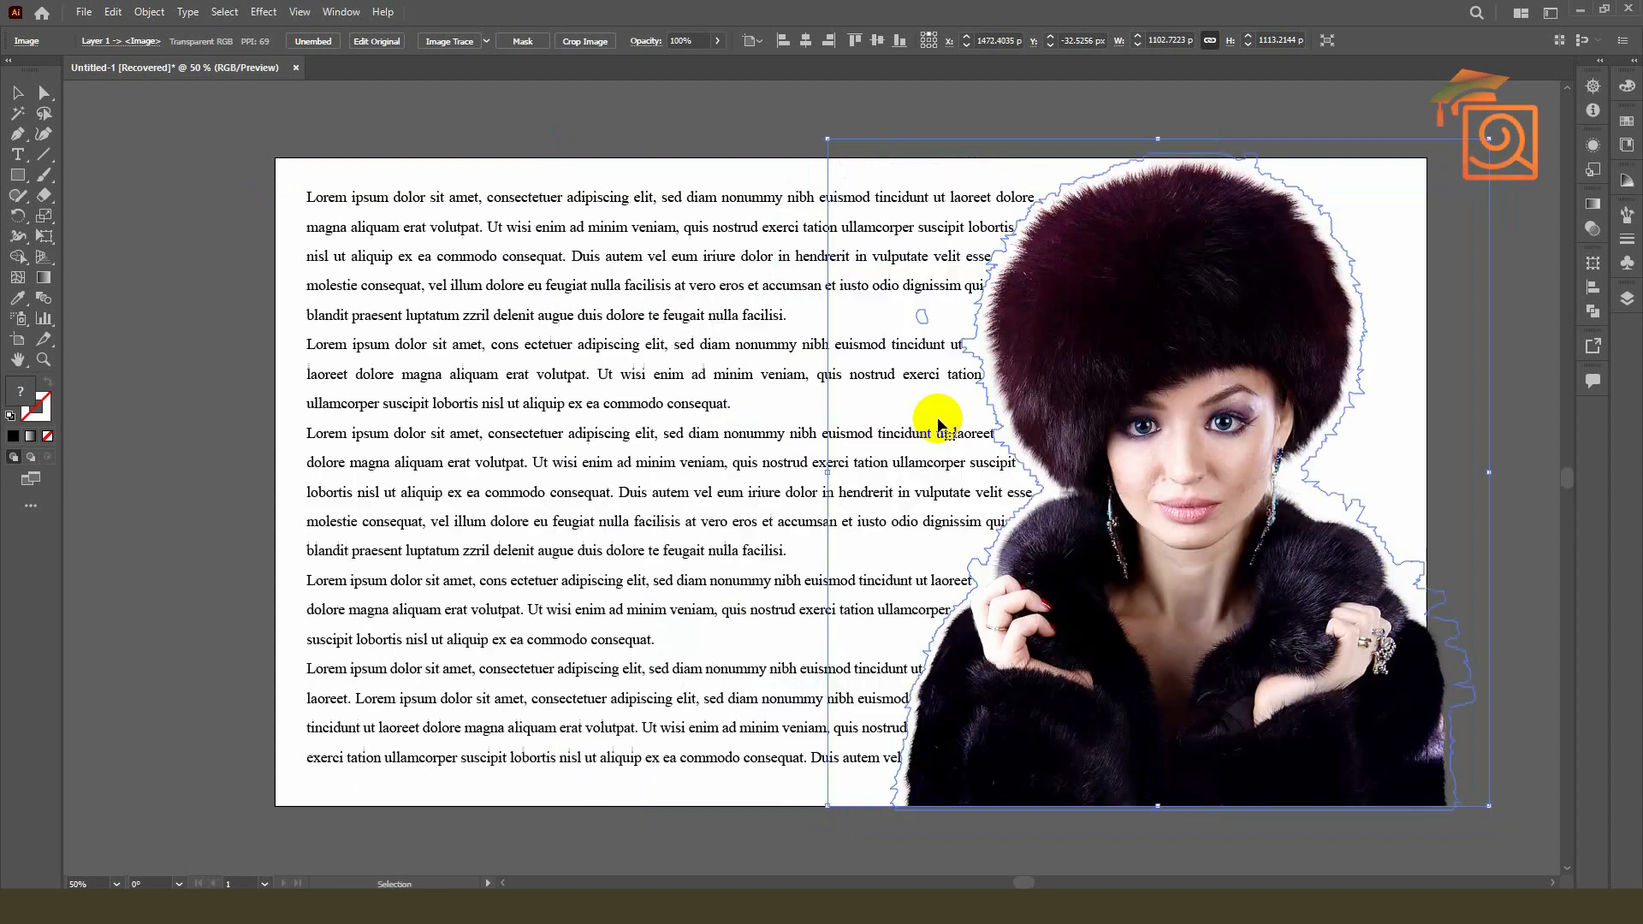
{"action": "left_click", "coordinate": [736, 141]}
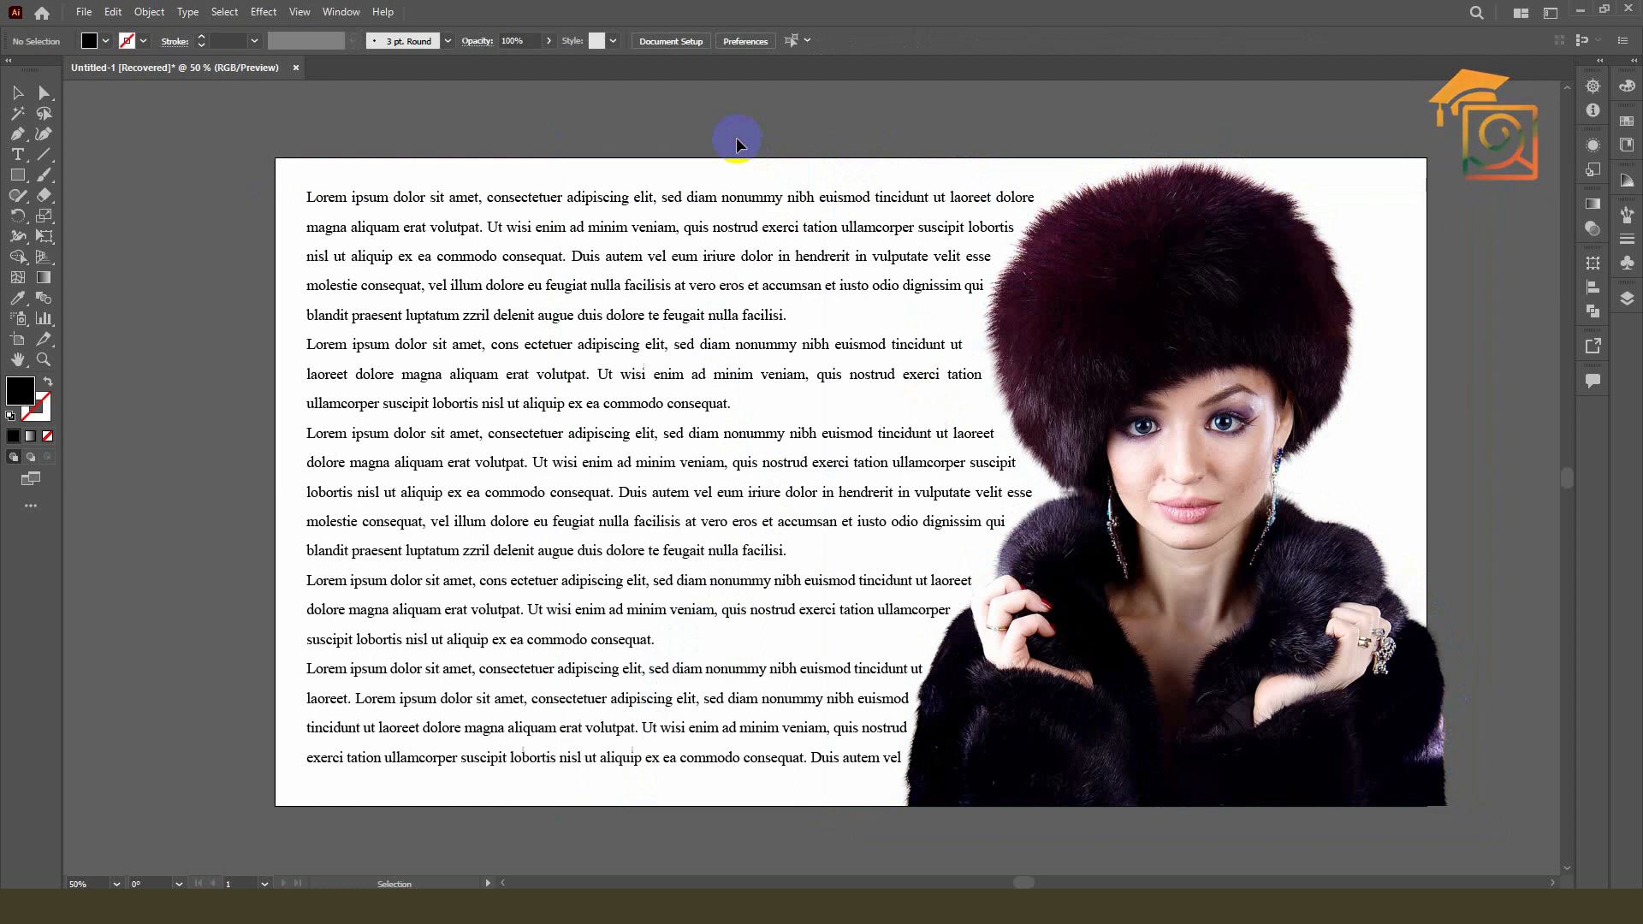
Step: Duplicate the wrapped text and woman's photo together to the empty area to the right of the man's example
{"action": "scroll", "coordinate": [943, 209], "scroll_direction": "down", "scroll_amount": 1}
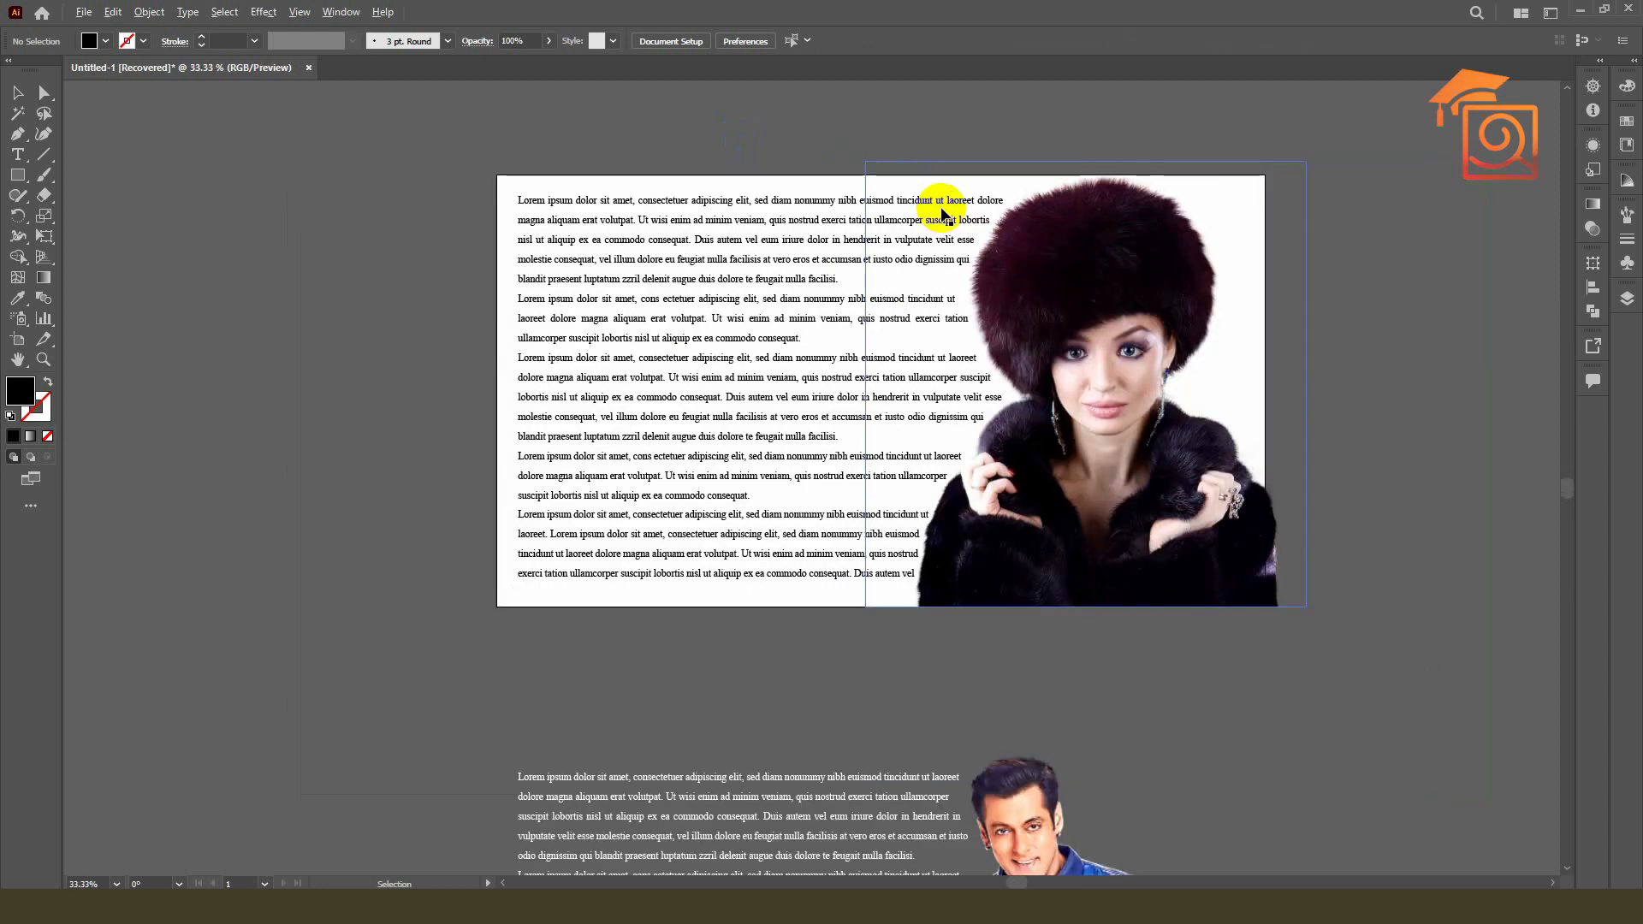
{"action": "scroll", "coordinate": [836, 171], "scroll_direction": "down", "scroll_amount": 2}
{"action": "left_click", "coordinate": [933, 261]}
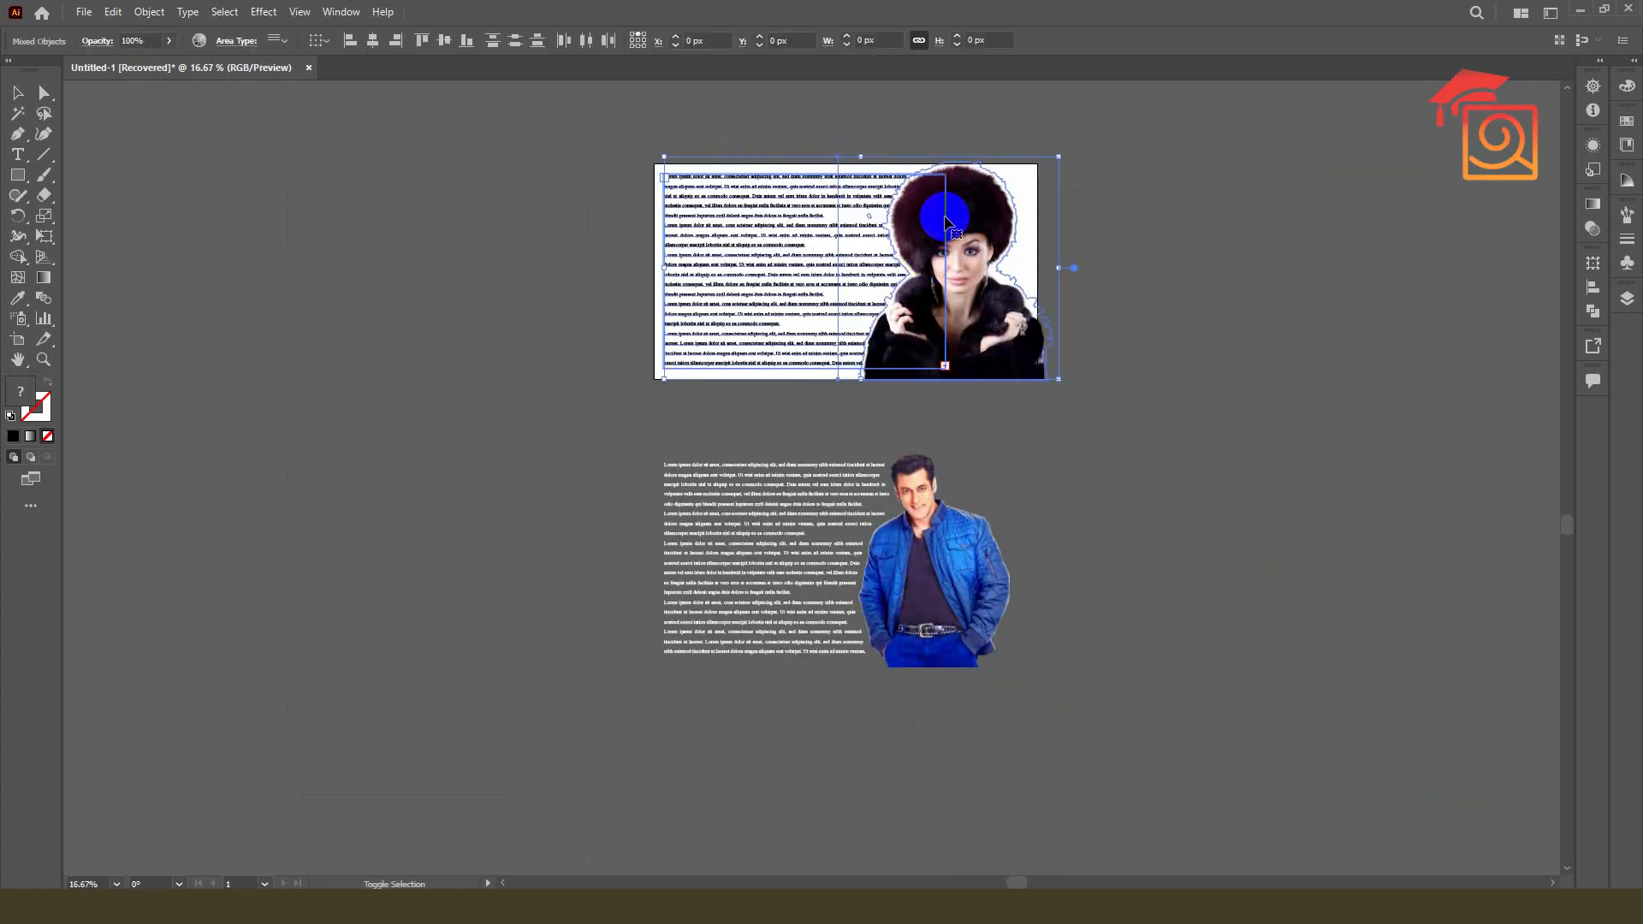
{"action": "left_click_drag", "start_coordinate": [980, 268], "coordinate": [1361, 505]}
Step: Delete the woman's photo from the artboard and release the text wrap on the remaining text frame
{"action": "left_click", "coordinate": [951, 216]}
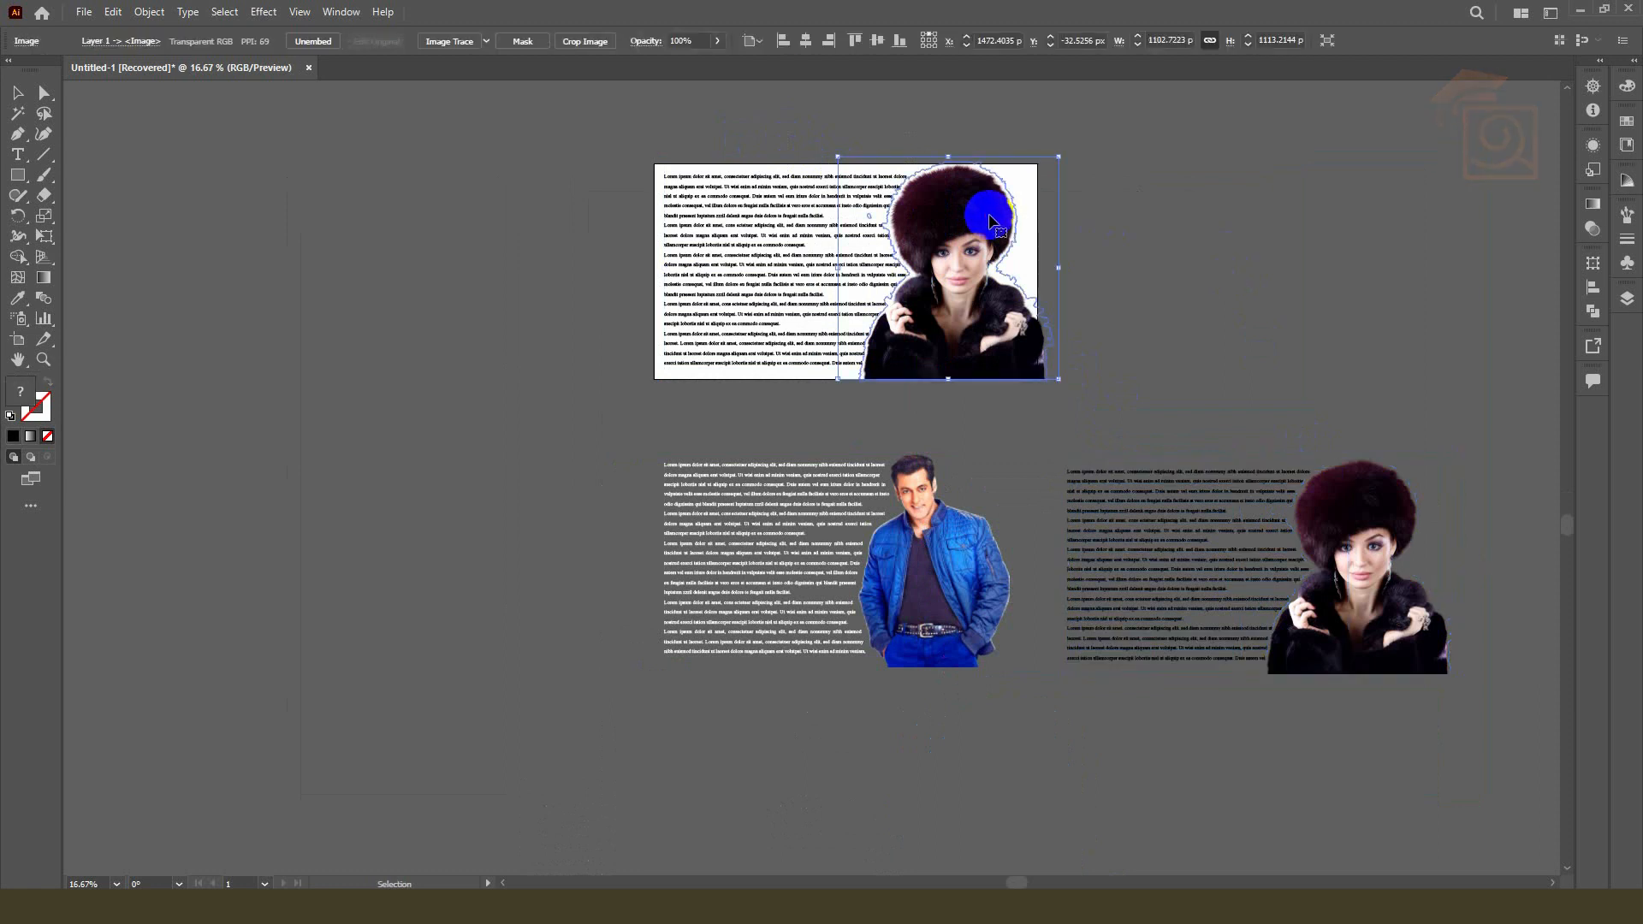
{"action": "key", "text": "Delete"}
{"action": "left_click", "coordinate": [870, 209]}
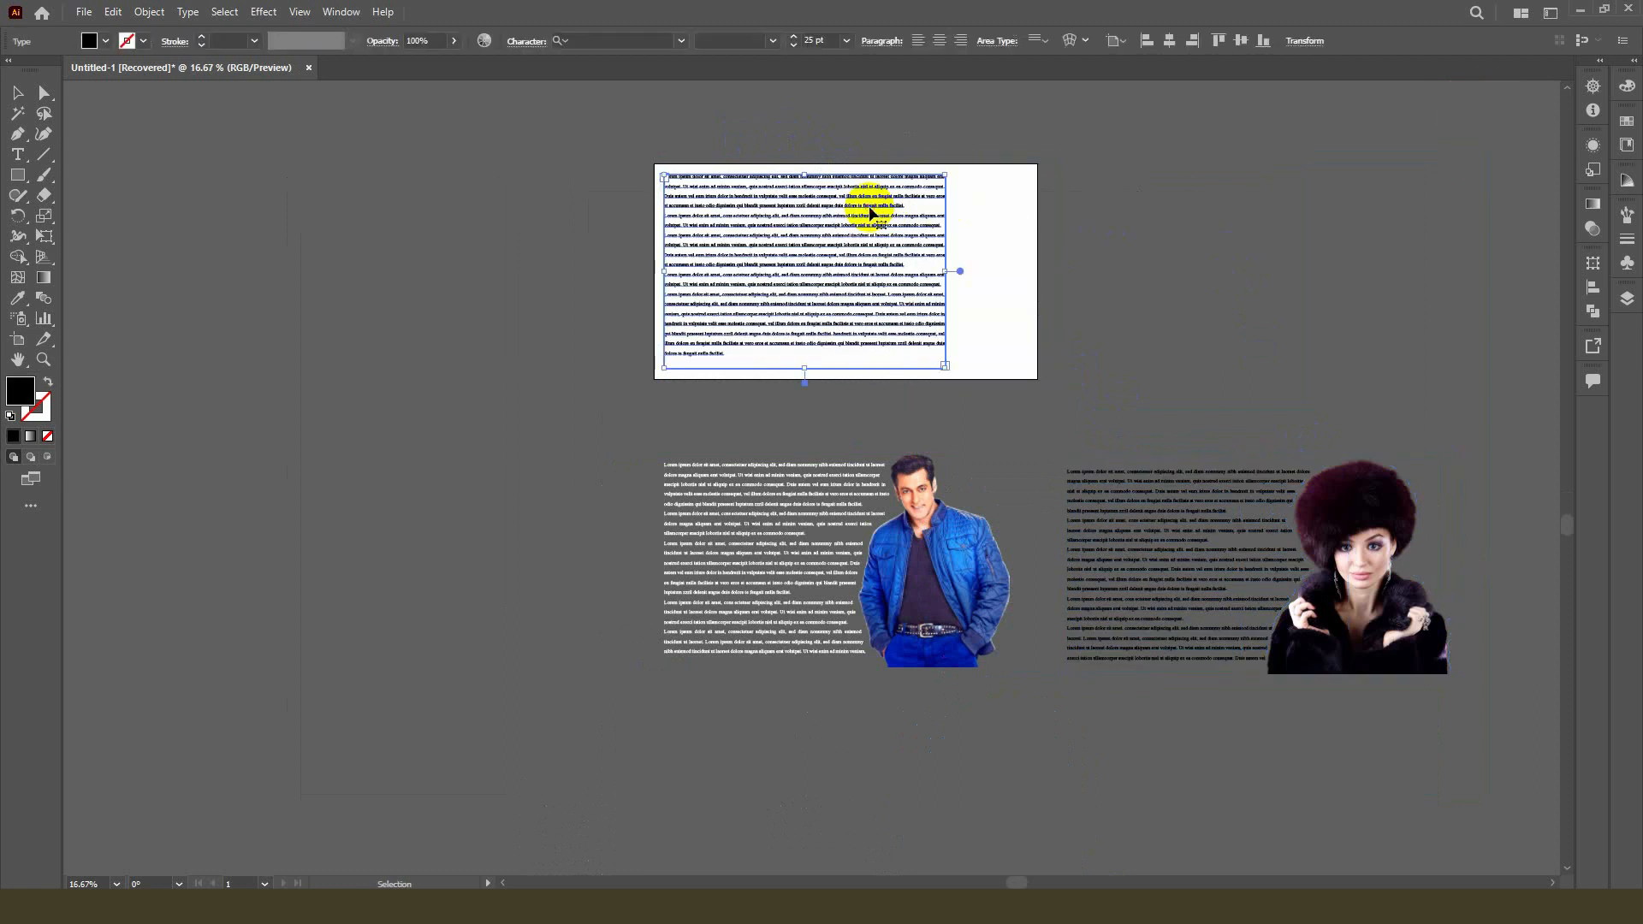
{"action": "left_click", "coordinate": [145, 11]}
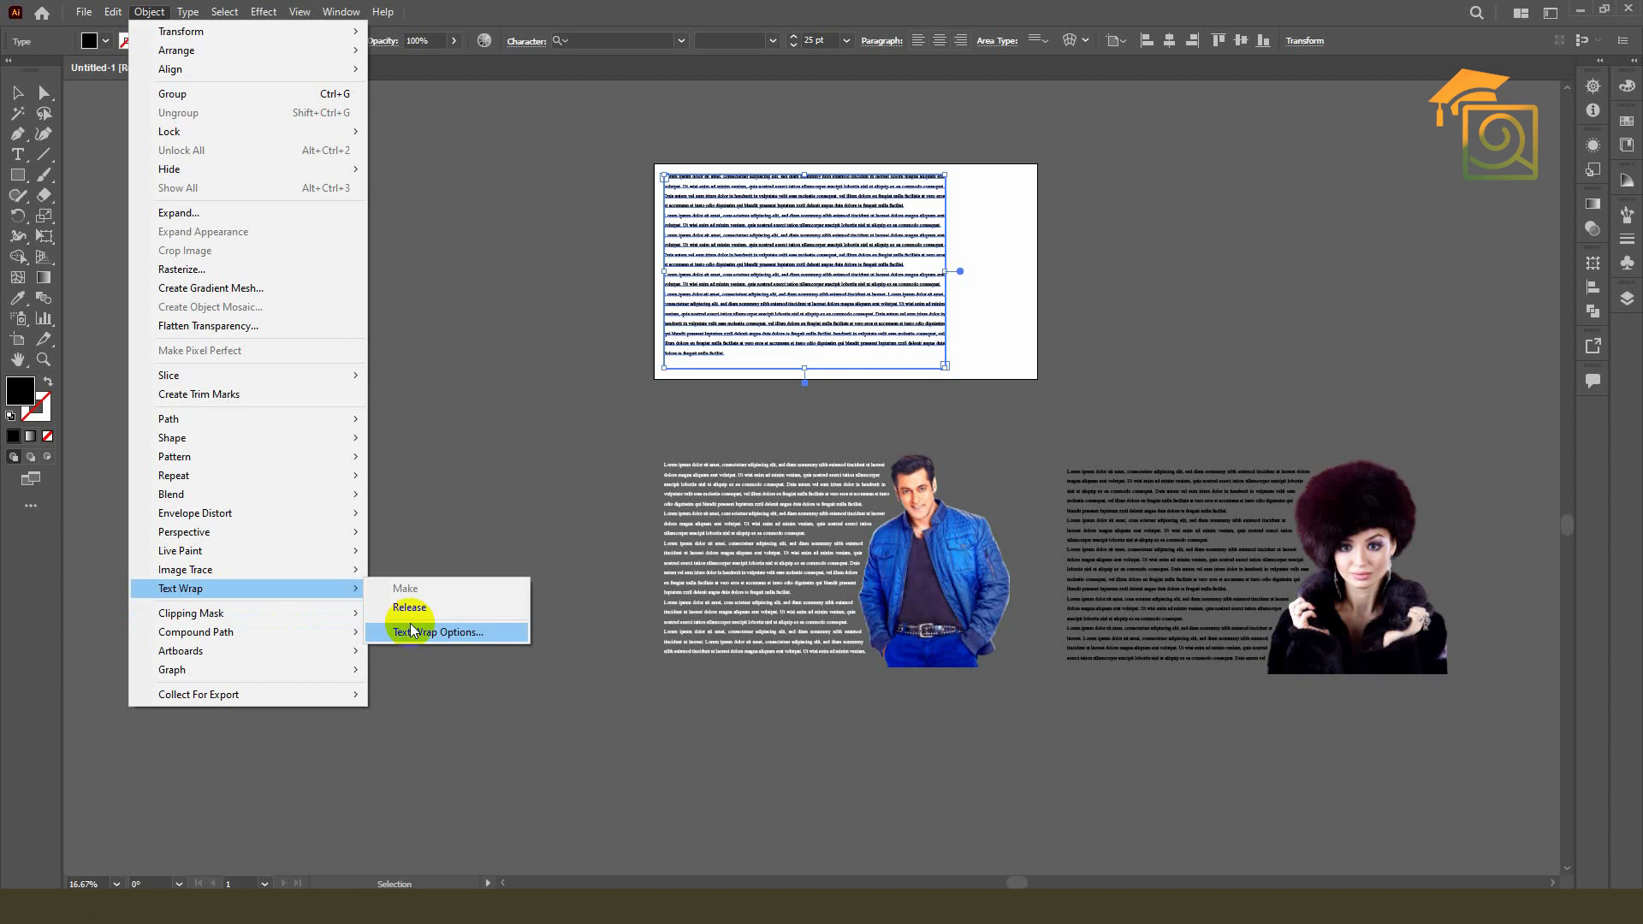
{"action": "left_click", "coordinate": [415, 605]}
{"action": "left_click", "coordinate": [993, 213]}
Step: Widen the text frame to nearly the full artboard width, reduce its height, and move it slightly down and right
{"action": "scroll", "coordinate": [931, 215], "scroll_direction": "up", "scroll_amount": 2}
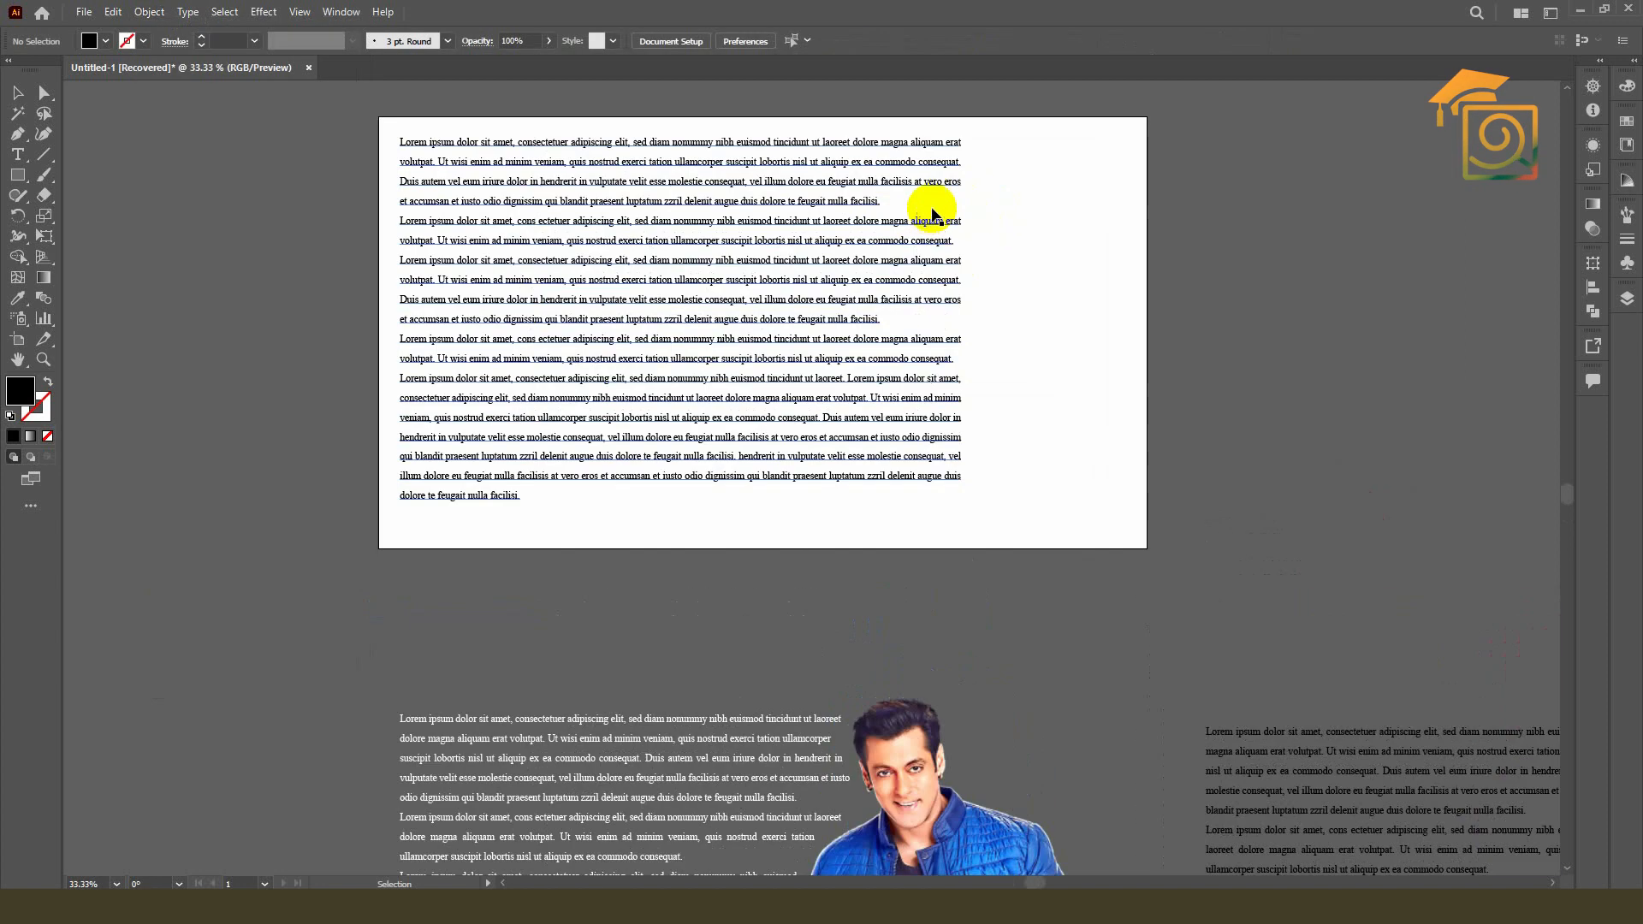
{"action": "left_click", "coordinate": [938, 205]}
{"action": "left_click_drag", "start_coordinate": [961, 523], "coordinate": [1103, 484]}
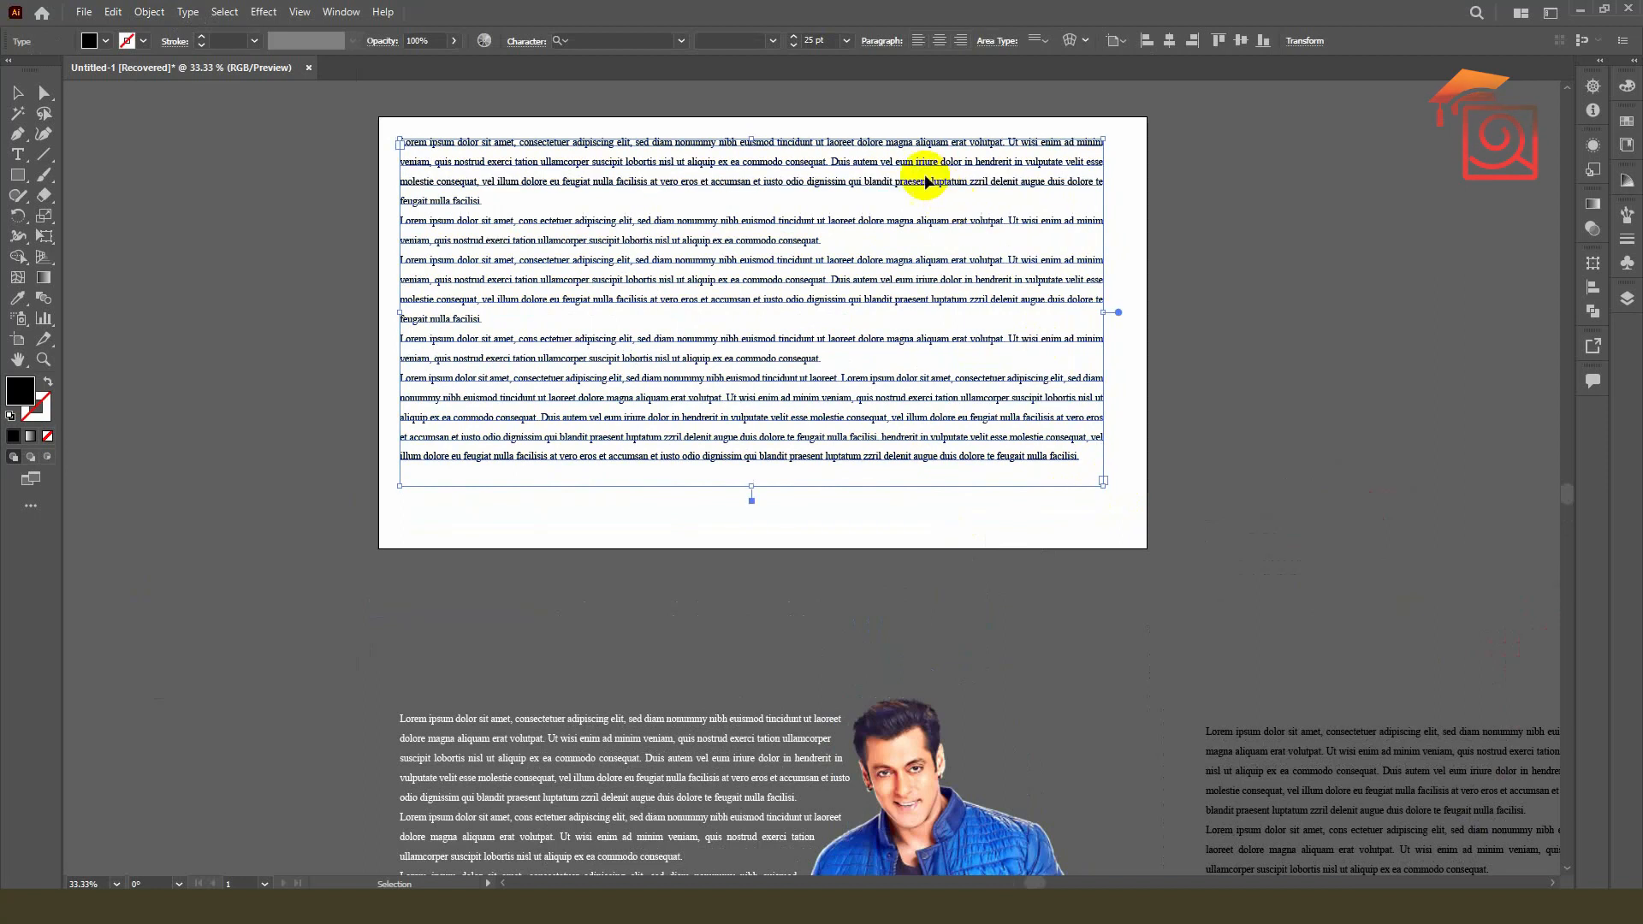
{"action": "left_click_drag", "start_coordinate": [907, 147], "coordinate": [942, 216]}
{"action": "left_click", "coordinate": [1275, 265]}
{"action": "left_click", "coordinate": [923, 177]}
Step: Switch to File Explorer, place clipart1151839.png and the flying Super Mario PNG together on the artboard, and embed them
{"action": "left_click", "coordinate": [1108, 898]}
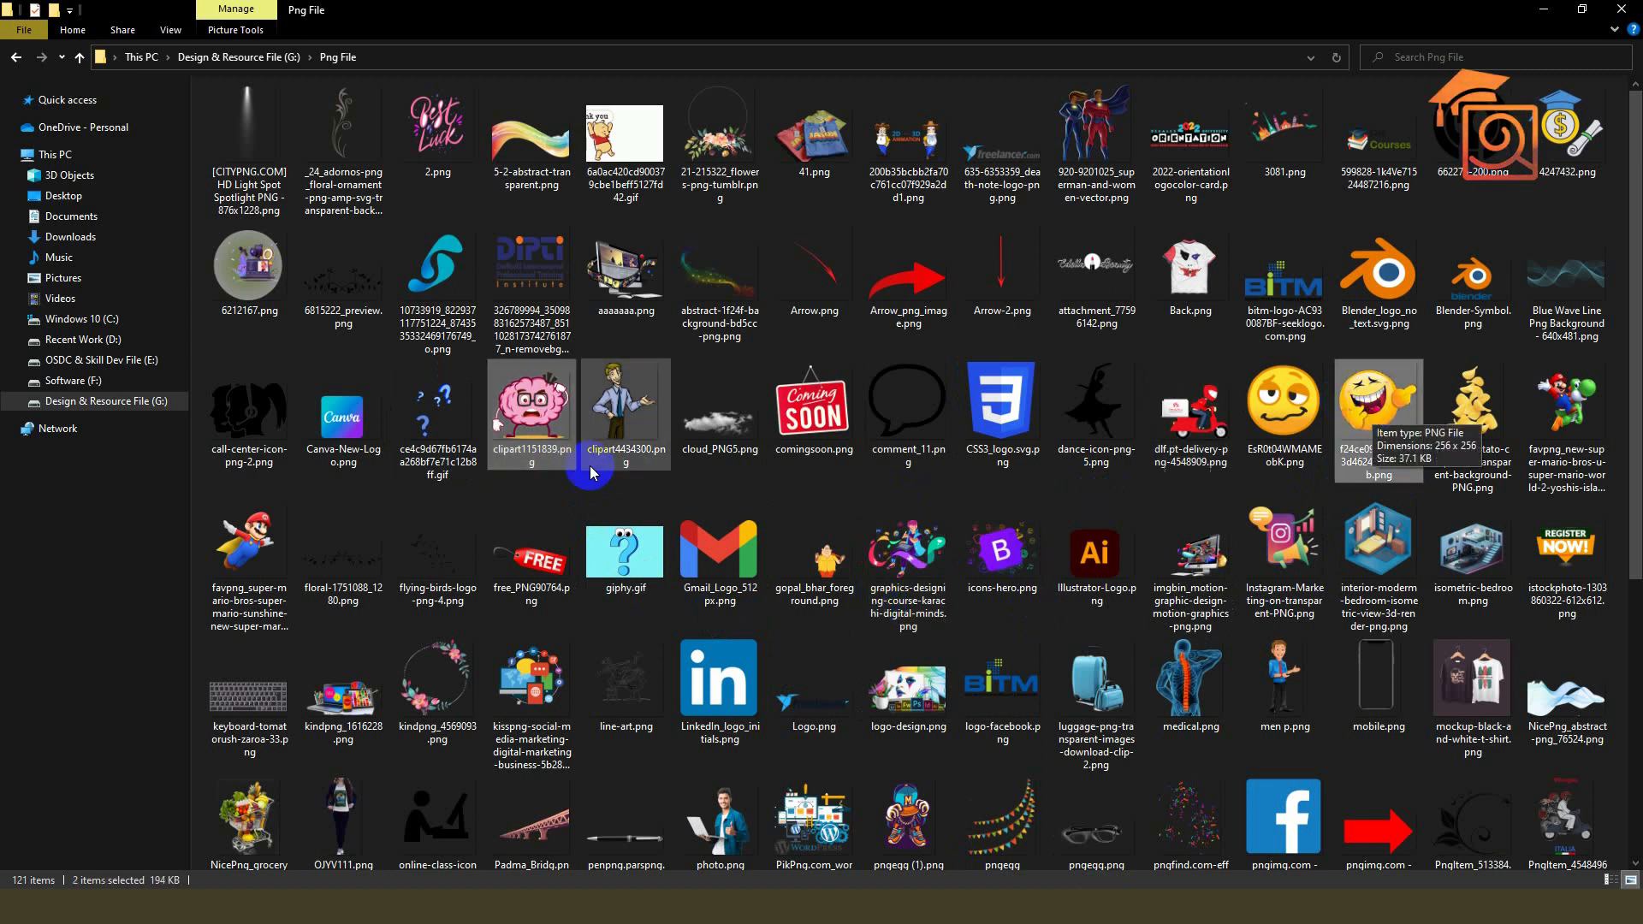
{"action": "left_click", "coordinate": [557, 408]}
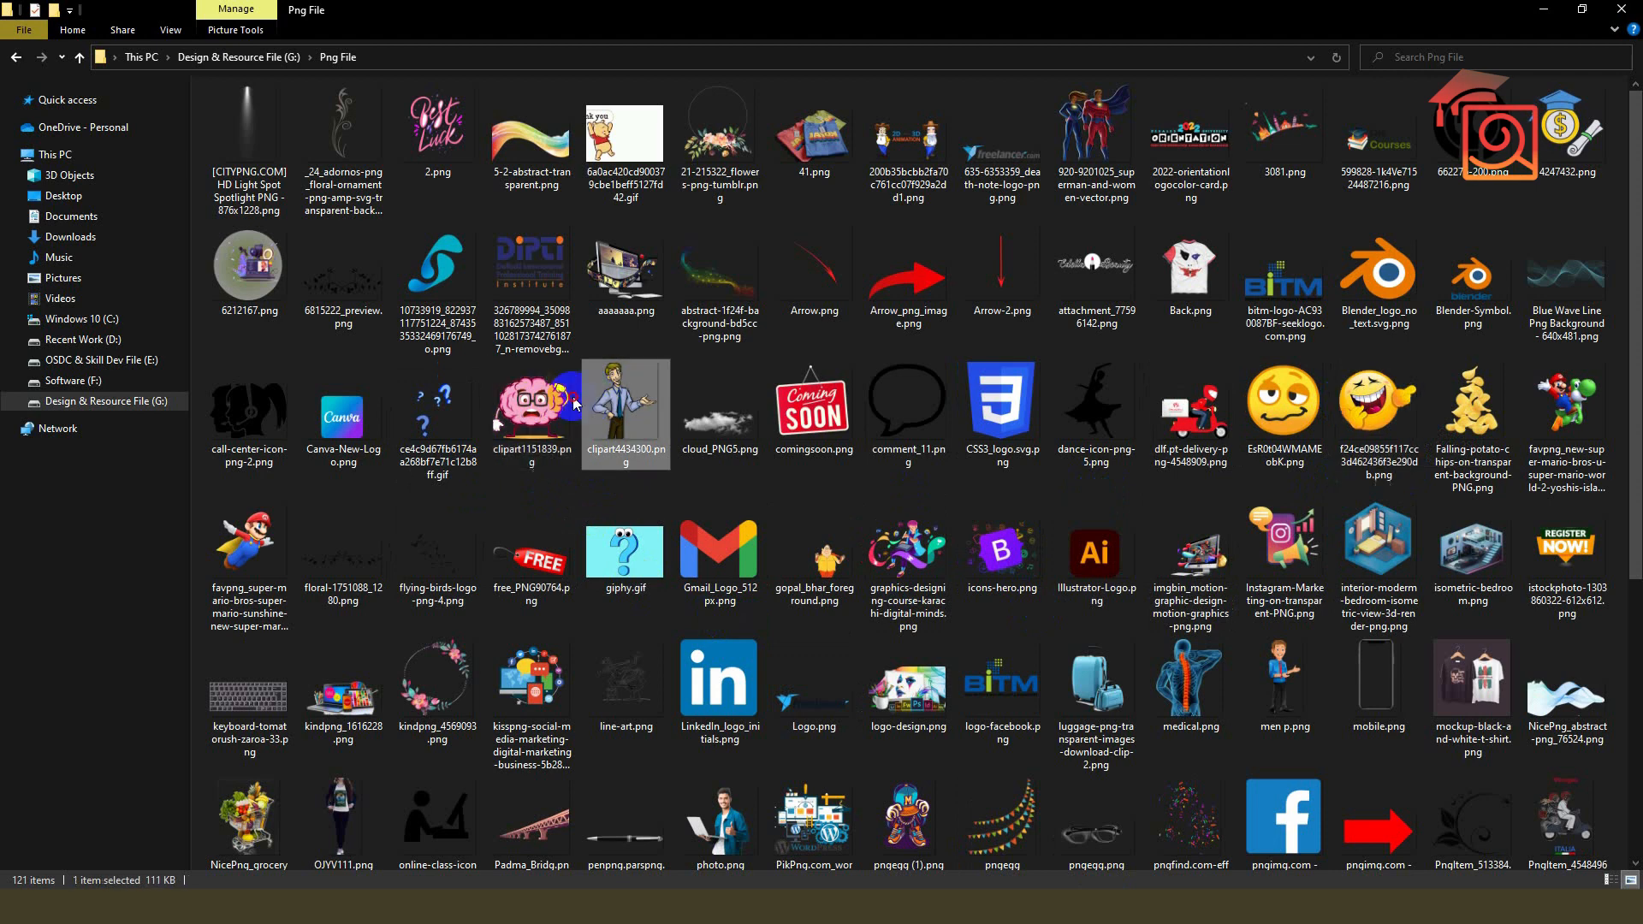
{"action": "left_click", "coordinate": [274, 531], "text": "ctrl"}
{"action": "left_click_drag", "start_coordinate": [273, 530], "coordinate": [840, 351]}
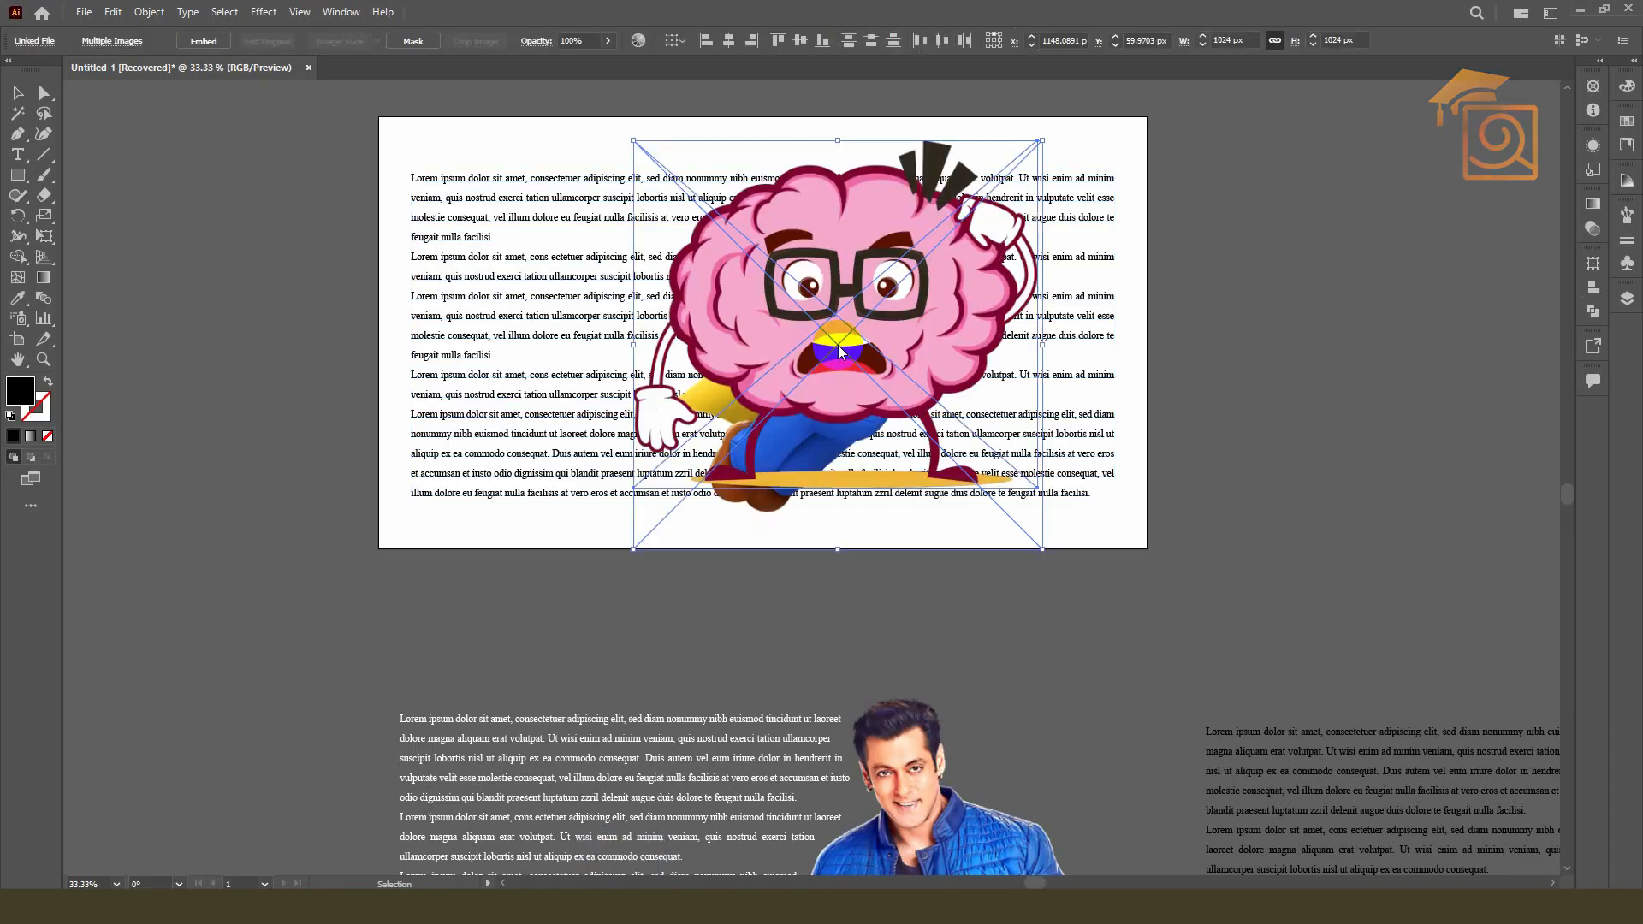
{"action": "left_click", "coordinate": [210, 47]}
Step: Scale both images down to about 440 px wide, with the brain at the text's upper-right corner and Mario at its lower-left
{"action": "left_click_drag", "start_coordinate": [1042, 139], "coordinate": [1027, 263]}
{"action": "left_click", "coordinate": [1318, 326]}
{"action": "left_click_drag", "start_coordinate": [666, 467], "coordinate": [494, 430]}
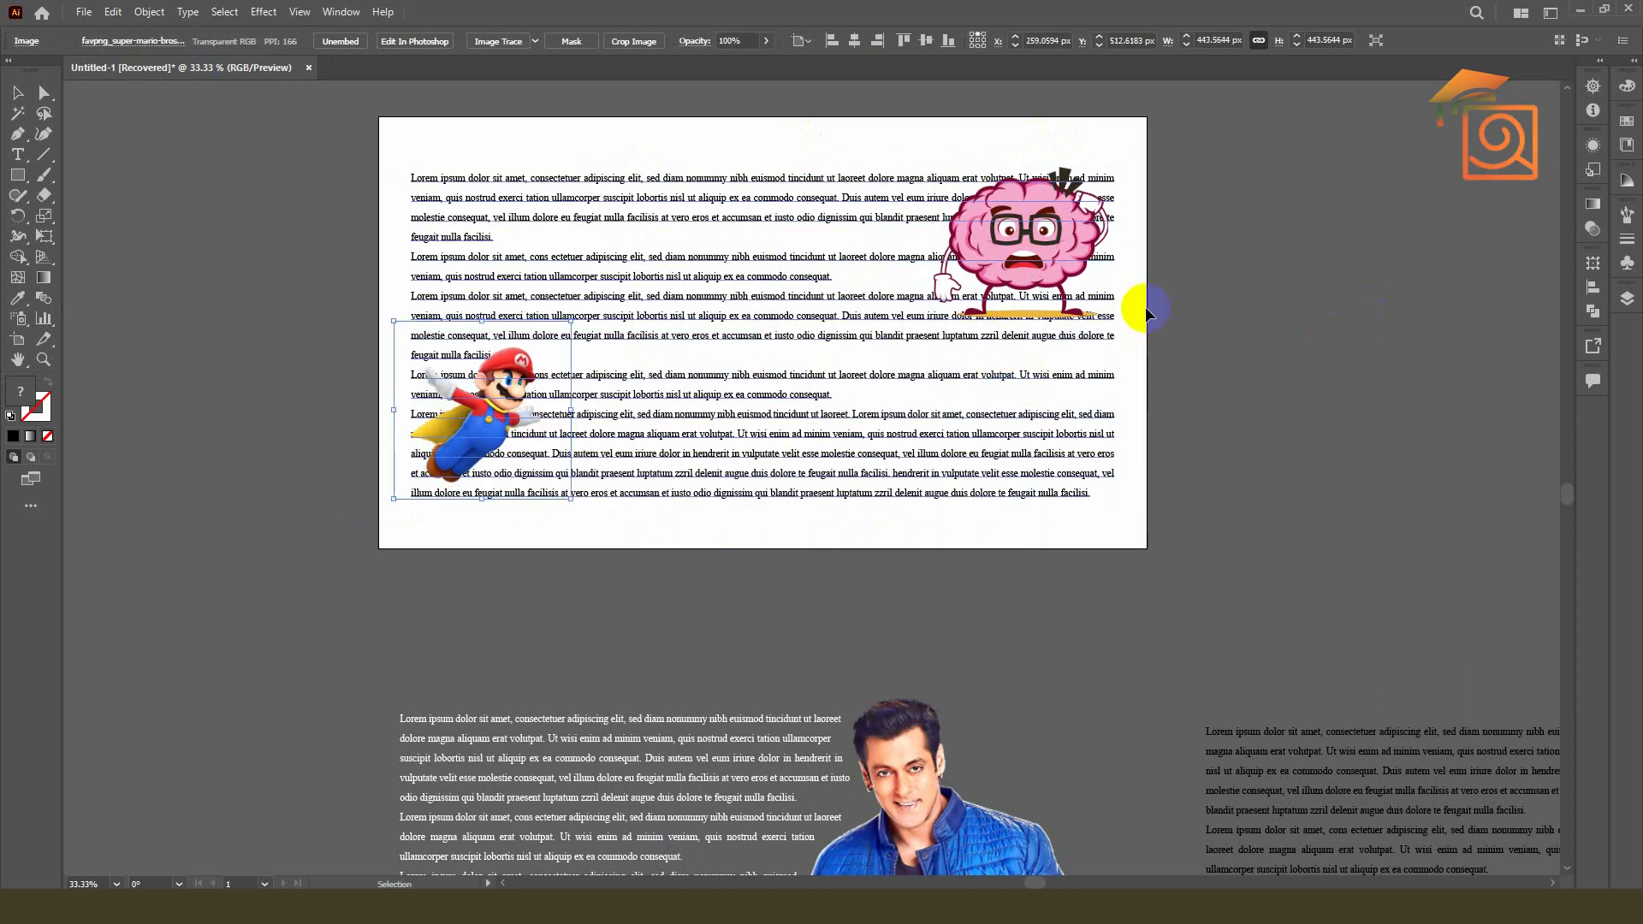
{"action": "left_click", "coordinate": [1349, 231]}
Step: Select the text frame, Mario and brain images together and apply Text Wrap, accepting wrapping around all selected objects
{"action": "scroll", "coordinate": [598, 257], "scroll_direction": "up", "scroll_amount": 1}
{"action": "scroll", "coordinate": [609, 404], "scroll_direction": "down", "scroll_amount": 1}
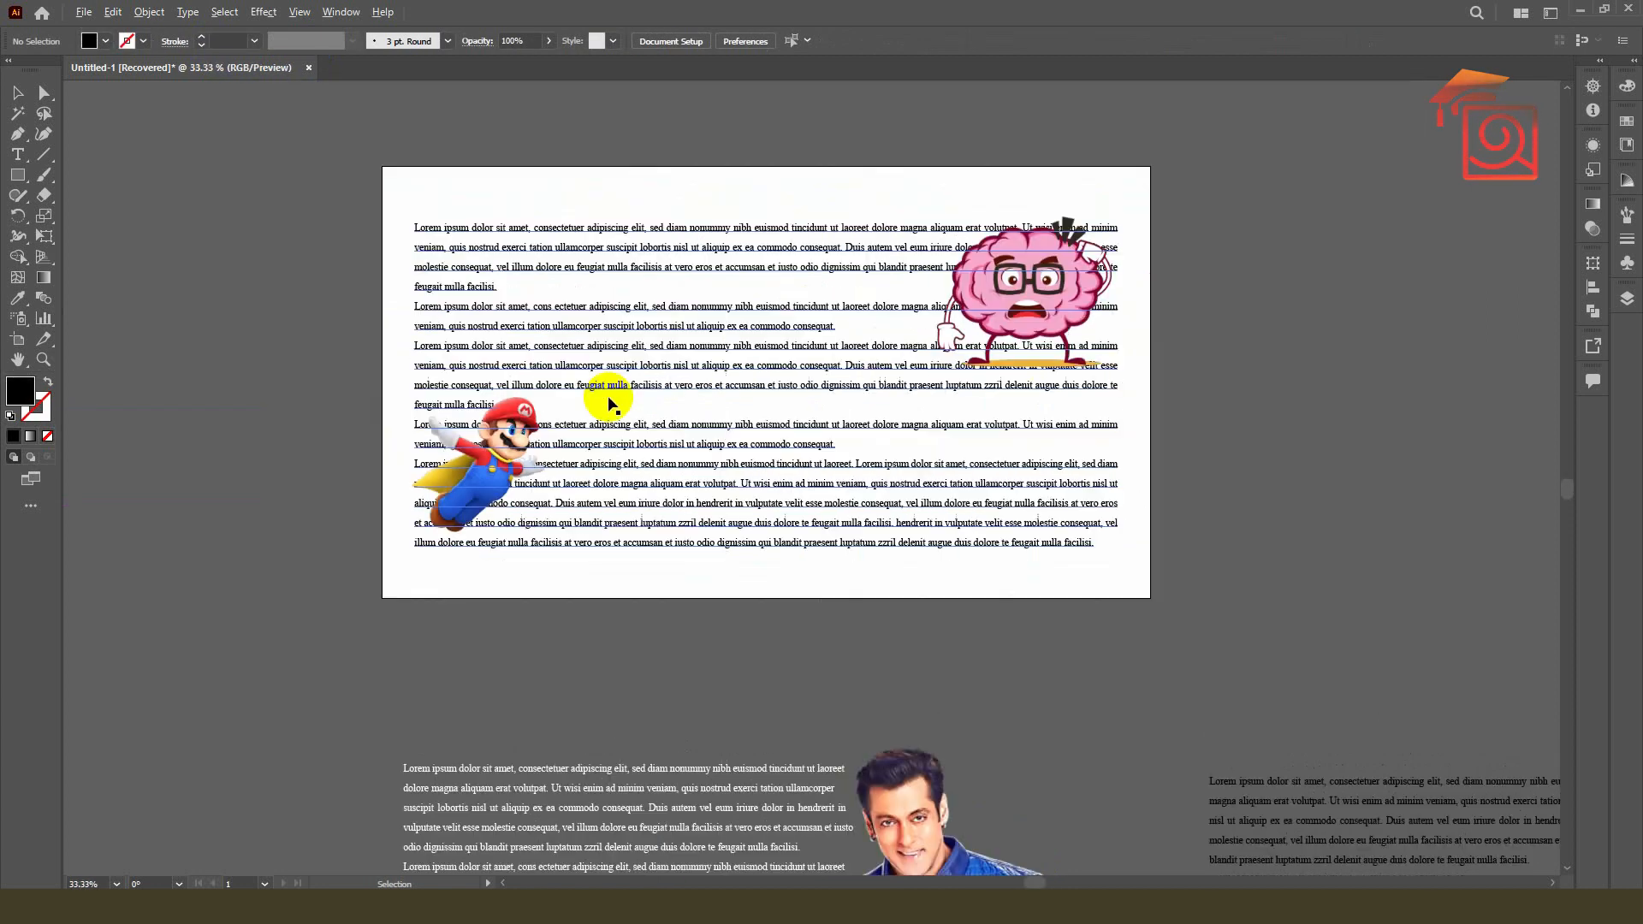
{"action": "left_click_drag", "start_coordinate": [489, 528], "coordinate": [500, 538]}
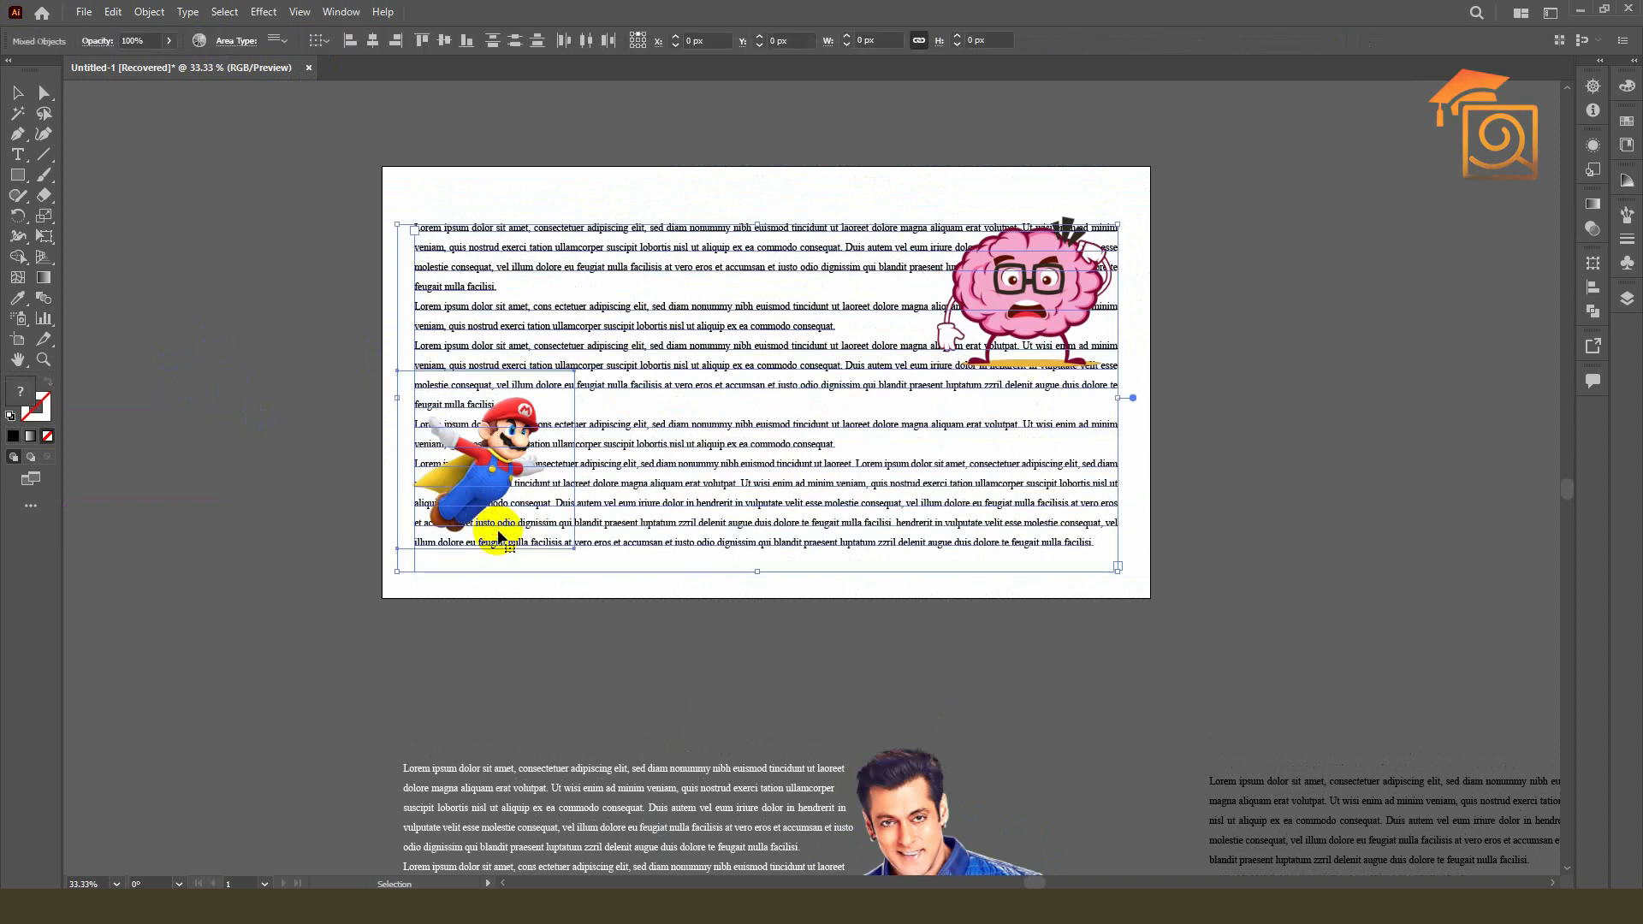
{"action": "left_click_drag", "start_coordinate": [374, 154], "coordinate": [1018, 572]}
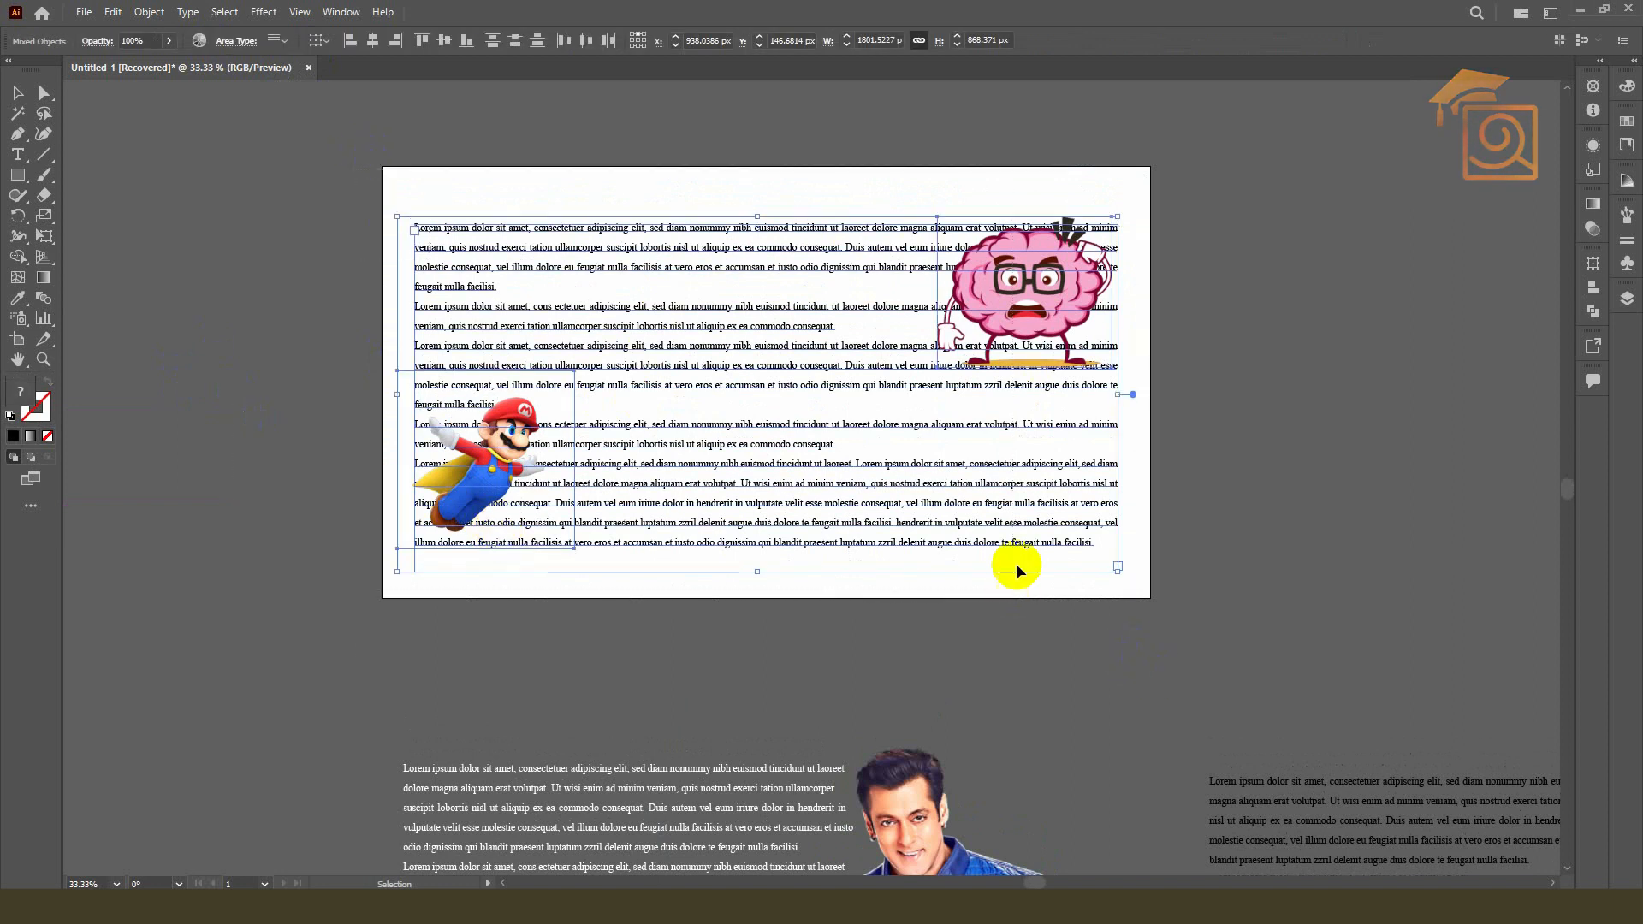
{"action": "left_click", "coordinate": [157, 17]}
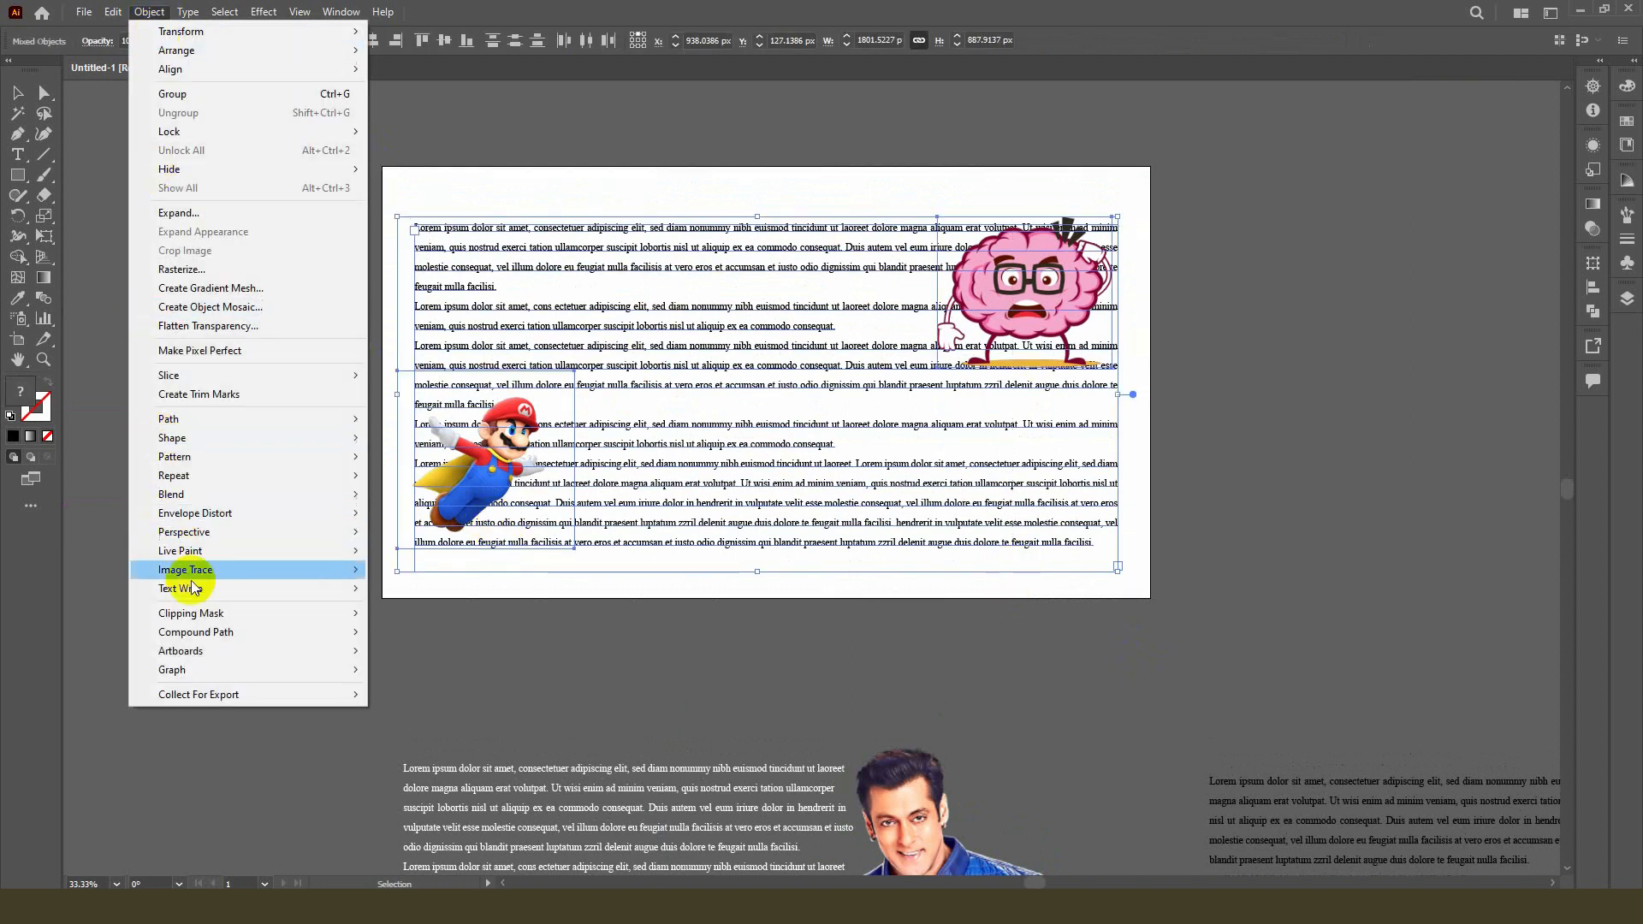
{"action": "mouse_move", "coordinate": [234, 586]}
{"action": "left_click", "coordinate": [406, 589]}
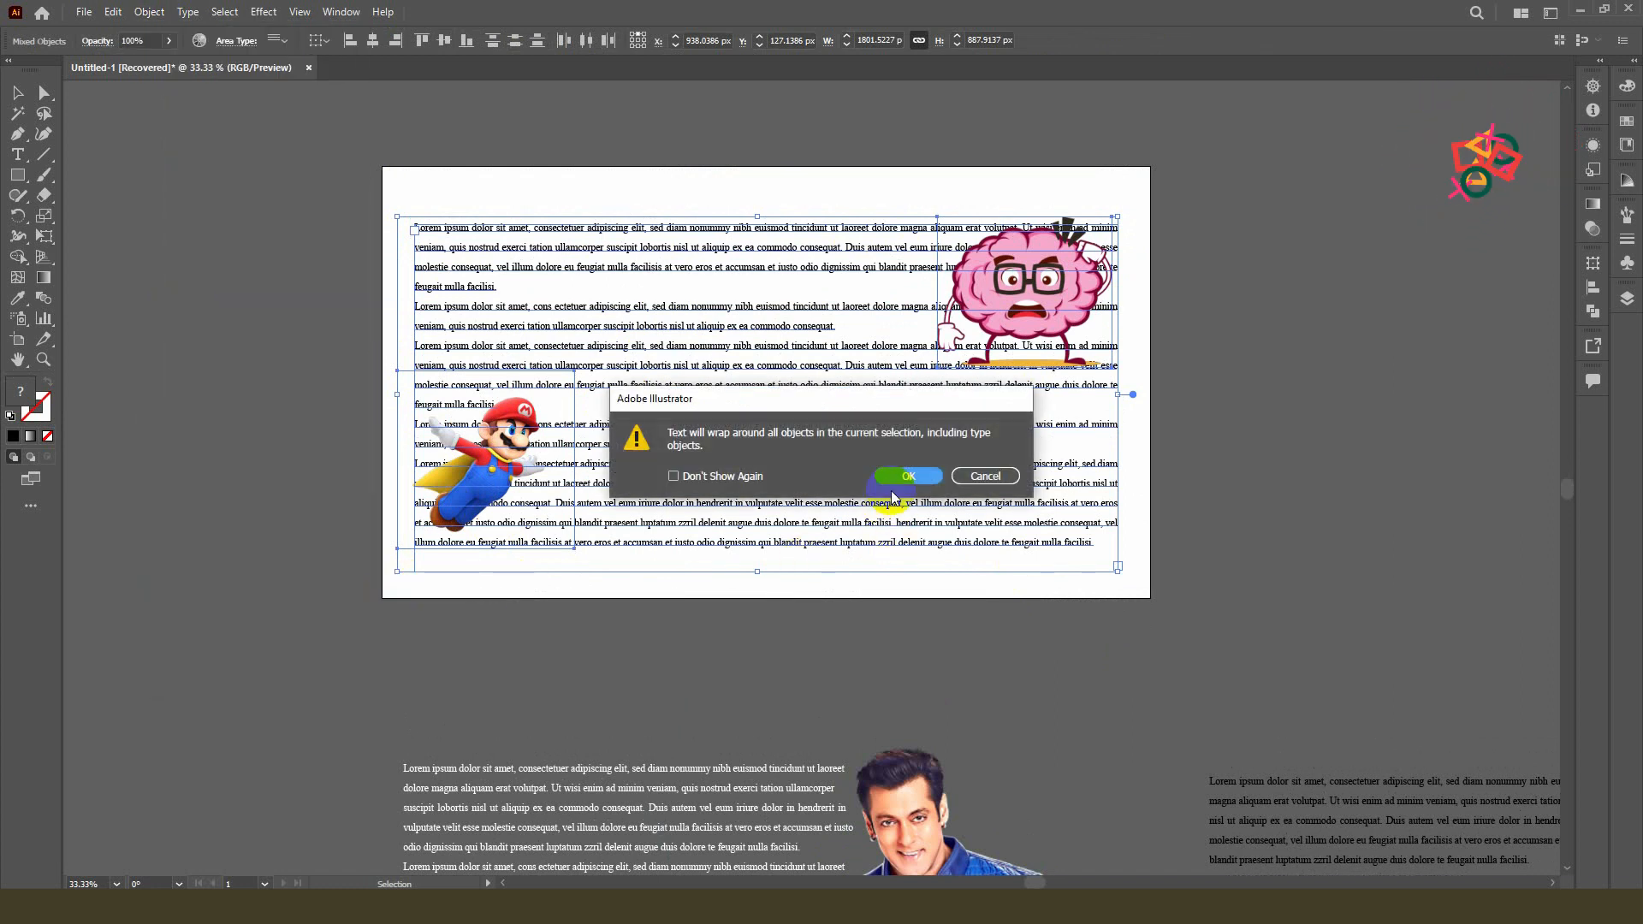
{"action": "left_click", "coordinate": [942, 476]}
{"action": "left_click", "coordinate": [1272, 294]}
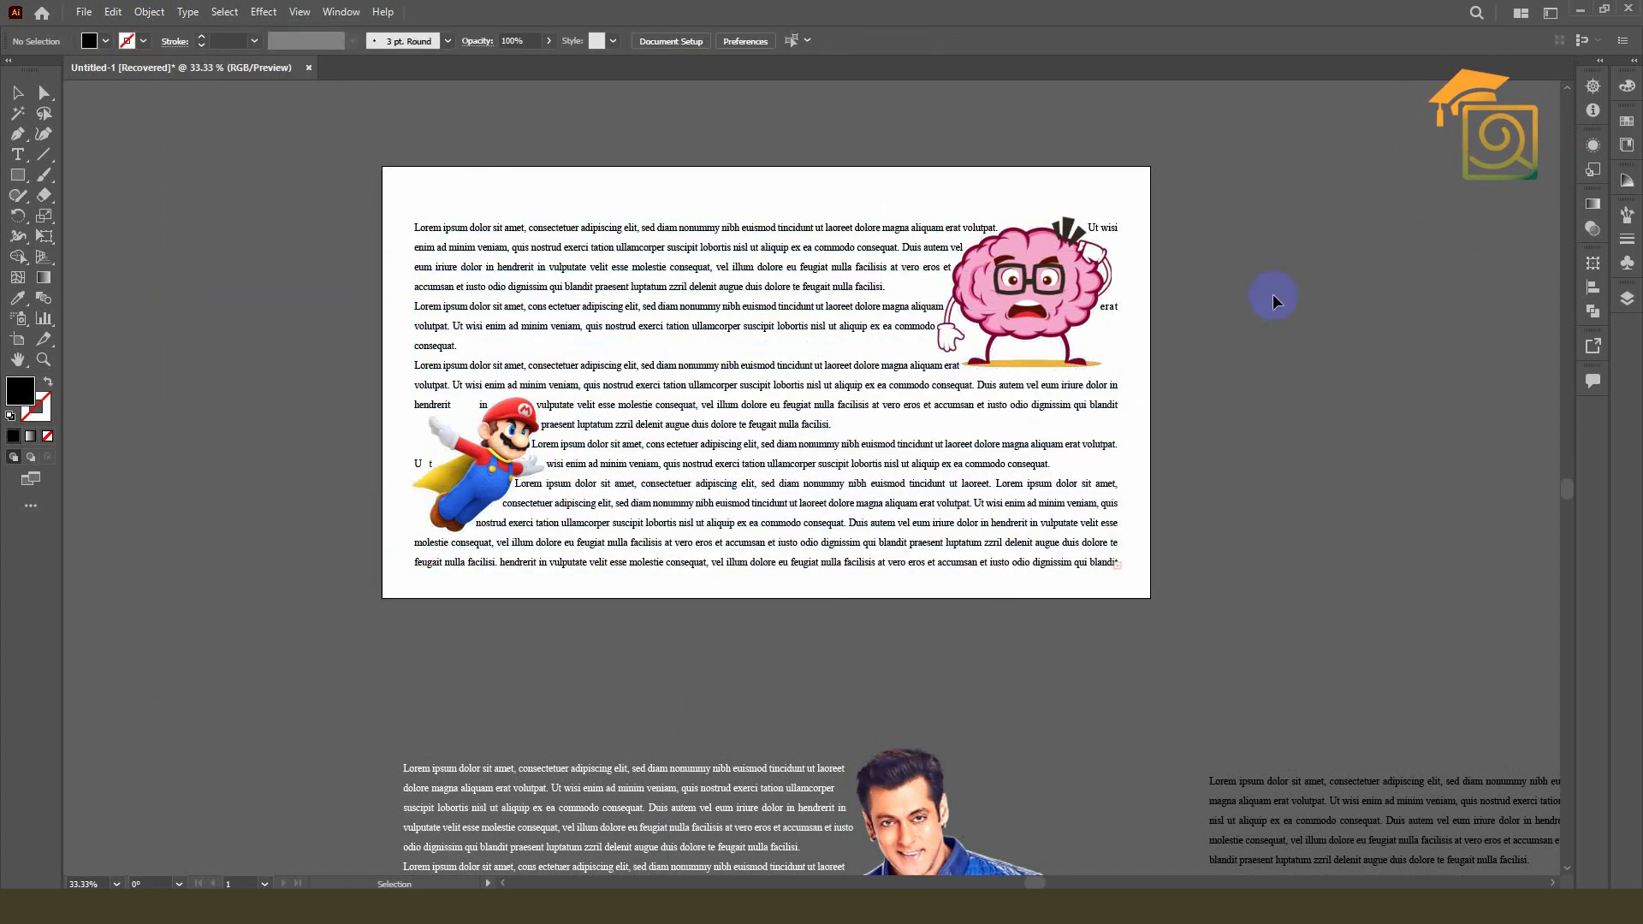
Step: Enlarge the brain image to about 476 by 409 px and shift it slightly toward the artboard's right edge
{"action": "left_click", "coordinate": [1097, 291]}
{"action": "left_click_drag", "start_coordinate": [1113, 217], "coordinate": [1127, 199]}
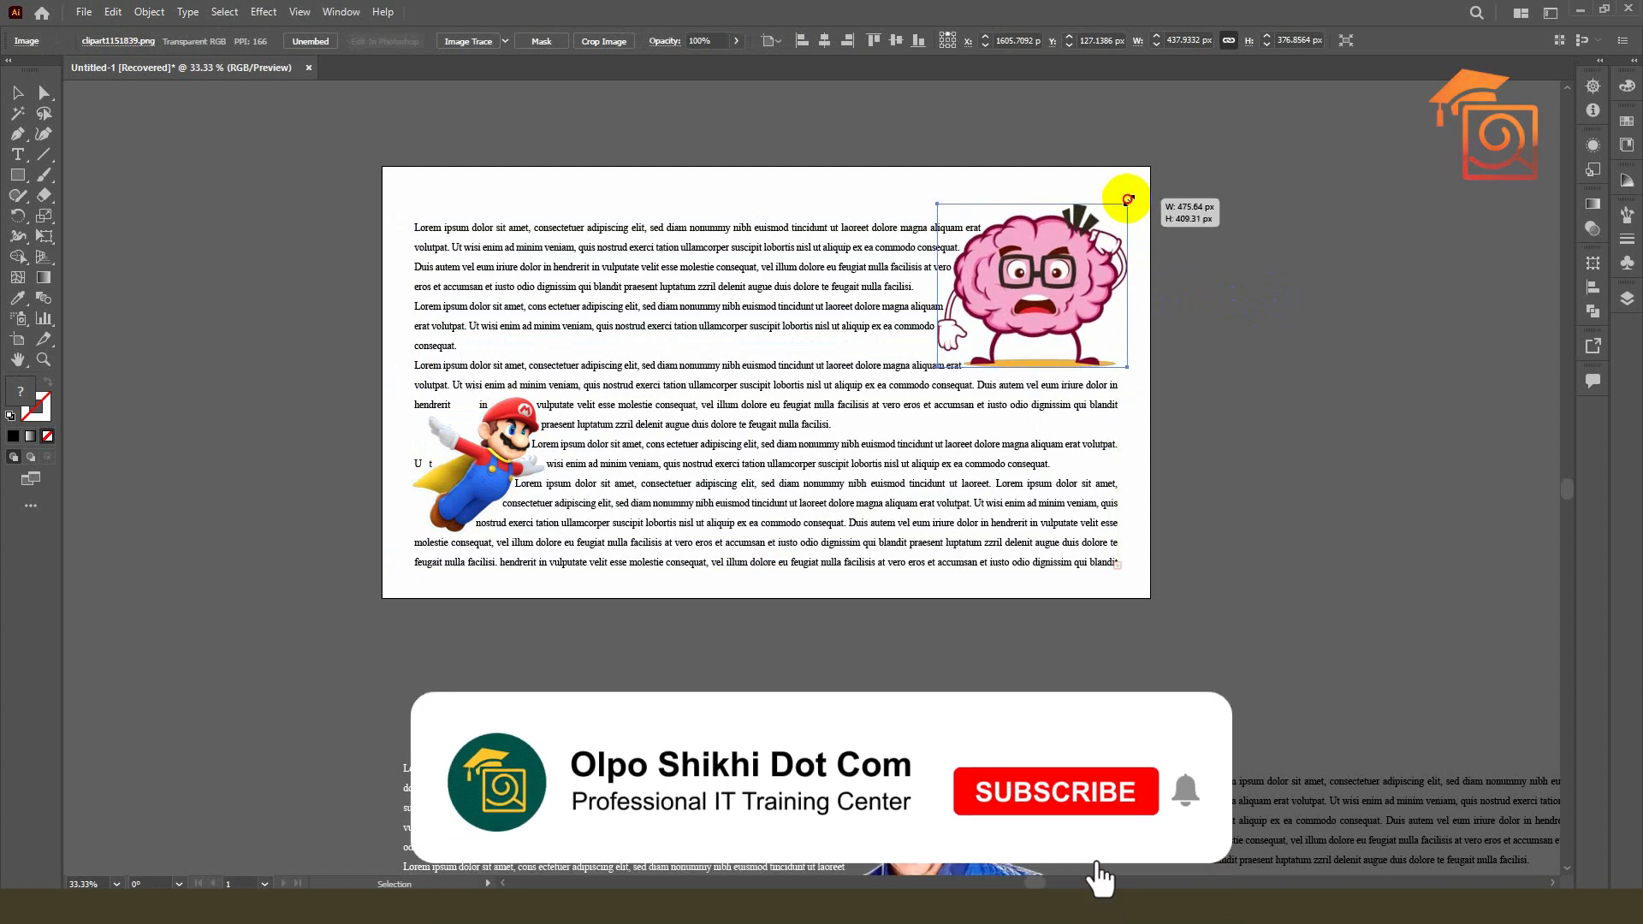
{"action": "left_click_drag", "start_coordinate": [1033, 283], "coordinate": [1039, 291]}
{"action": "key", "text": "ctrl+z"}
{"action": "left_click_drag", "start_coordinate": [1038, 291], "coordinate": [1046, 291]}
{"action": "left_click", "coordinate": [1210, 322]}
Step: Move the Mario image to the artboard's lower-left corner and enlarge it to about 508 by 508 px
{"action": "left_click_drag", "start_coordinate": [453, 501], "coordinate": [437, 543]}
{"action": "left_click_drag", "start_coordinate": [560, 421], "coordinate": [586, 394]}
Step: Increase the text wrap offset around the Mario image
{"action": "scroll", "coordinate": [498, 501], "scroll_direction": "up", "scroll_amount": 1}
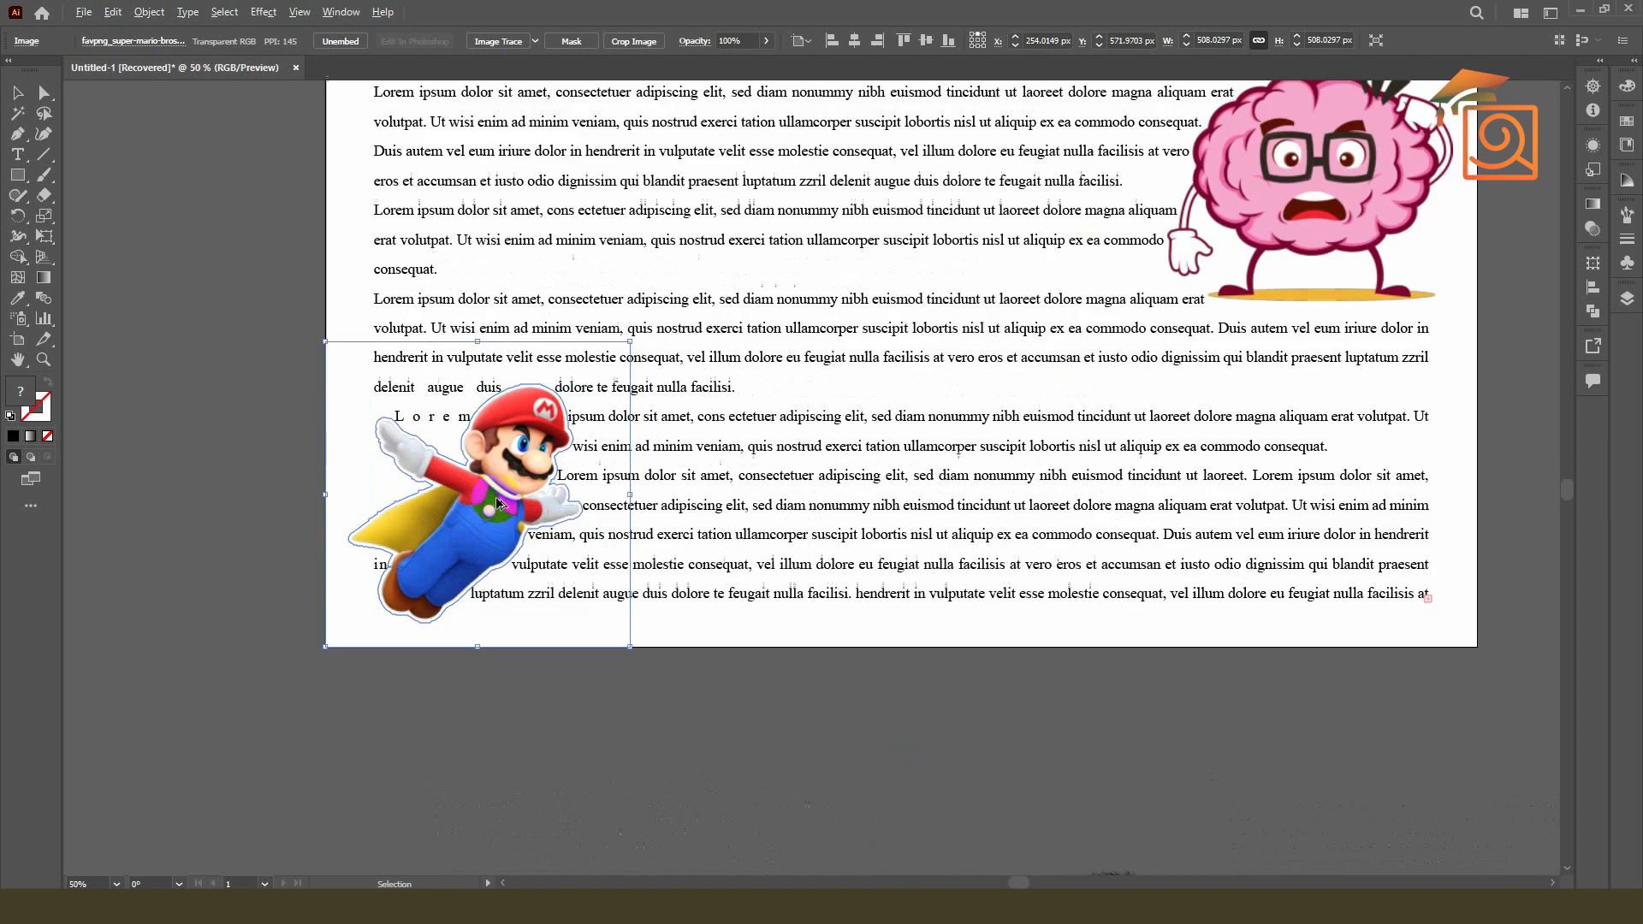
{"action": "left_click", "coordinate": [158, 17]}
{"action": "mouse_move", "coordinate": [202, 588]}
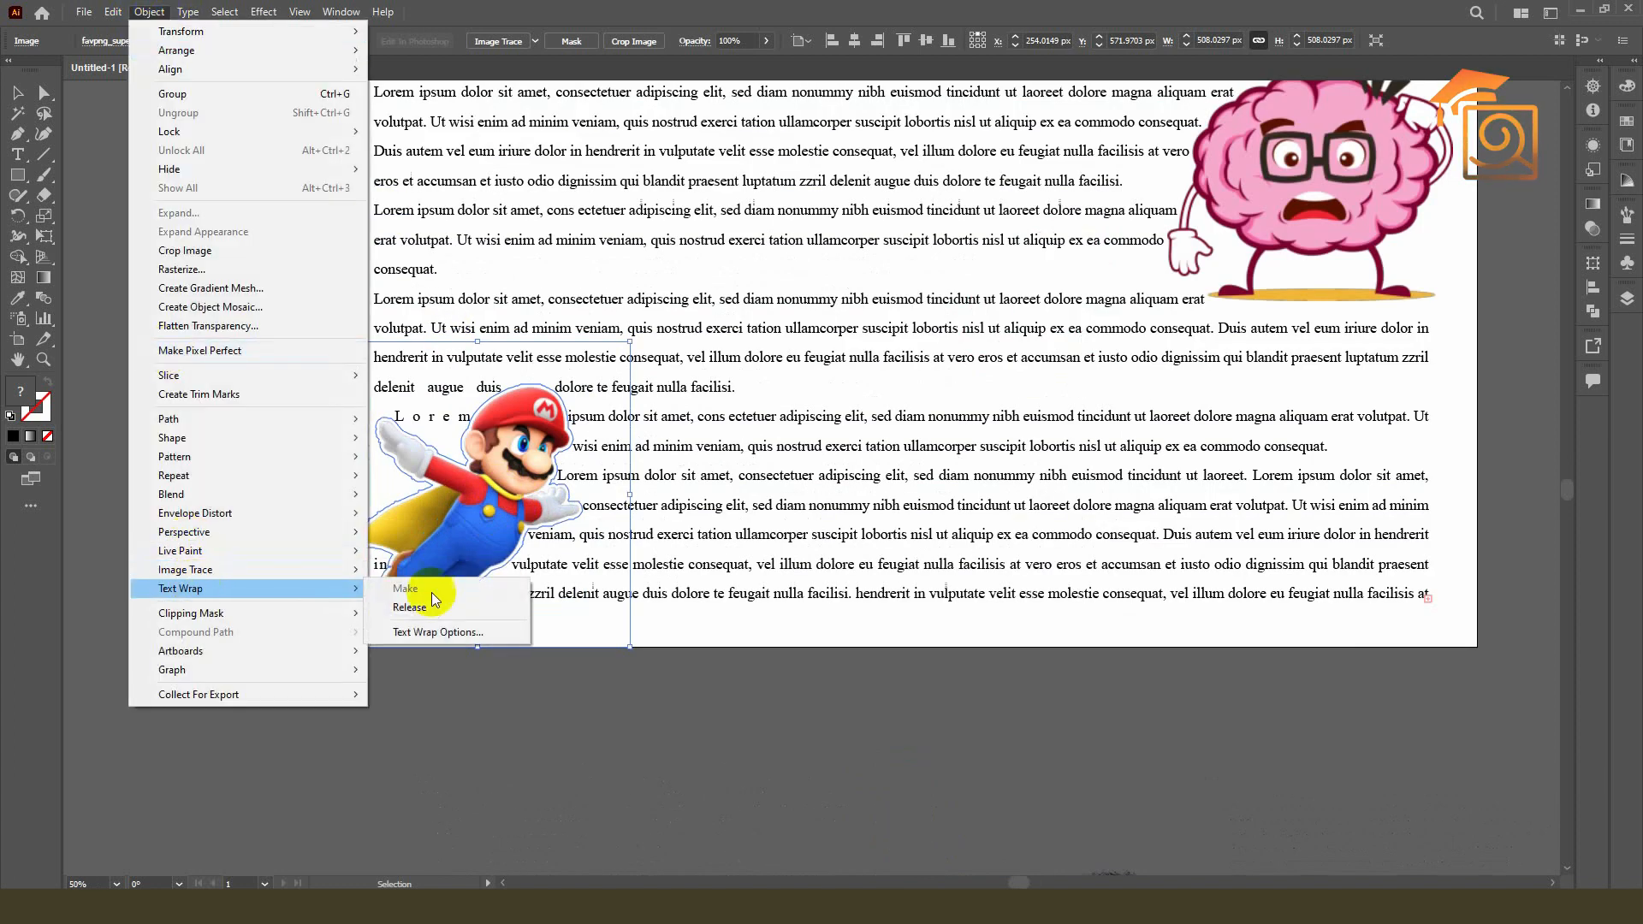
{"action": "left_click", "coordinate": [437, 633]}
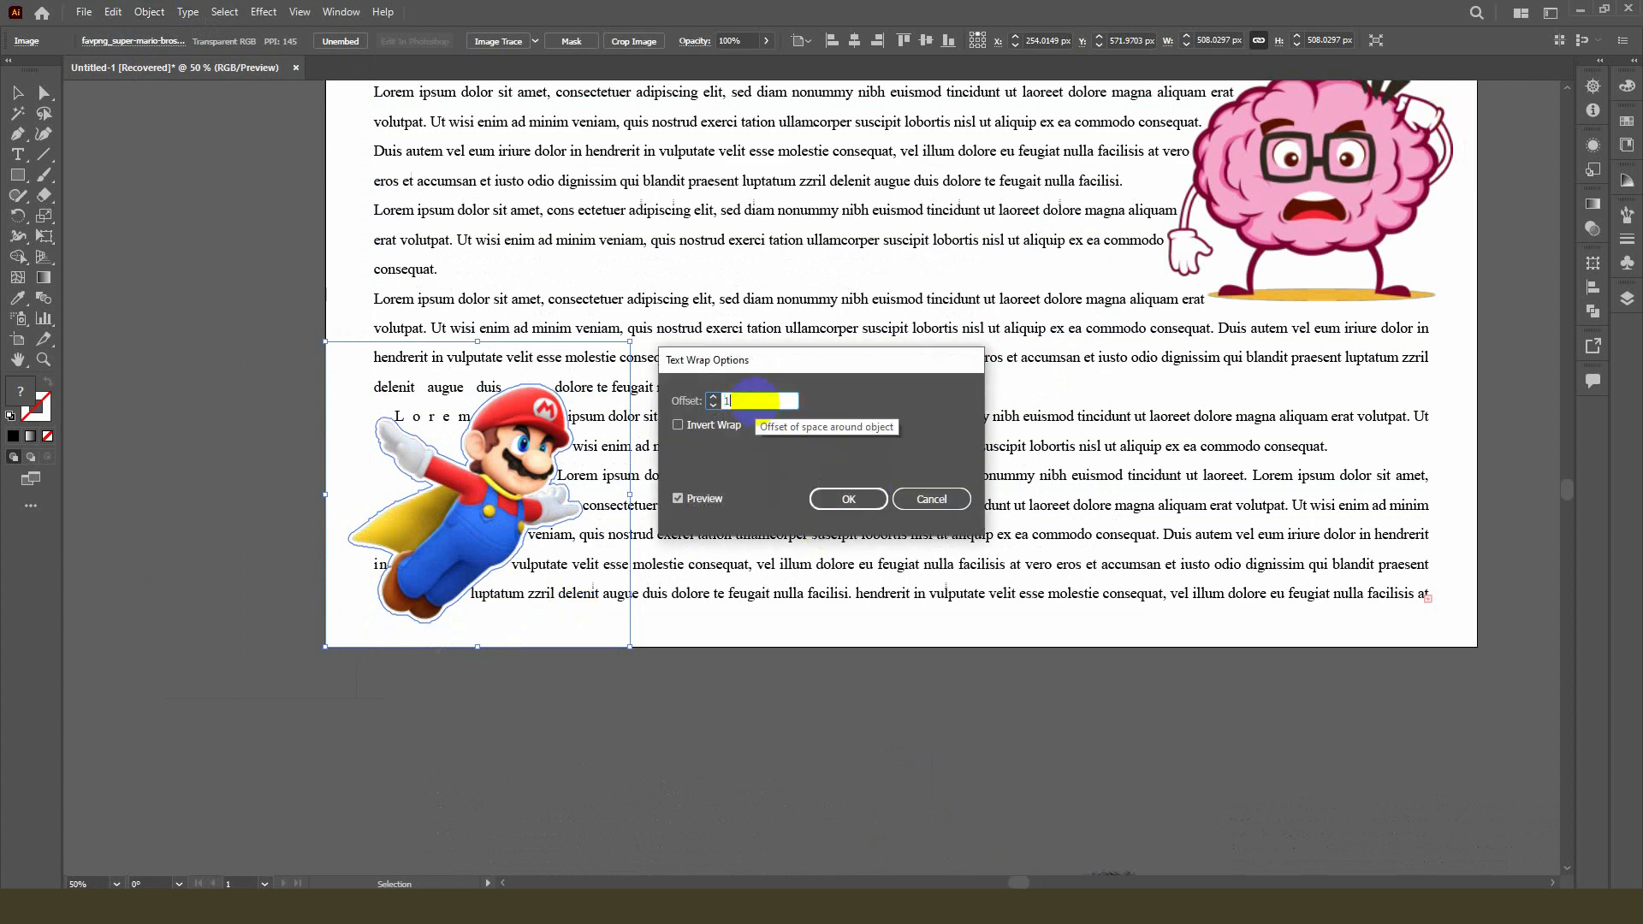
{"action": "left_click", "coordinate": [848, 499]}
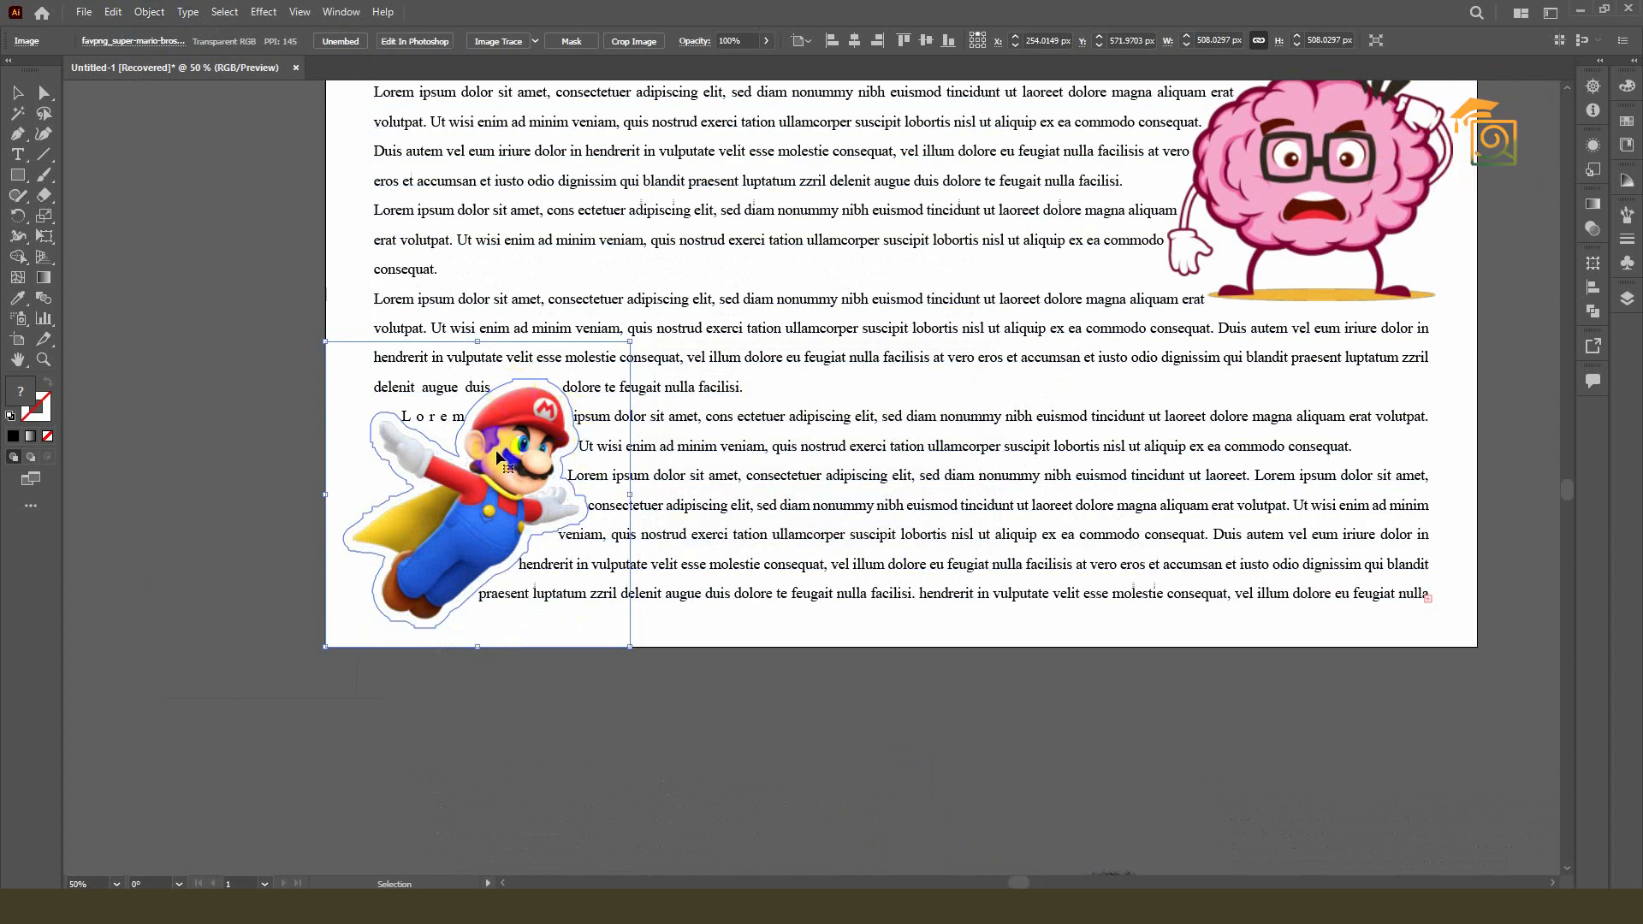
{"action": "left_click", "coordinate": [757, 695]}
Step: Set the text wrap offset around the brain image to 15 pt
{"action": "key", "text": "space"}
{"action": "left_click_drag", "start_coordinate": [964, 726], "coordinate": [828, 744]}
{"action": "left_click", "coordinate": [1181, 248]}
{"action": "left_click", "coordinate": [149, 12]}
{"action": "mouse_move", "coordinate": [213, 589]}
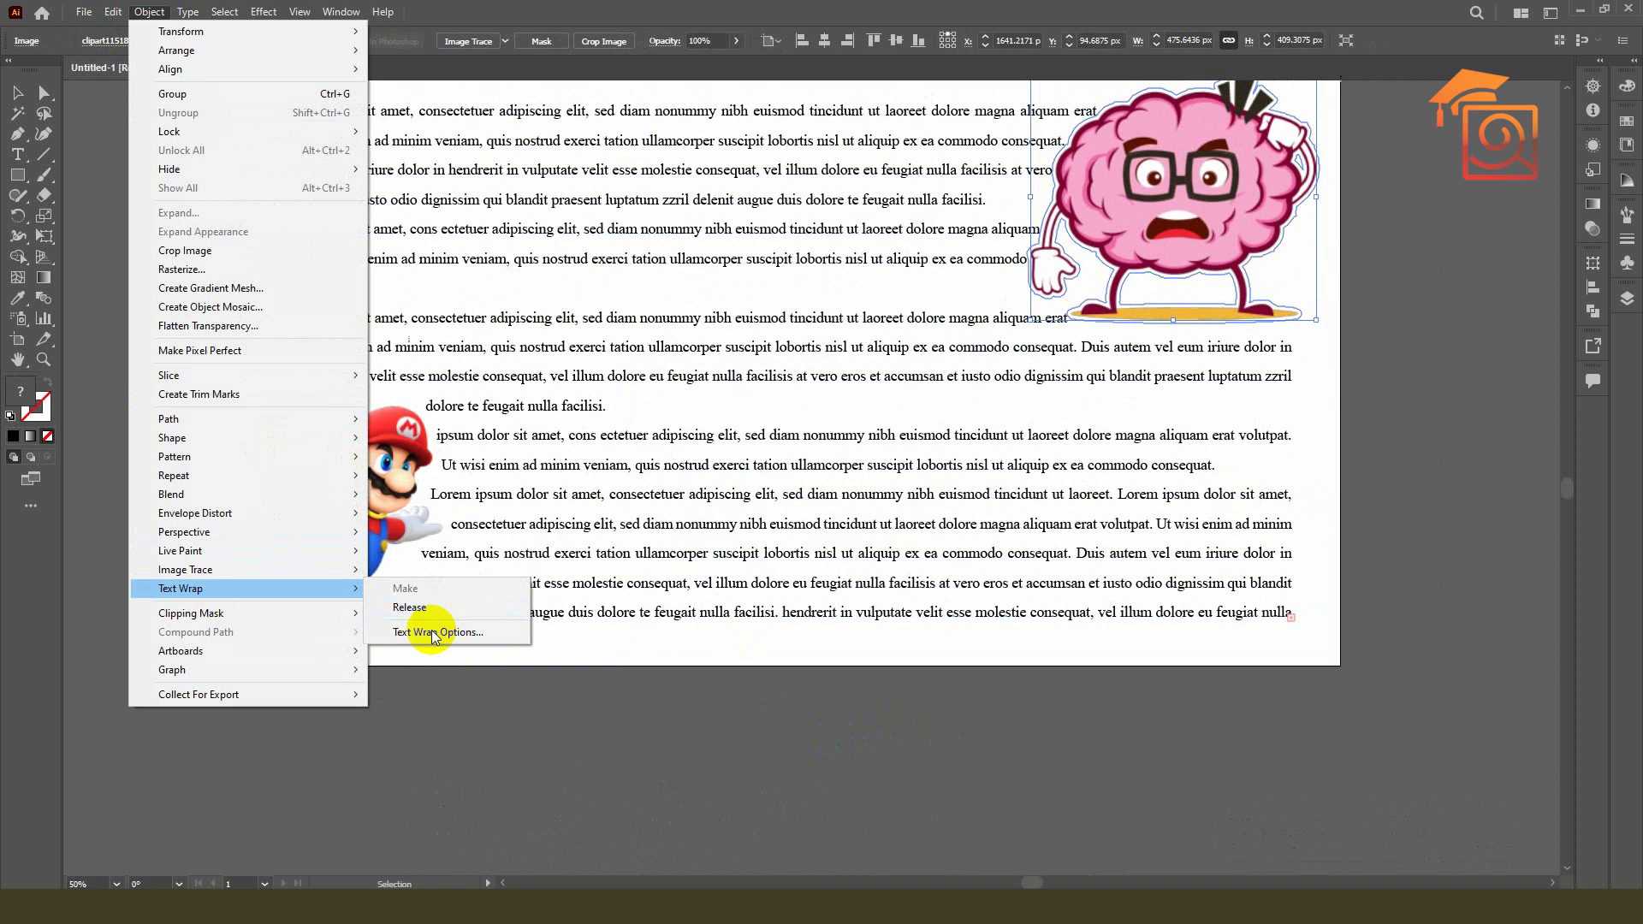
{"action": "left_click", "coordinate": [454, 632]}
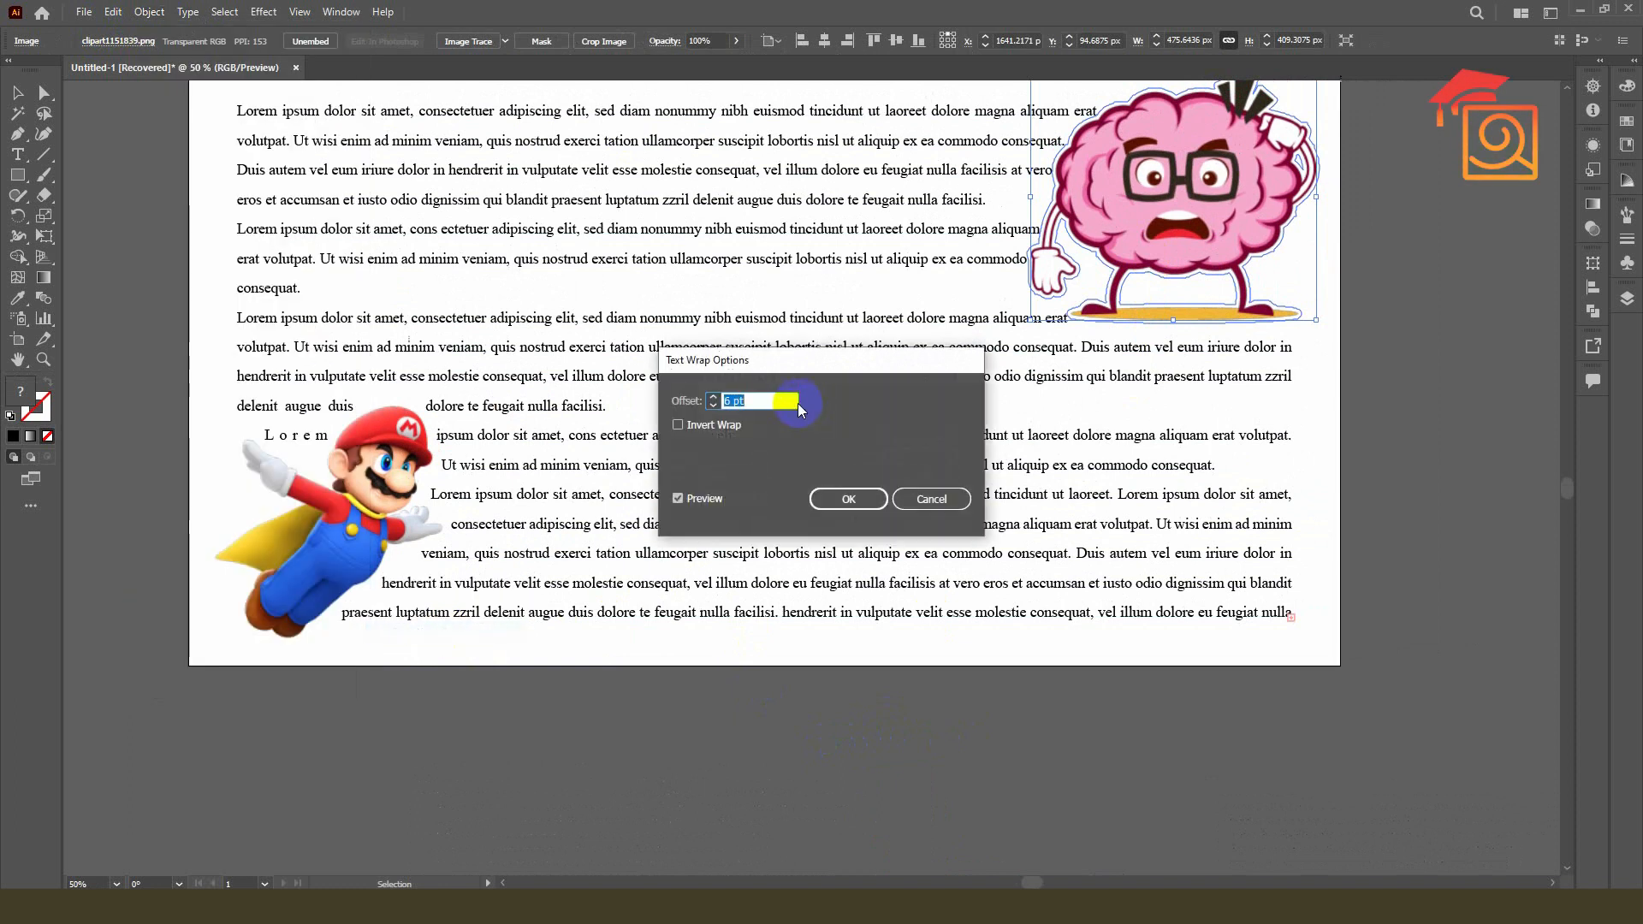
{"action": "type", "text": "15"}
{"action": "left_click", "coordinate": [847, 494]}
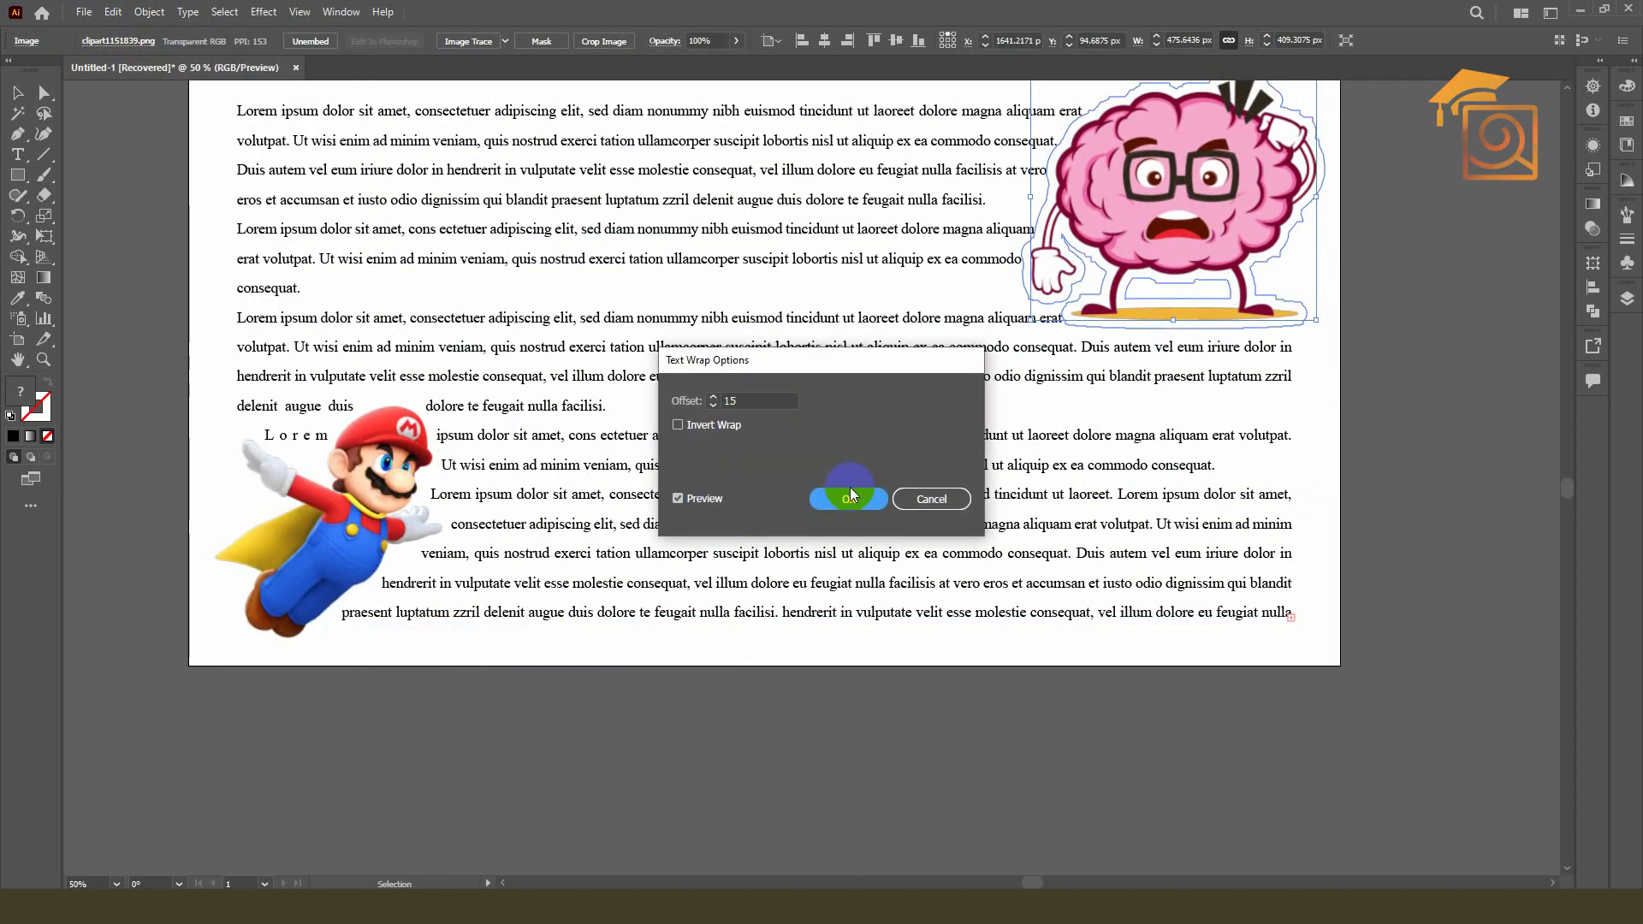
{"action": "left_click", "coordinate": [1420, 356]}
Step: Try moving the brain image slightly further left into the wrapped text, and undo the move
{"action": "scroll", "coordinate": [1146, 513], "scroll_direction": "down", "scroll_amount": 1}
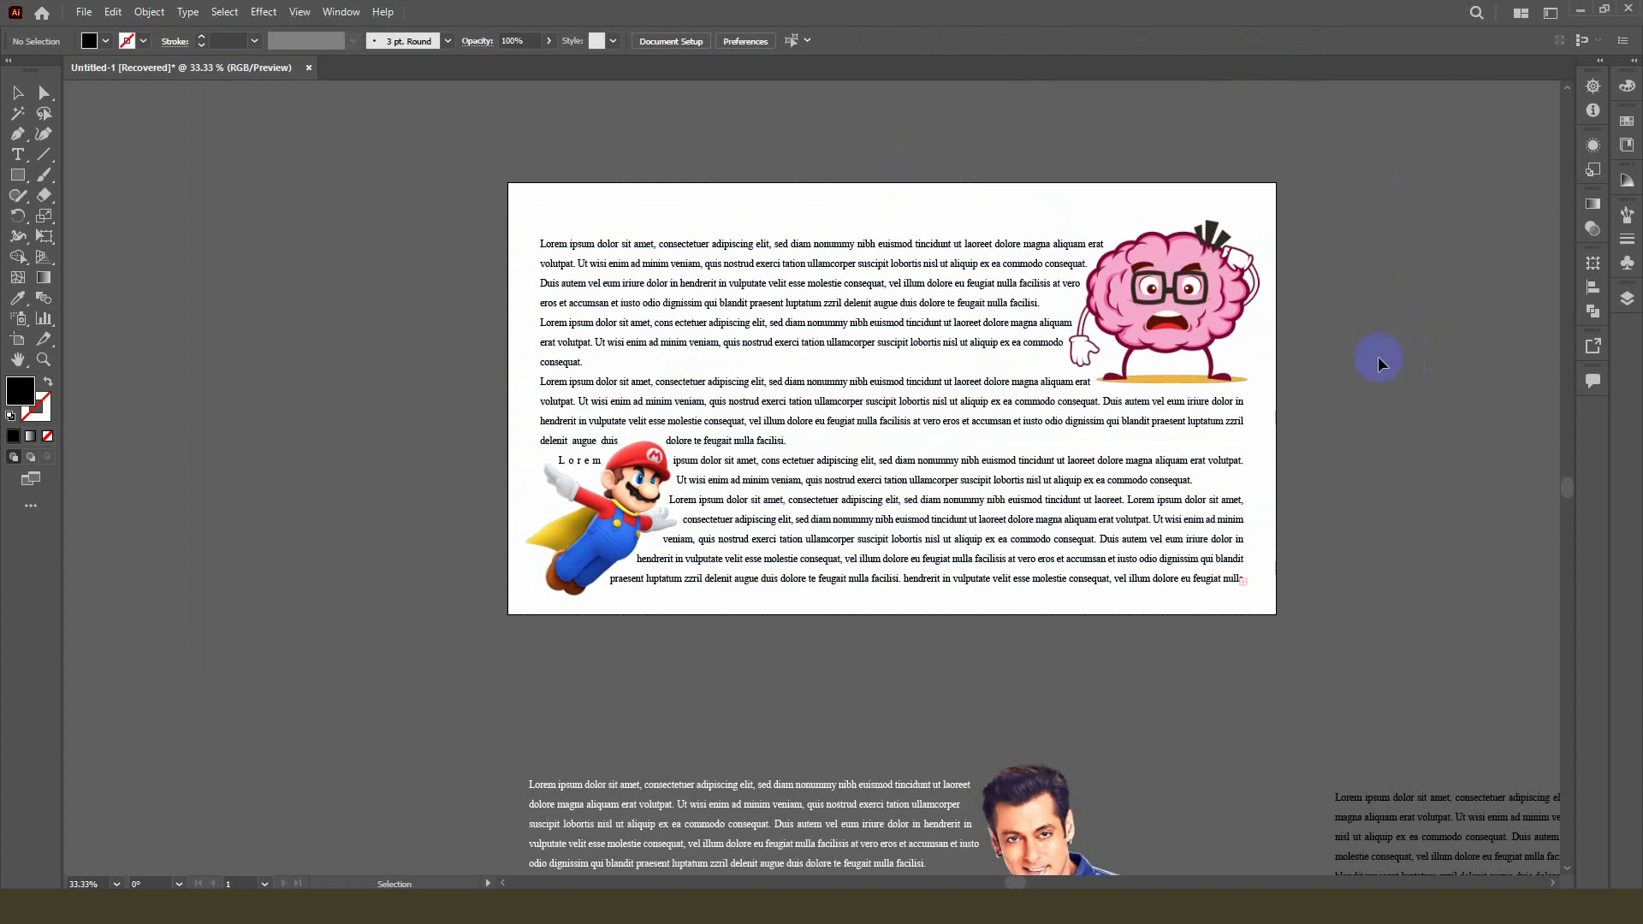
{"action": "left_click_drag", "start_coordinate": [1192, 287], "coordinate": [1174, 293]}
{"action": "left_click", "coordinate": [1340, 375]}
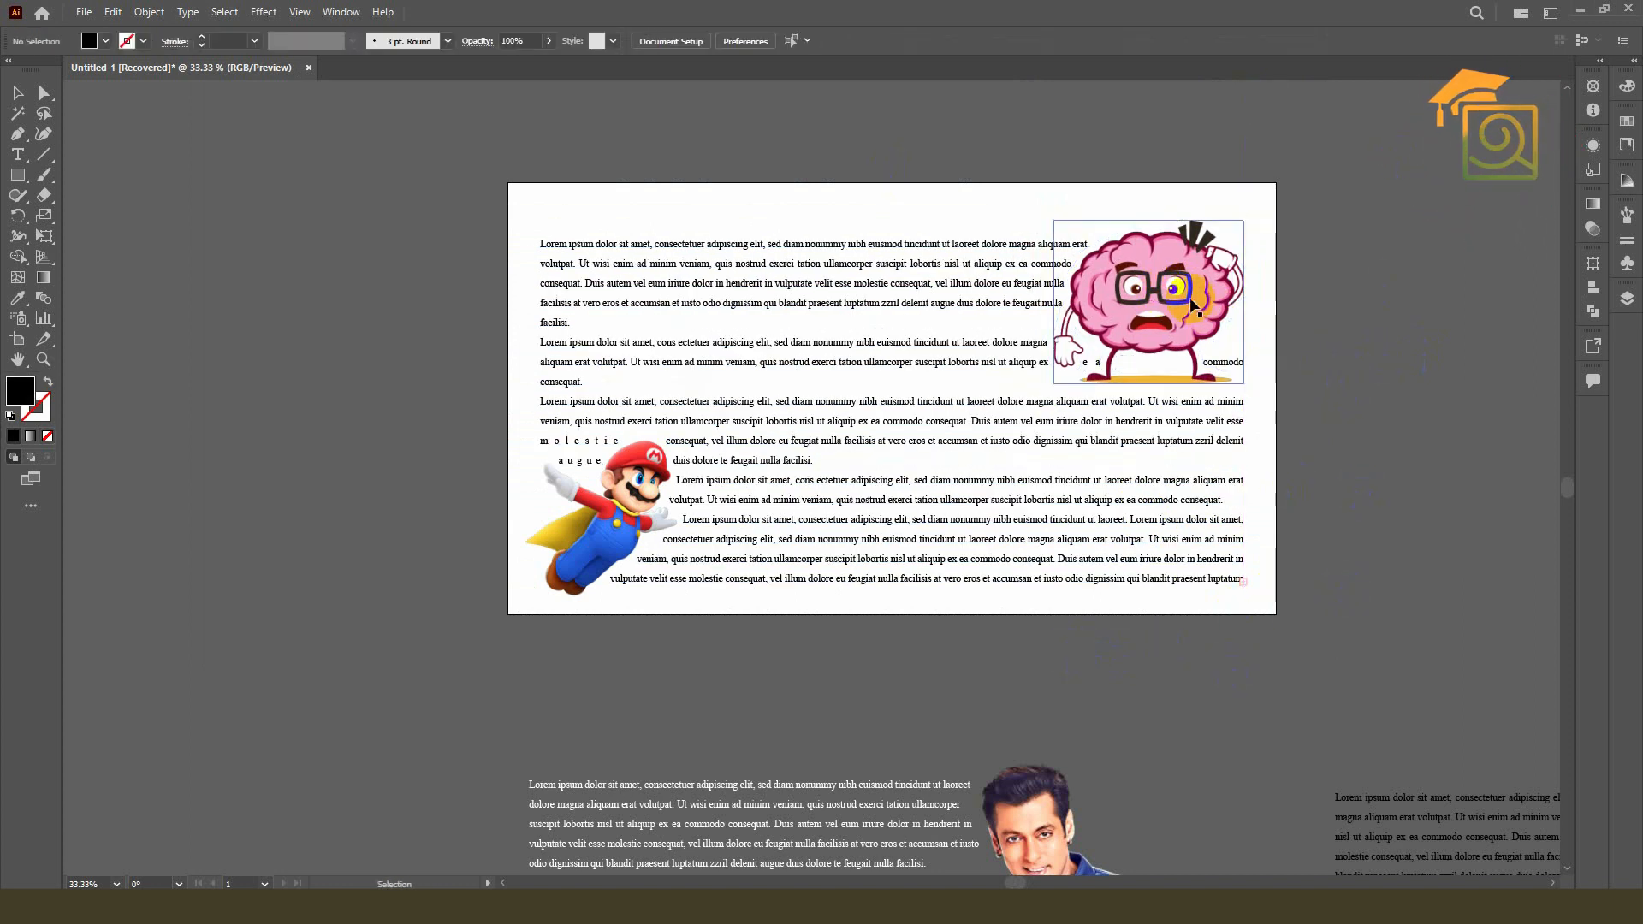
{"action": "key", "text": "ctrl+z"}
{"action": "left_click", "coordinate": [1317, 317]}
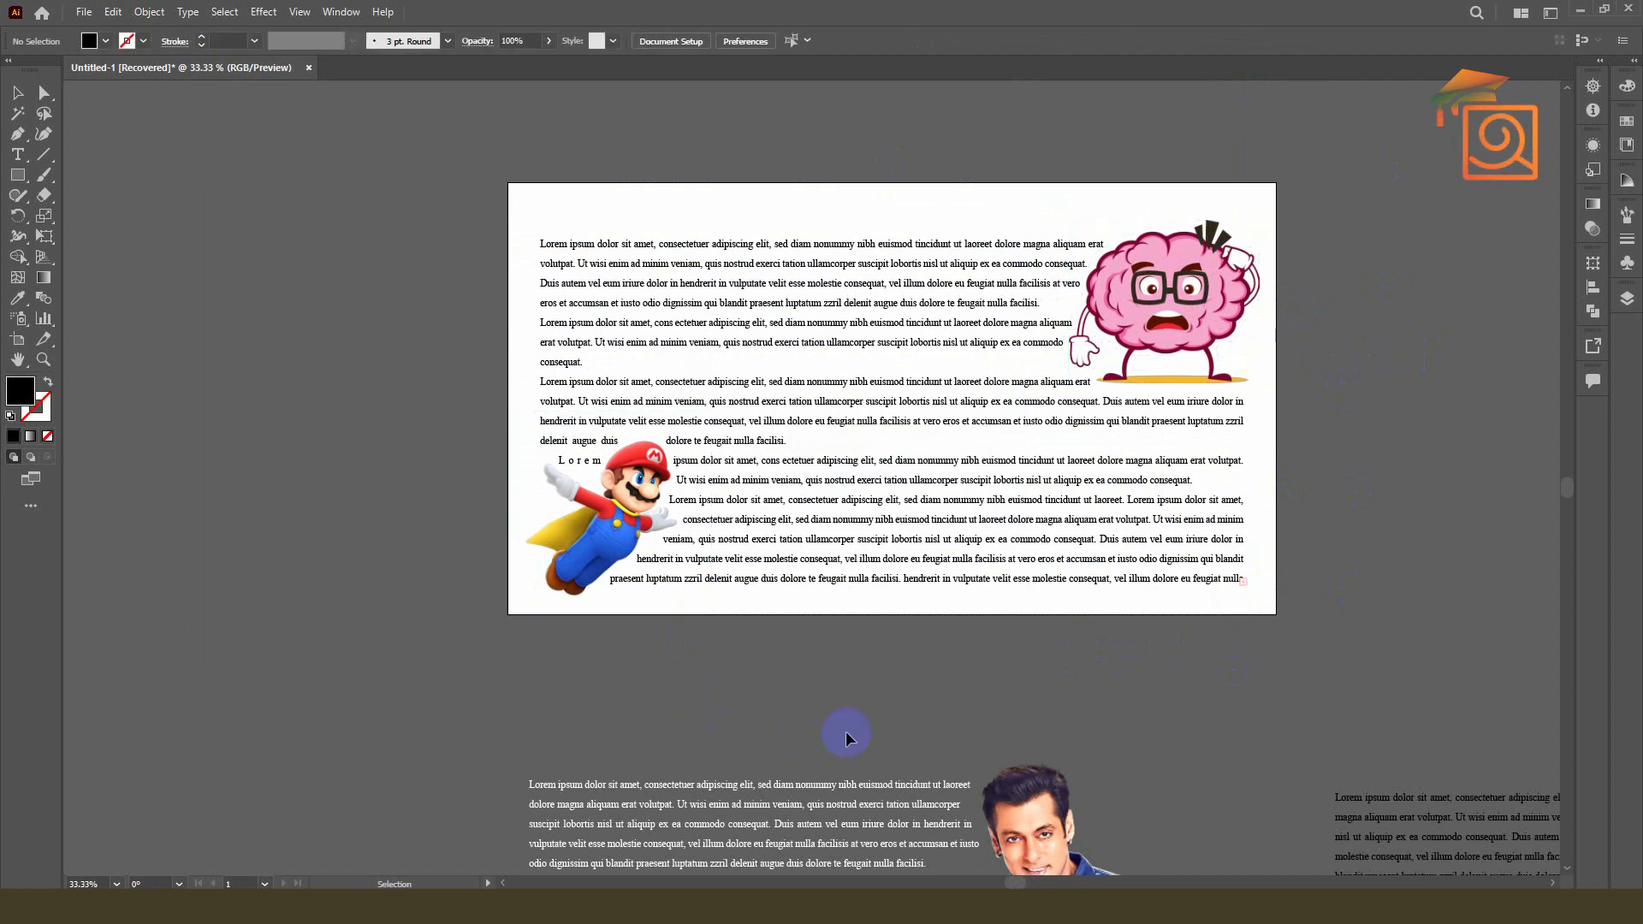
{"action": "scroll", "coordinate": [840, 722], "scroll_direction": "up", "scroll_amount": 1}
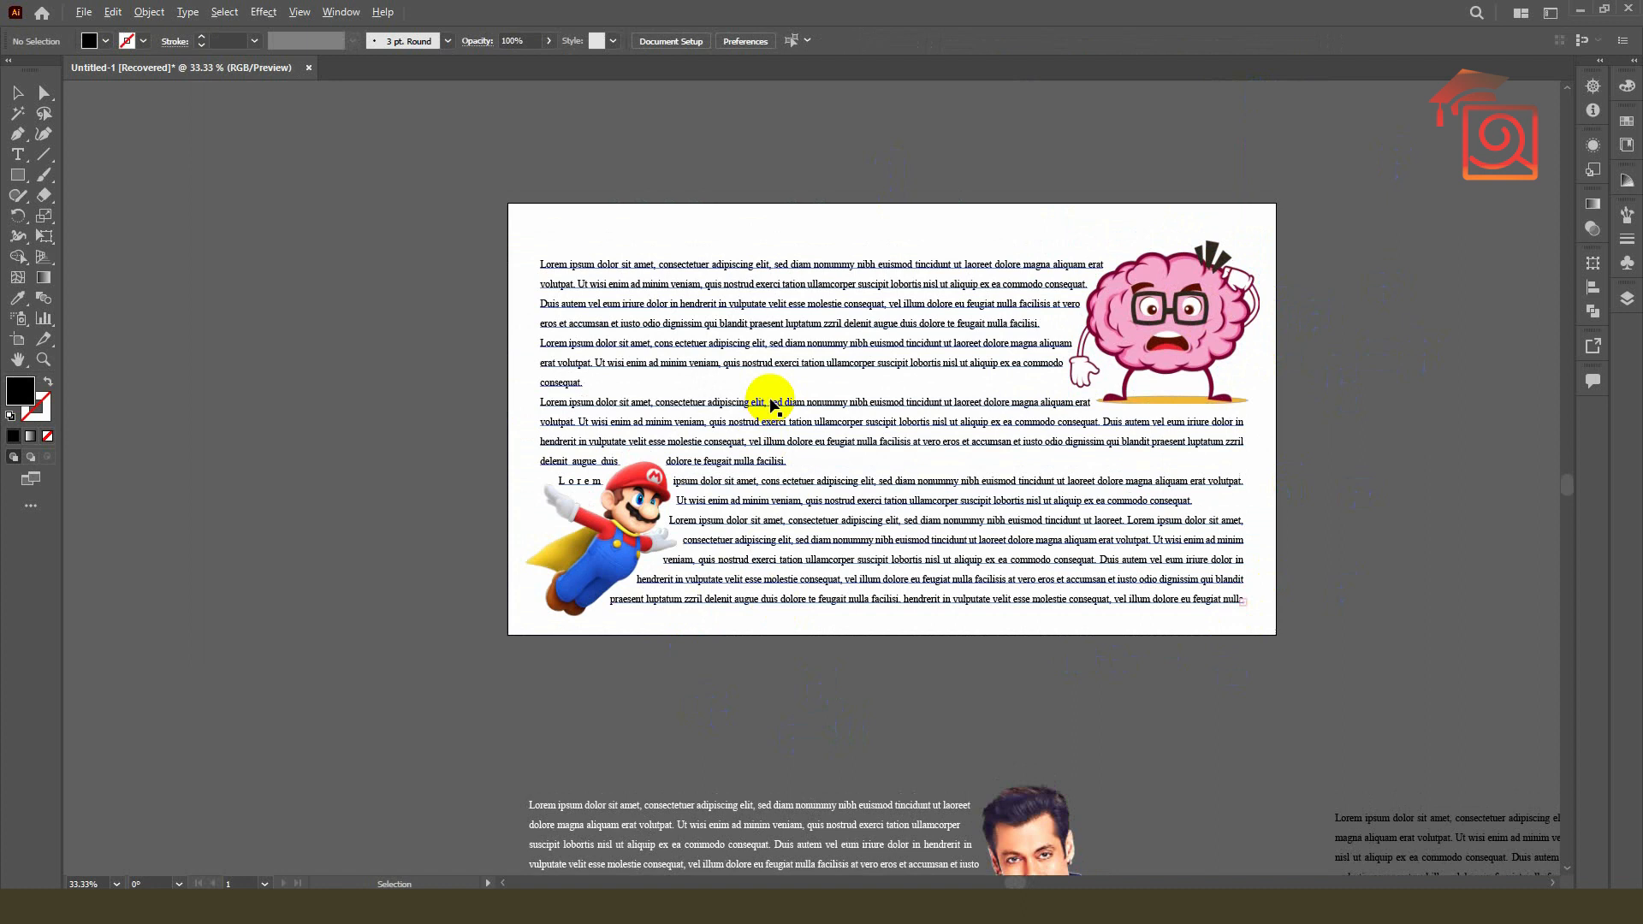
{"action": "scroll", "coordinate": [771, 402], "scroll_direction": "up", "scroll_amount": 1}
{"action": "scroll", "coordinate": [1489, 394], "scroll_direction": "right", "scroll_amount": 1}
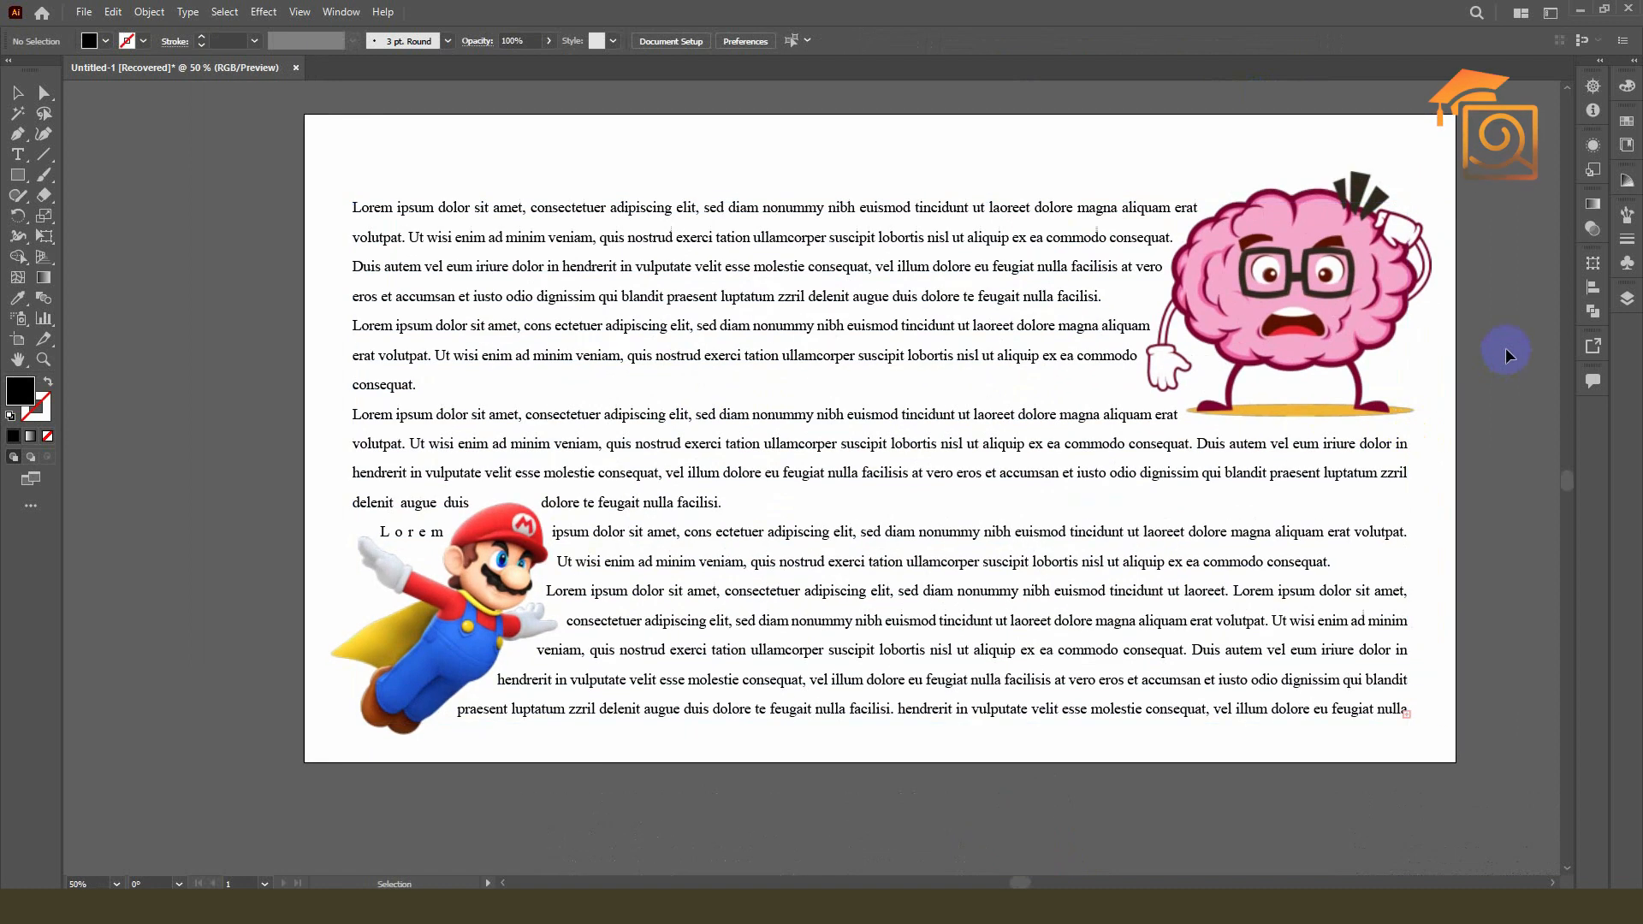